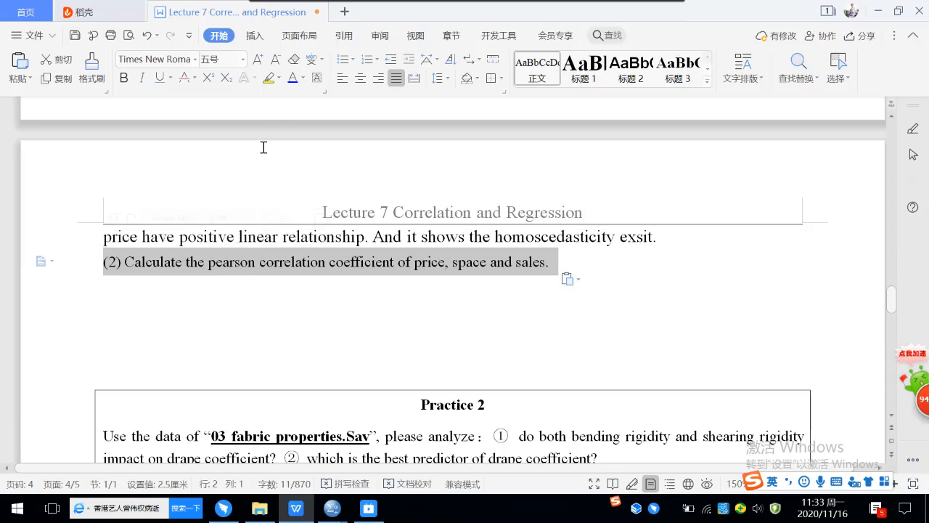
- Format the question (2) heading about the Pearson correlation coefficient in blue bold and place the cursor on the line below
{"action": "left_click", "coordinate": [293, 78]}
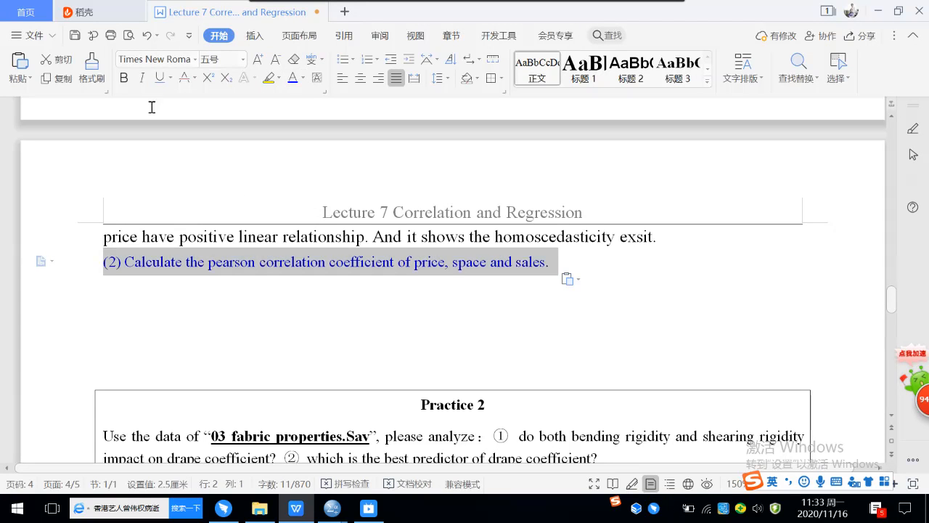
{"action": "left_click", "coordinate": [124, 78]}
{"action": "left_click", "coordinate": [139, 289]}
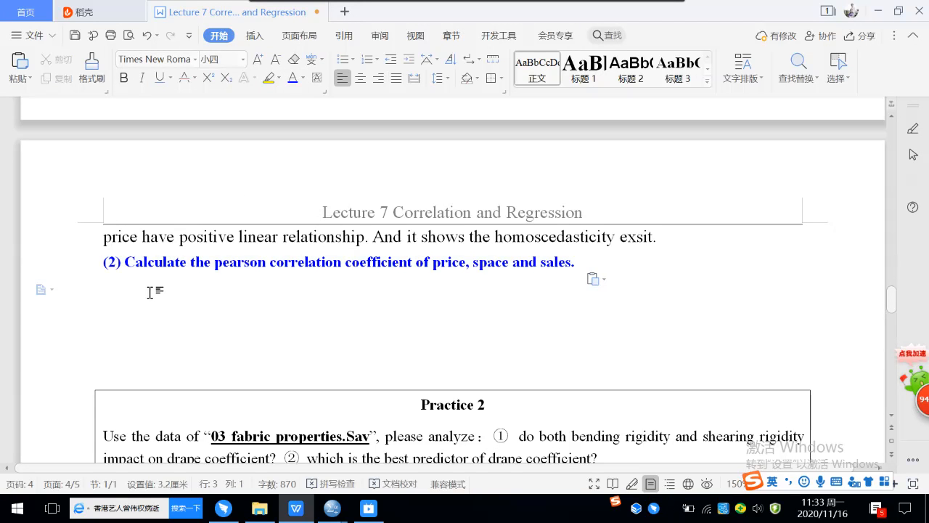
- Switch to case 2.sav in the SPSS Data Editor and run a two-tailed bivariate Pearson correlation on sales, price and space
{"action": "mouse_move", "coordinate": [330, 511]}
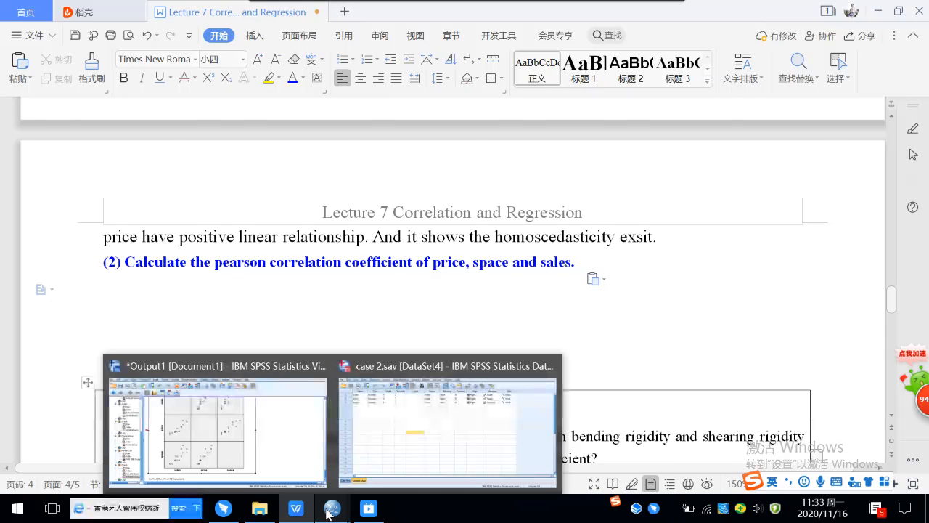
{"action": "left_click", "coordinate": [436, 444]}
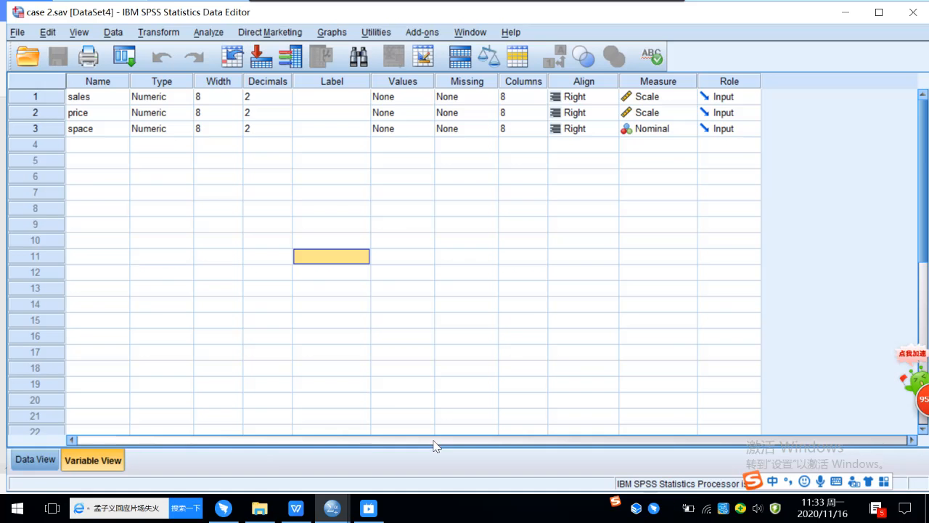
{"action": "left_click", "coordinate": [211, 33]}
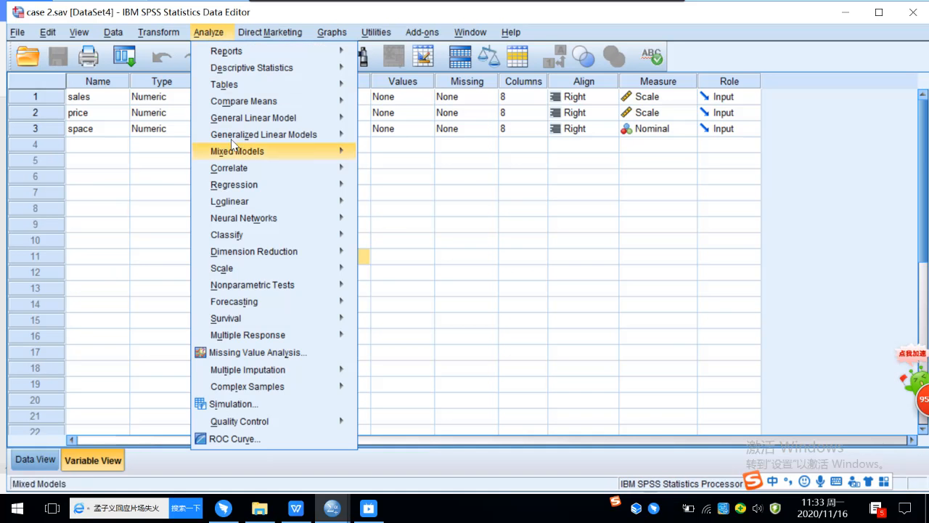
{"action": "mouse_move", "coordinate": [291, 172]}
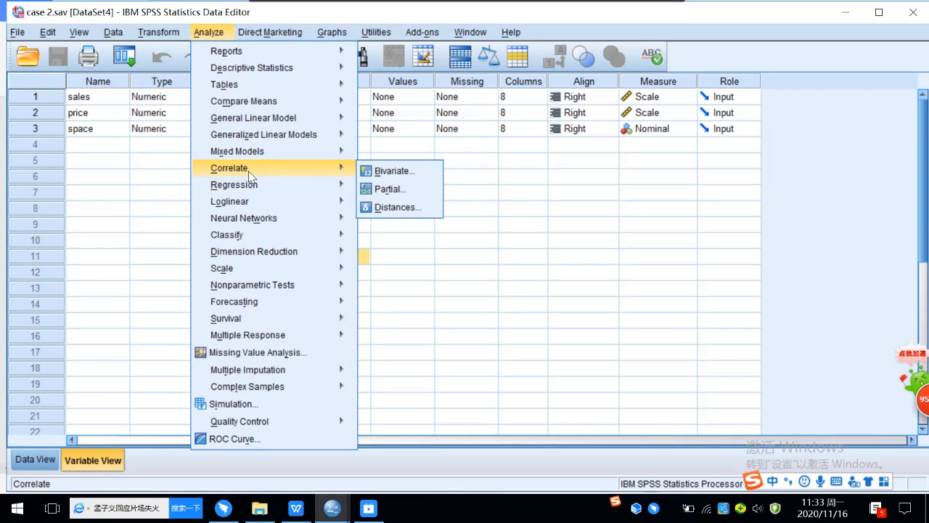
{"action": "left_click", "coordinate": [392, 172]}
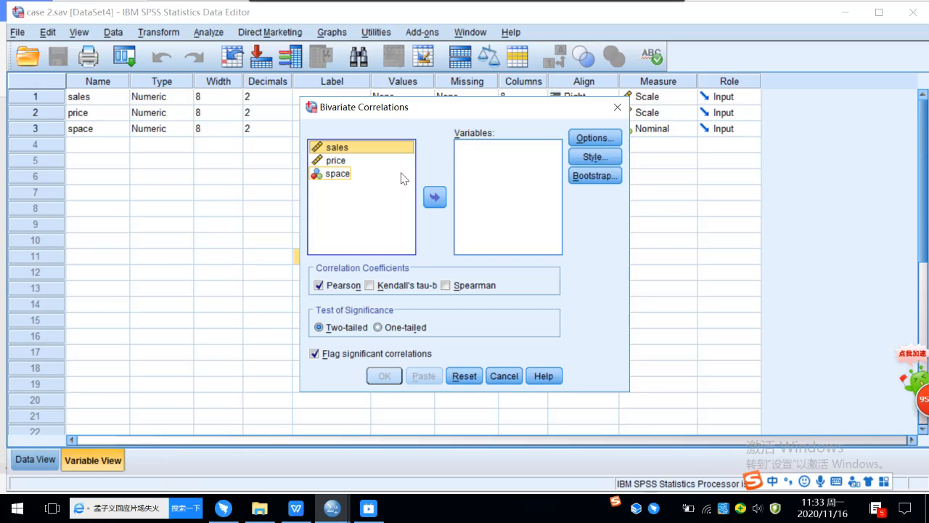
{"action": "left_click", "coordinate": [348, 174], "text": "shift"}
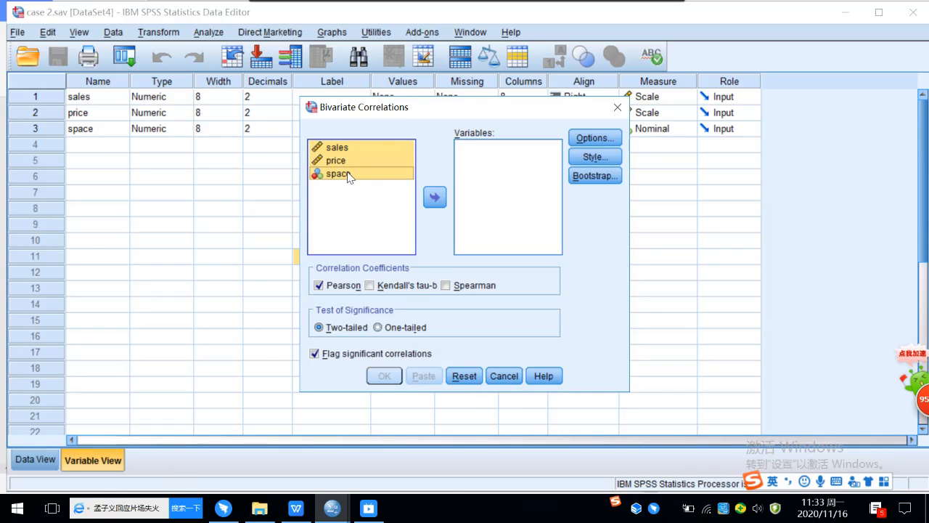
{"action": "left_click", "coordinate": [435, 197]}
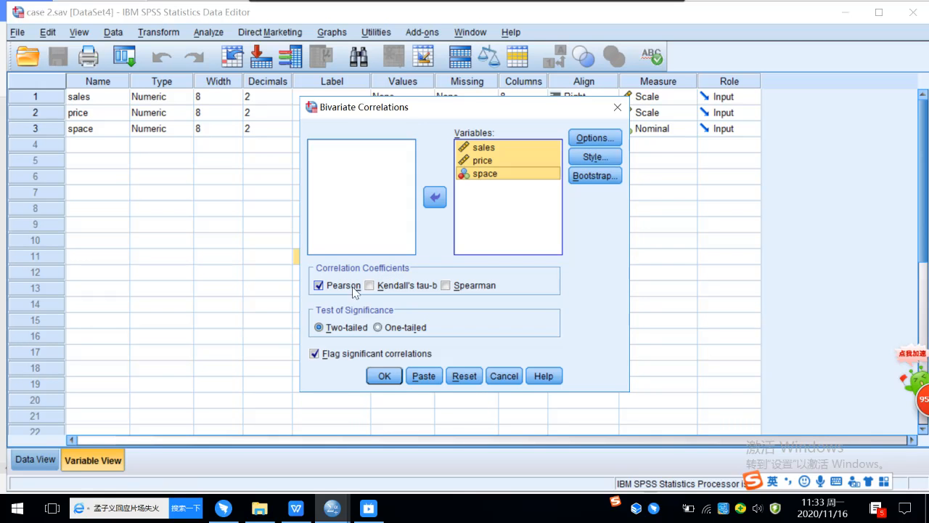
{"action": "left_click", "coordinate": [377, 376]}
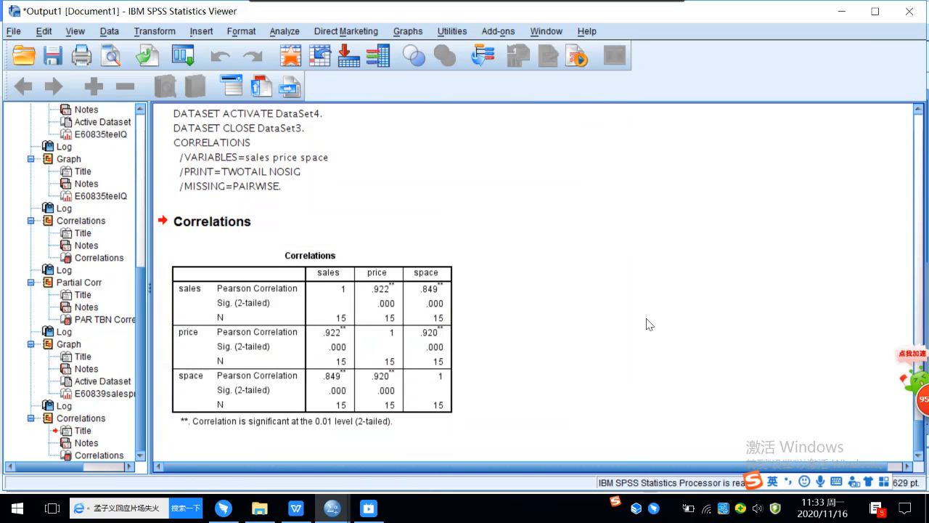
- Capture the Correlations table as a screenshot and paste it below the question (2) heading in the Lecture 7 document in WPS
{"action": "key", "text": "ctrl+shift+a"}
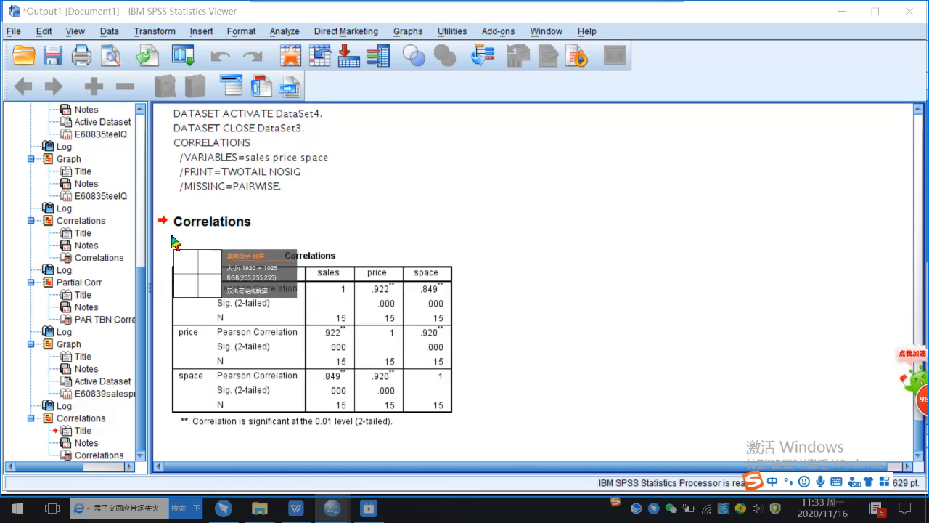
{"action": "left_click_drag", "start_coordinate": [167, 237], "coordinate": [468, 442]}
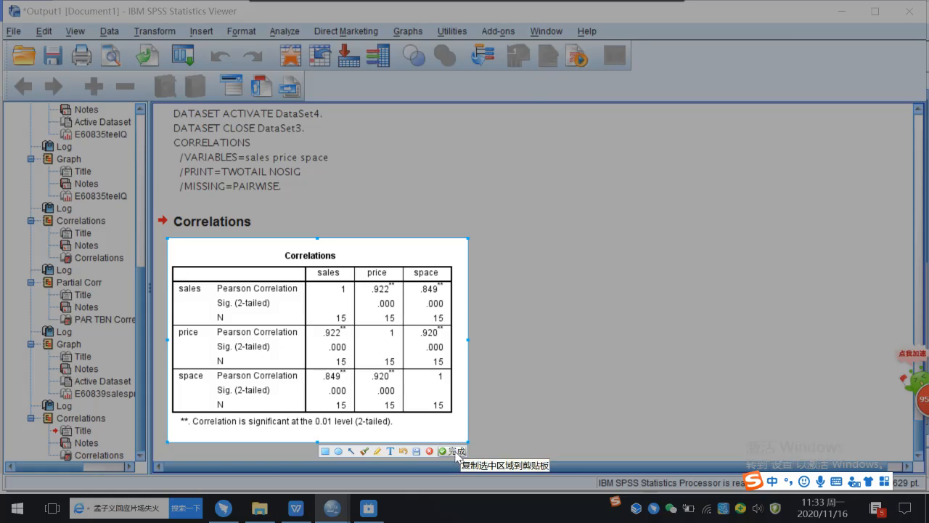
{"action": "left_click", "coordinate": [452, 451]}
{"action": "mouse_move", "coordinate": [294, 516]}
{"action": "left_click", "coordinate": [299, 454]}
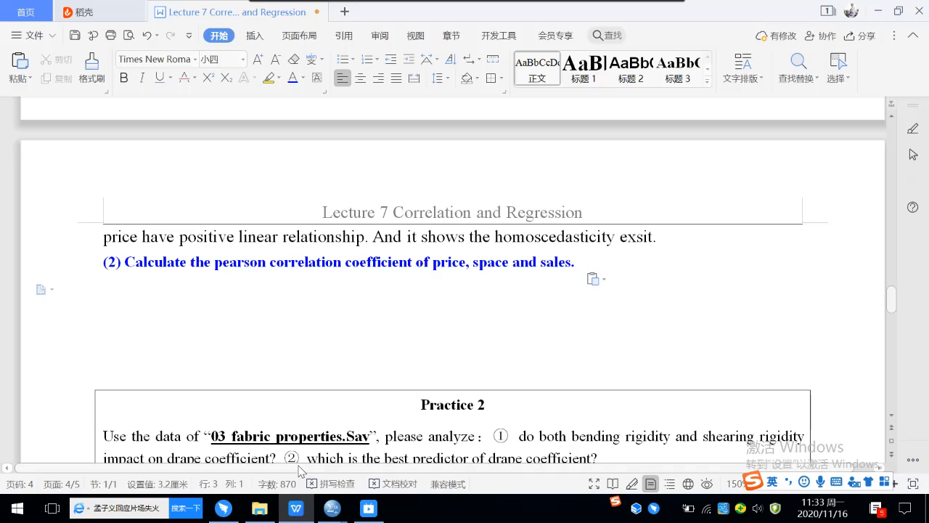
{"action": "key", "text": "ctrl+v"}
{"action": "left_click", "coordinate": [309, 278]}
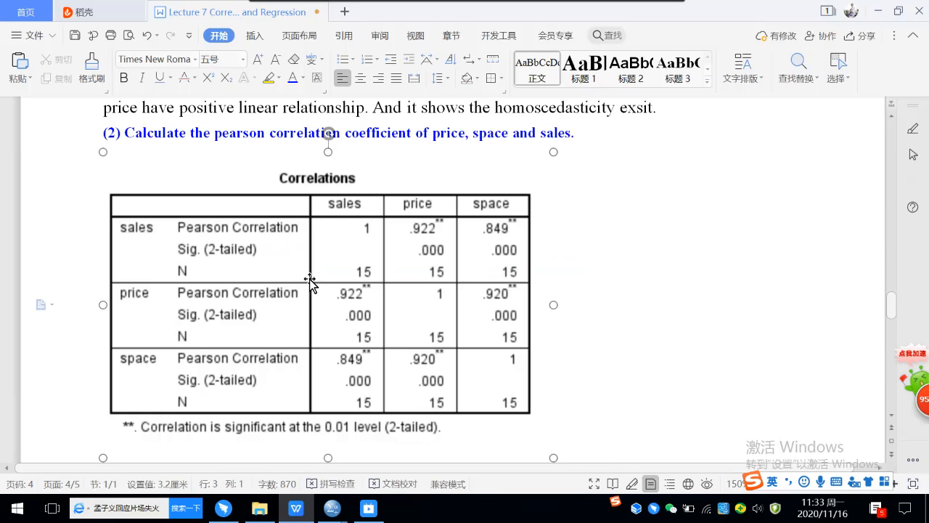
- Insert an empty, unnumbered line between the question (2) heading and the Correlations table image
{"action": "left_click", "coordinate": [596, 137]}
{"action": "key", "text": "Return"}
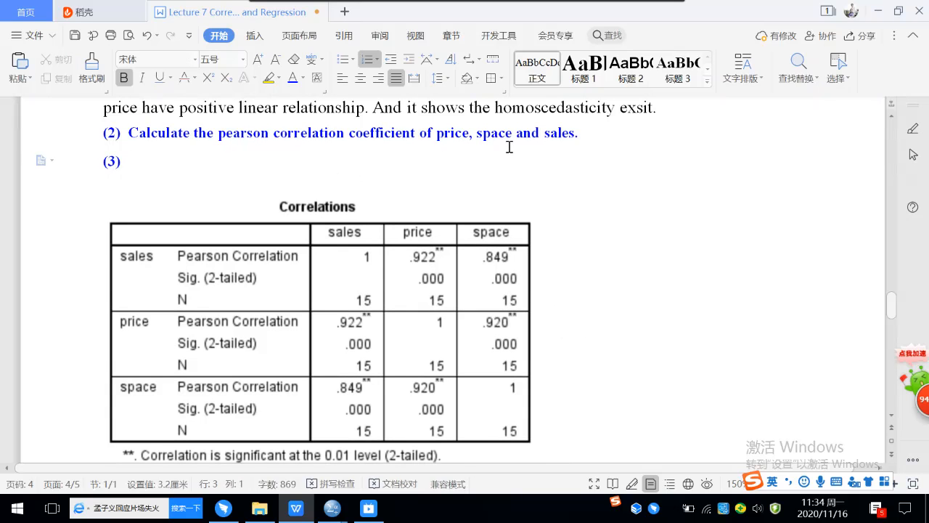
{"action": "key", "text": "BackSpace"}
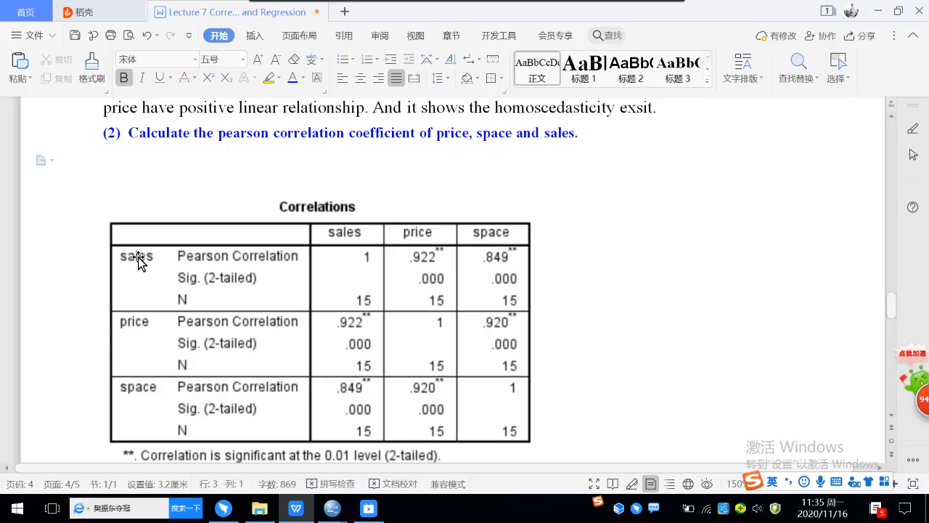
- Copy the question (3) paragraph on regression analysis from the exercise text and paste it below the Correlations table image
{"action": "scroll", "coordinate": [561, 233], "scroll_direction": "down", "scroll_amount": 2}
{"action": "scroll", "coordinate": [561, 233], "scroll_direction": "up", "scroll_amount": 10}
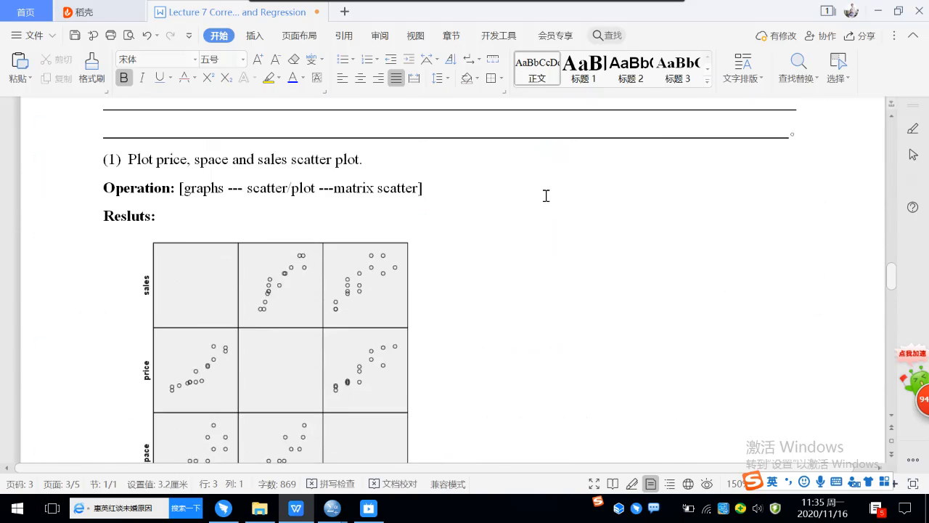
{"action": "scroll", "coordinate": [546, 196], "scroll_direction": "up", "scroll_amount": 10}
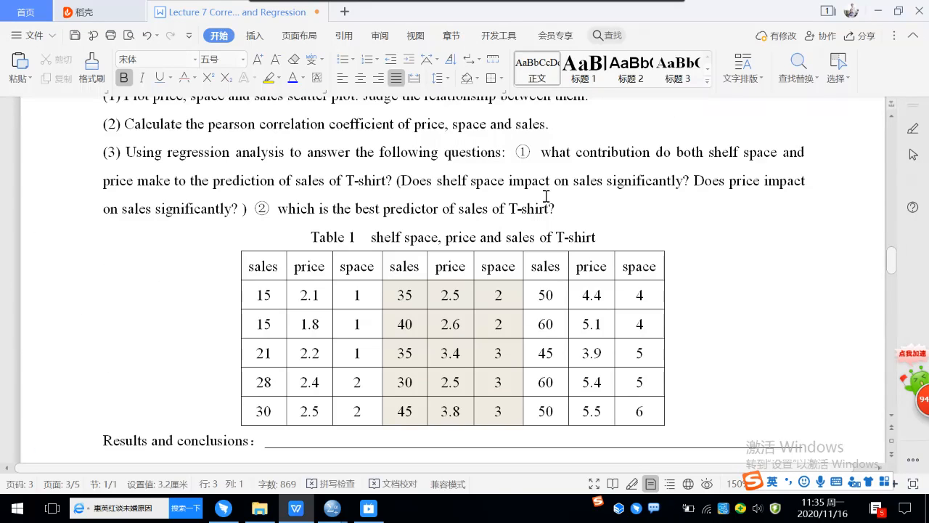
{"action": "scroll", "coordinate": [546, 195], "scroll_direction": "up", "scroll_amount": 1}
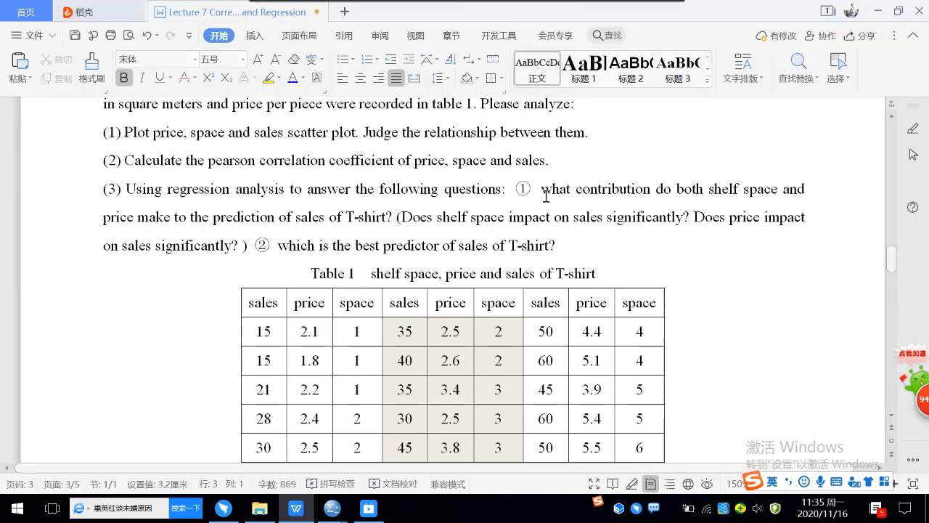
{"action": "left_click_drag", "start_coordinate": [100, 190], "coordinate": [565, 239]}
{"action": "key", "text": "ctrl+c"}
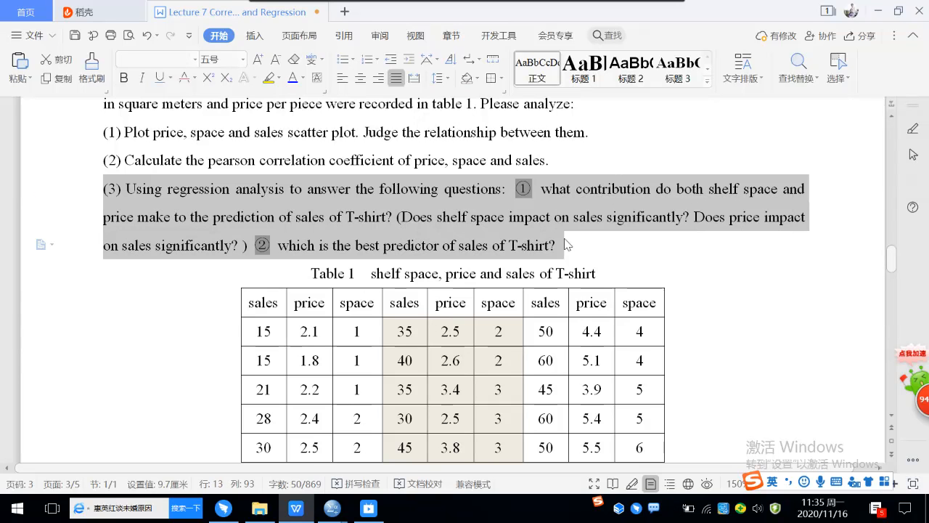
{"action": "scroll", "coordinate": [770, 305], "scroll_direction": "down", "scroll_amount": 10}
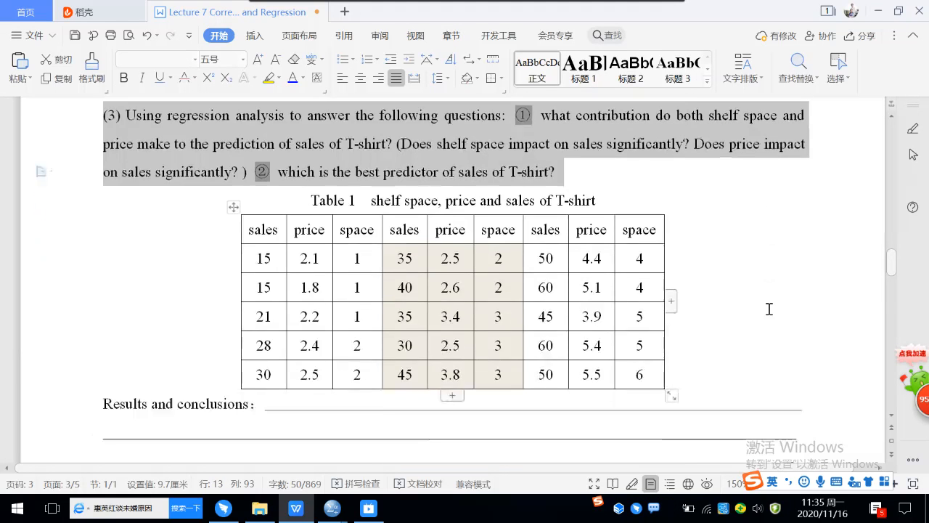
{"action": "scroll", "coordinate": [769, 302], "scroll_direction": "down", "scroll_amount": 8}
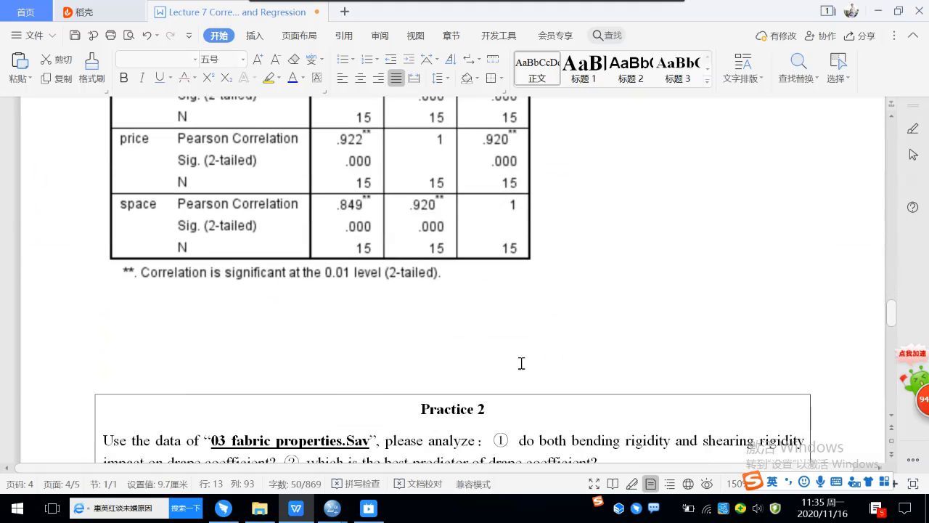
{"action": "left_click", "coordinate": [110, 312]}
{"action": "key", "text": "ctrl+v"}
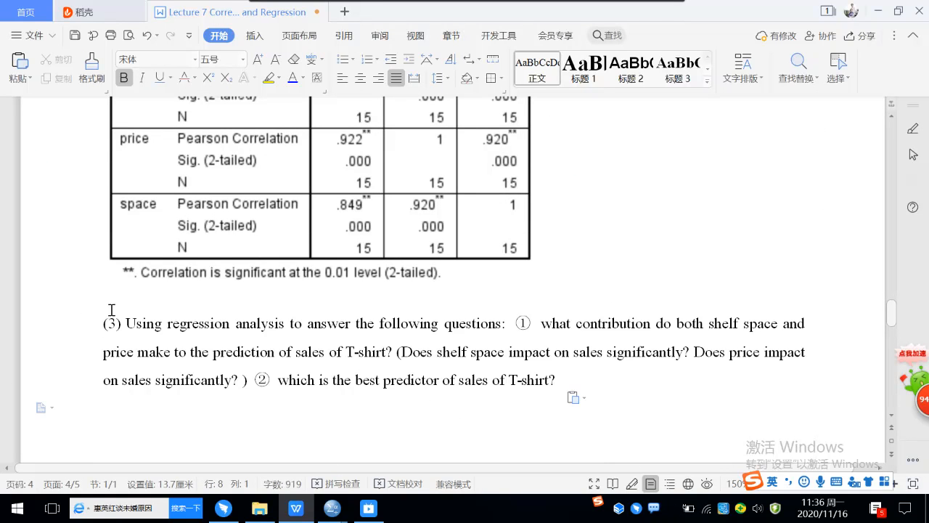
- Format the pasted question (3) paragraph in blue bold and place the cursor on the line below it
{"action": "left_click_drag", "start_coordinate": [97, 324], "coordinate": [585, 380]}
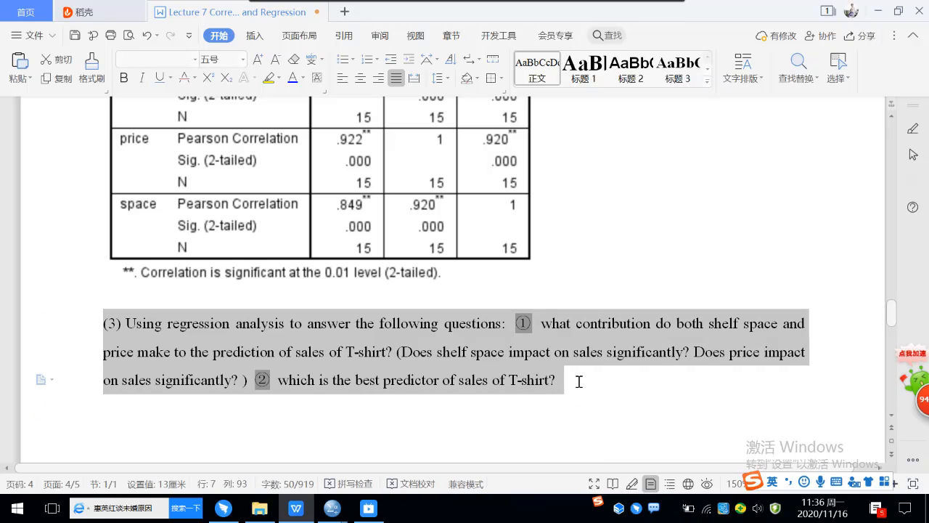
{"action": "left_click", "coordinate": [291, 78]}
{"action": "left_click", "coordinate": [124, 78]}
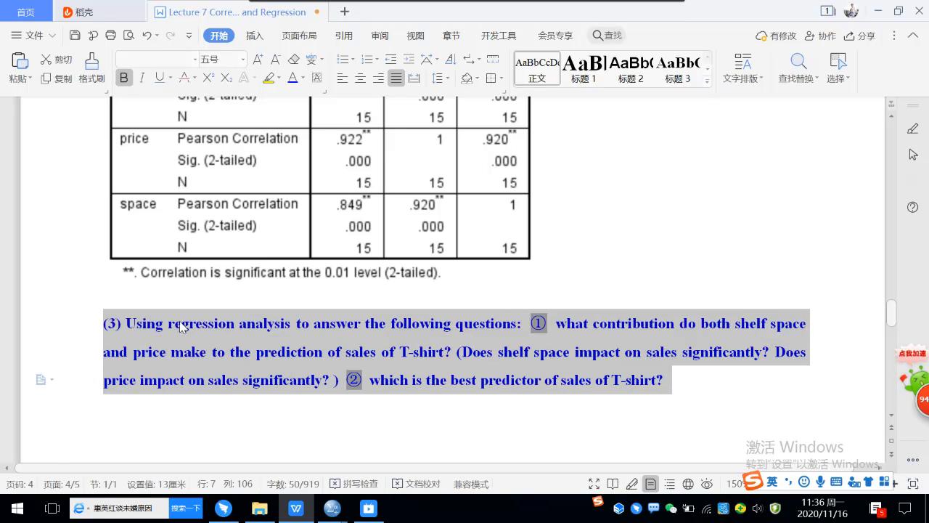
{"action": "left_click", "coordinate": [109, 413]}
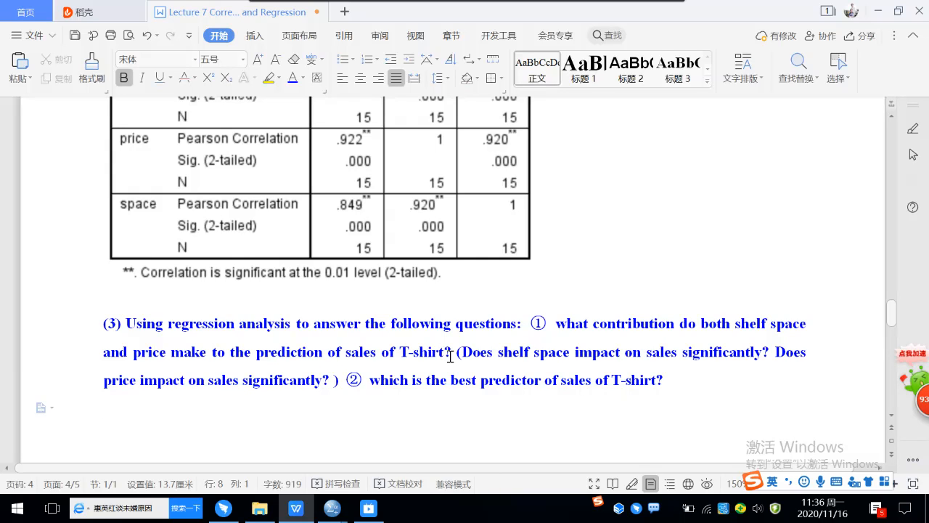
- Switch to the SPSS output viewer and set up a linear regression with sales as the dependent variable
{"action": "mouse_move", "coordinate": [333, 508]}
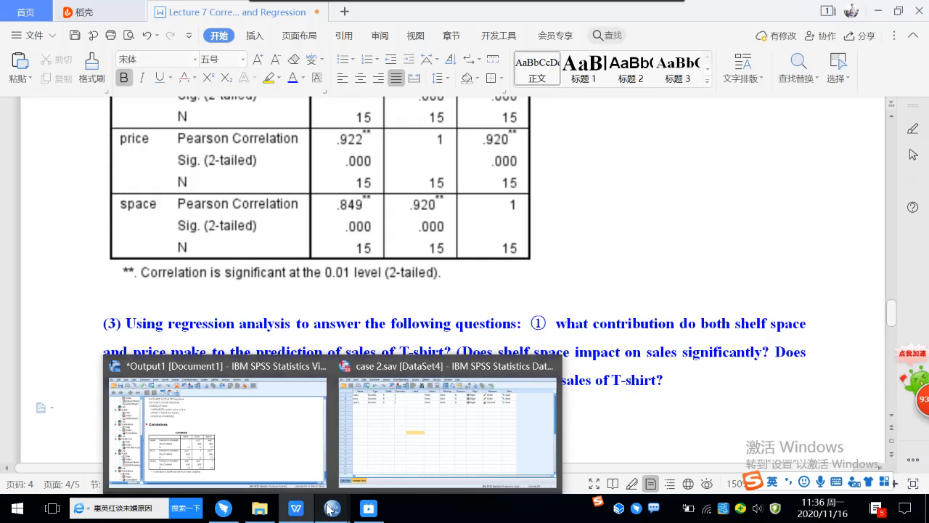
{"action": "mouse_move", "coordinate": [276, 456]}
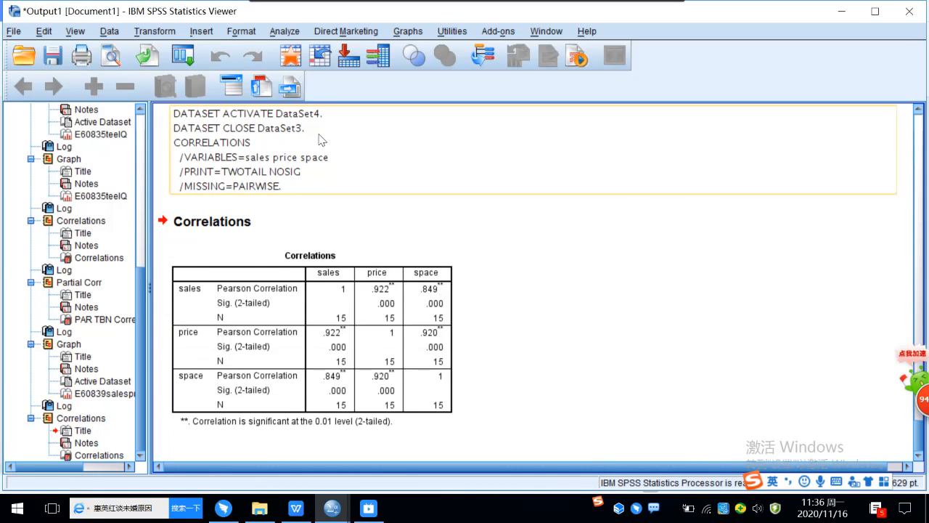
{"action": "left_click", "coordinate": [283, 31]}
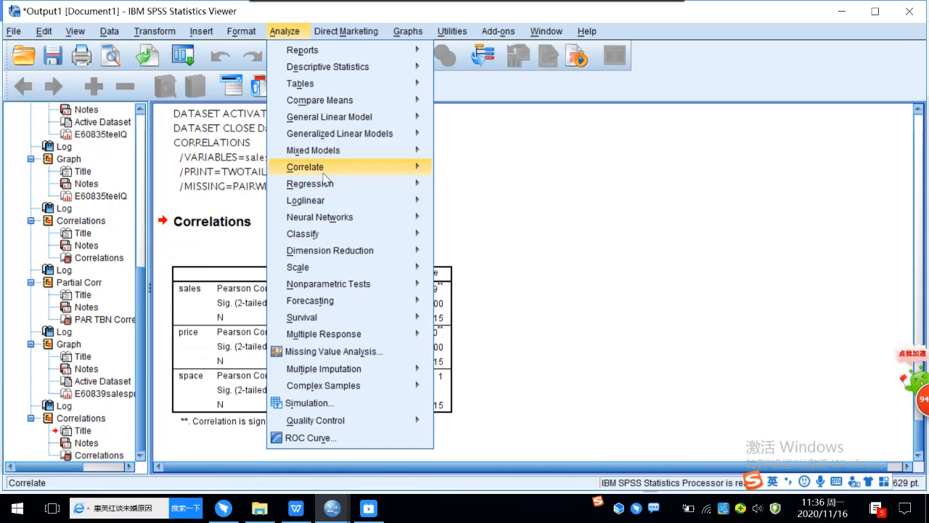
{"action": "mouse_move", "coordinate": [327, 188]}
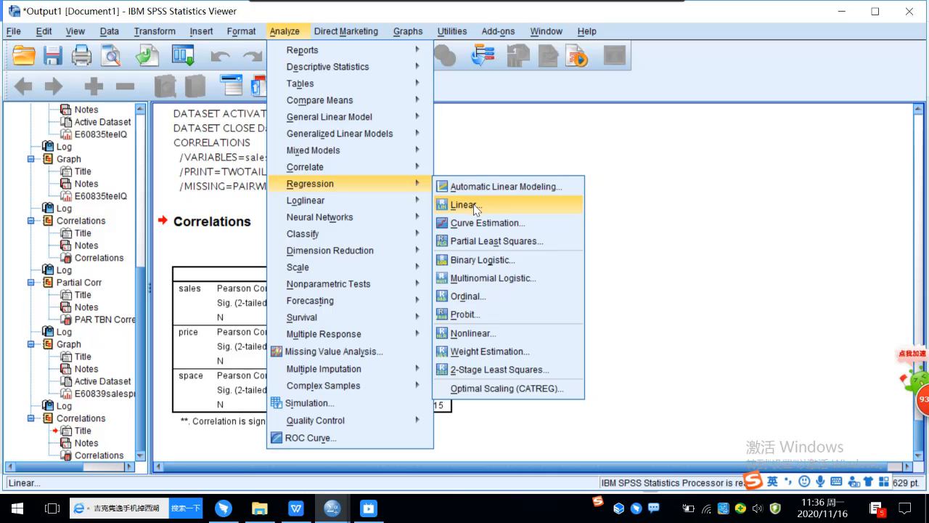
{"action": "left_click", "coordinate": [504, 204]}
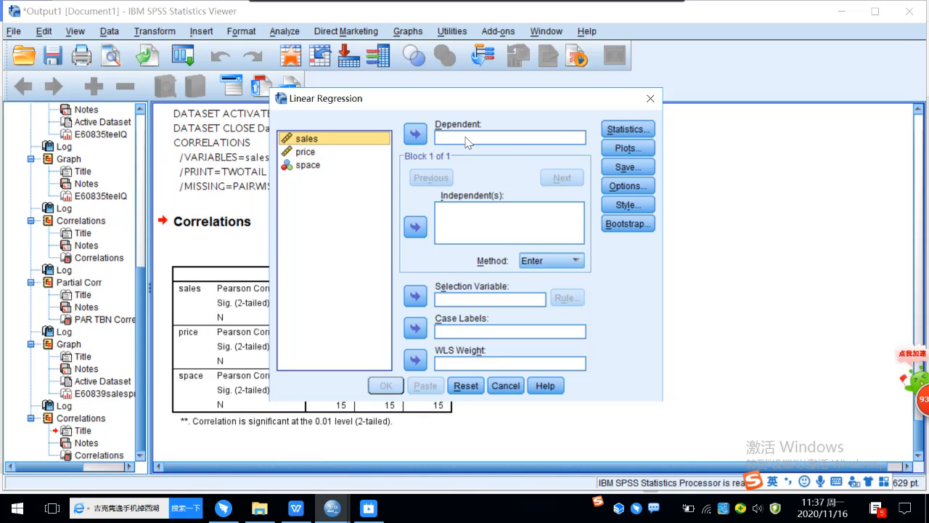
{"action": "left_click", "coordinate": [423, 136]}
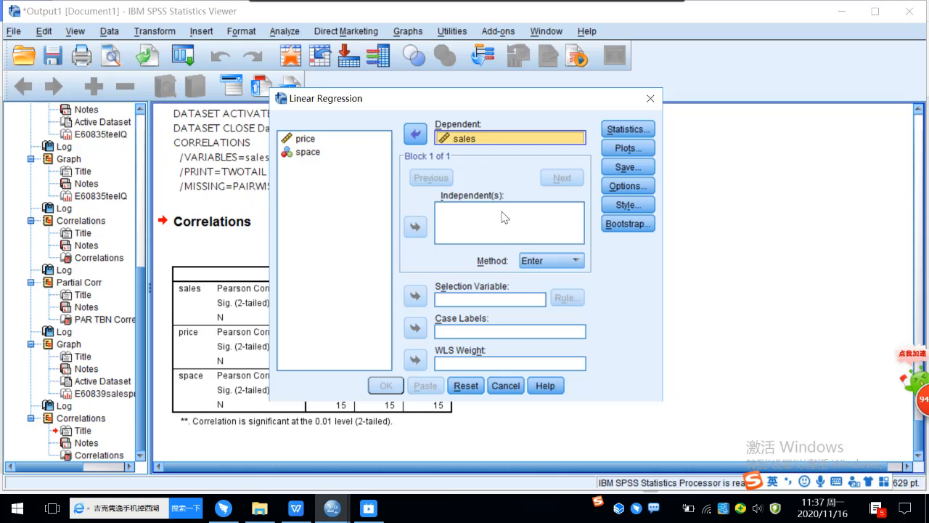
- Add price and space as independent variables and run the linear regression
{"action": "left_click", "coordinate": [309, 140]}
{"action": "left_click", "coordinate": [415, 226]}
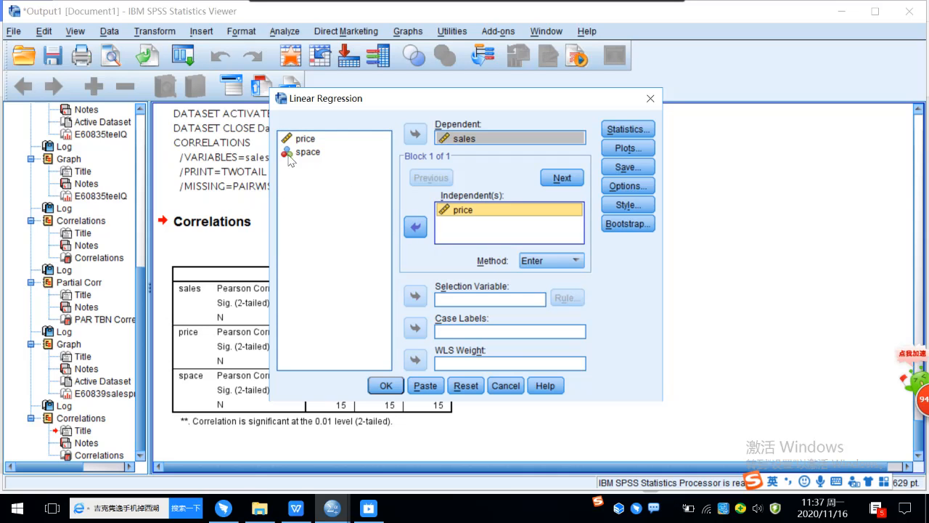
{"action": "left_click", "coordinate": [307, 154]}
{"action": "left_click", "coordinate": [415, 228]}
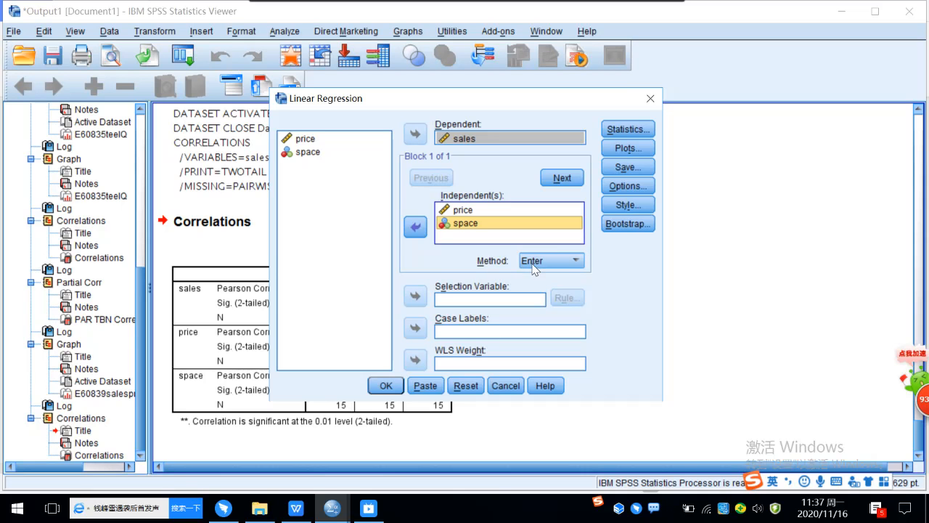
{"action": "left_click", "coordinate": [496, 223]}
{"action": "left_click", "coordinate": [385, 392]}
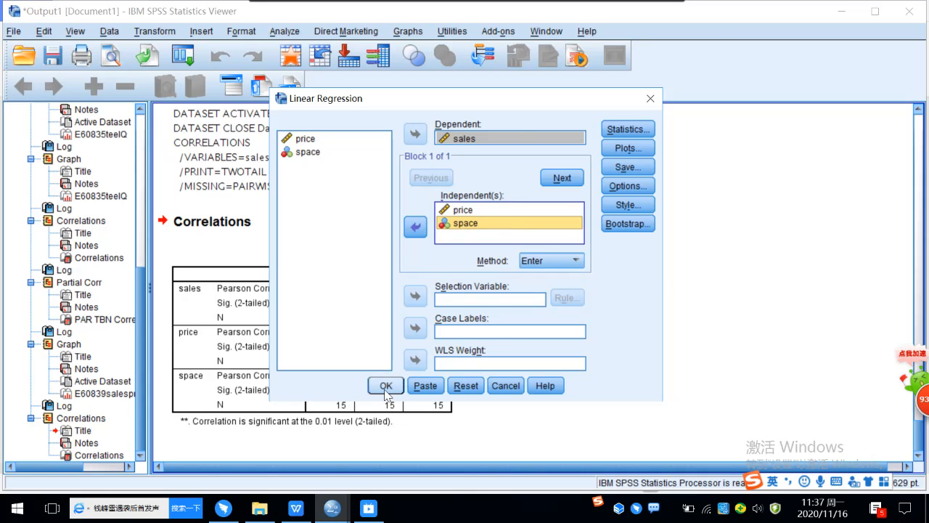
- Execute the configured regression and look through its output, ending at the Variables Entered/Removed table
{"action": "left_click", "coordinate": [384, 387]}
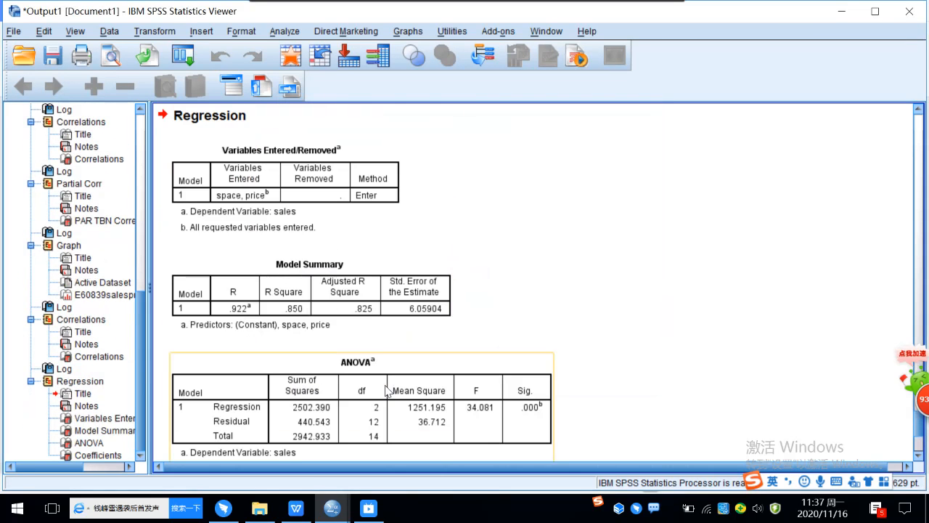
{"action": "scroll", "coordinate": [631, 303], "scroll_direction": "down", "scroll_amount": 2}
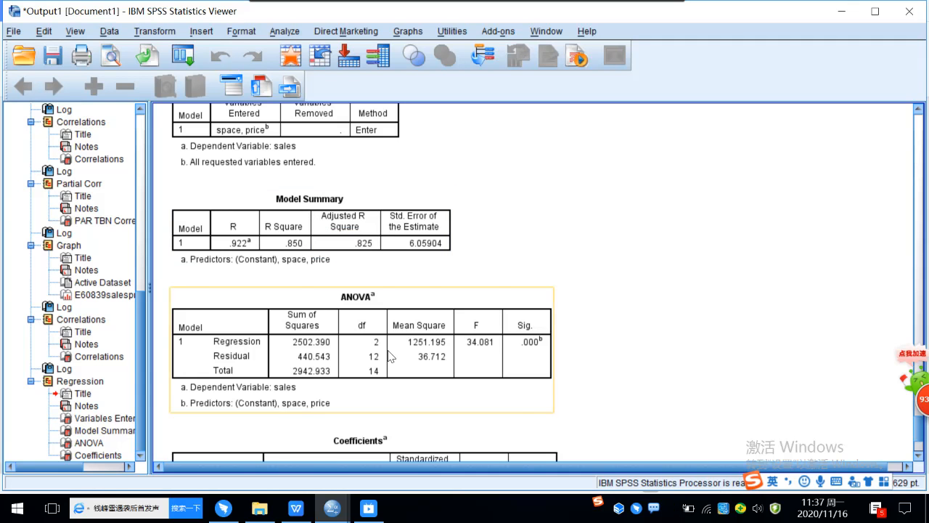
{"action": "scroll", "coordinate": [393, 357], "scroll_direction": "down", "scroll_amount": 3}
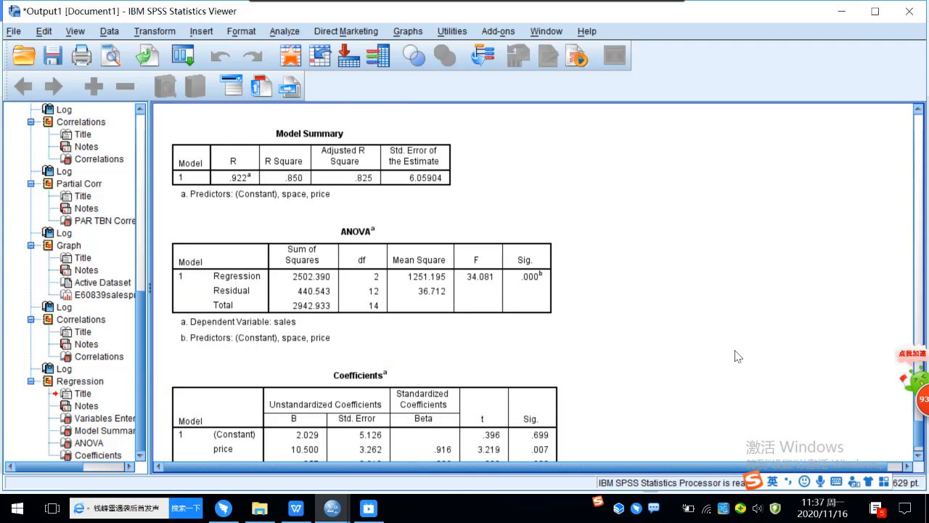
{"action": "left_click", "coordinate": [919, 230]}
{"action": "left_click", "coordinate": [919, 229]}
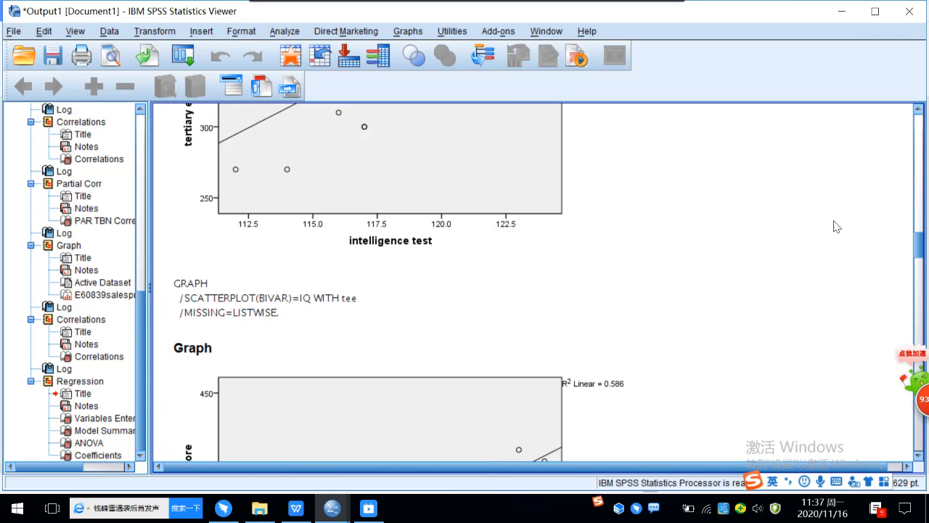
{"action": "left_click_drag", "start_coordinate": [919, 252], "coordinate": [916, 458]}
{"action": "scroll", "coordinate": [809, 359], "scroll_direction": "up", "scroll_amount": 2}
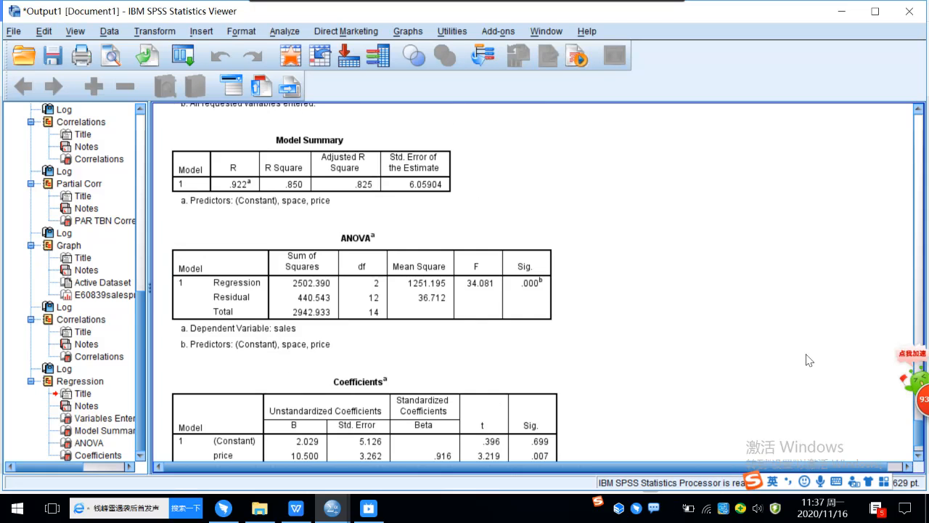
{"action": "left_click", "coordinate": [919, 231]}
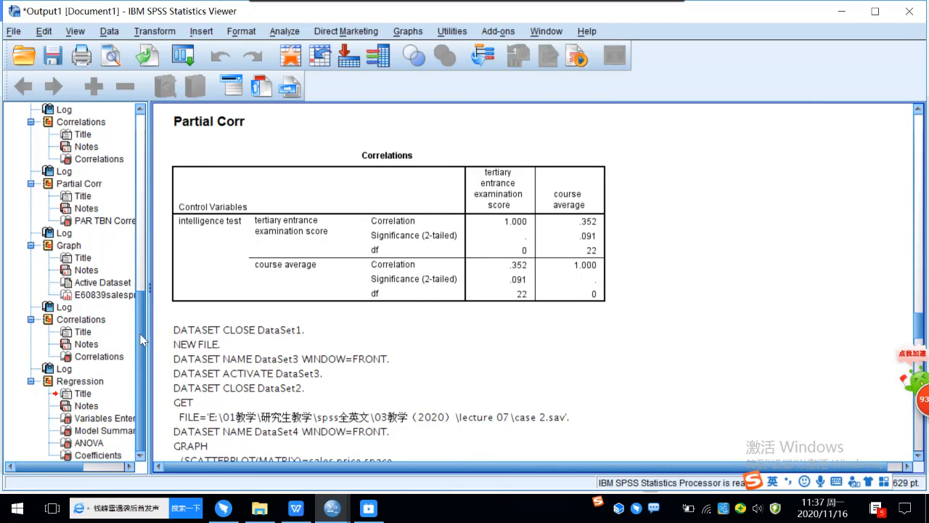
{"action": "left_click", "coordinate": [98, 418]}
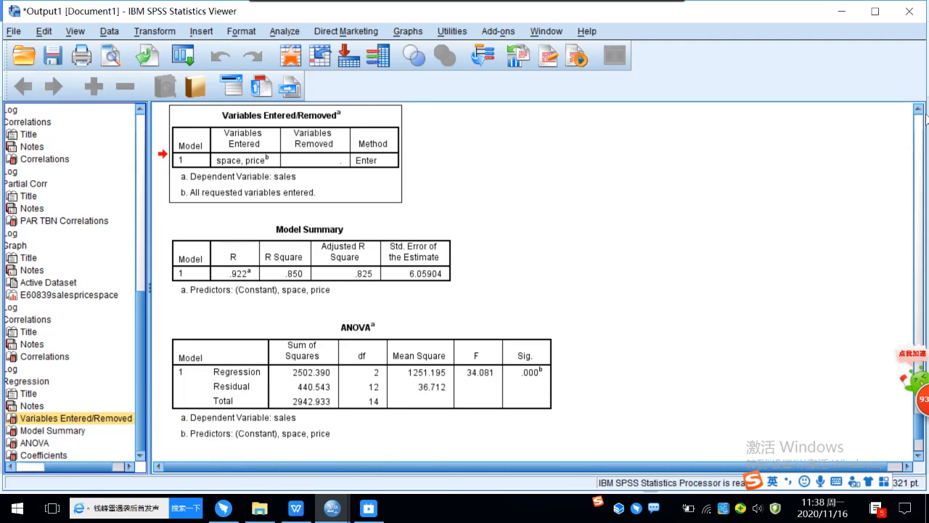
{"action": "left_click", "coordinate": [918, 108]}
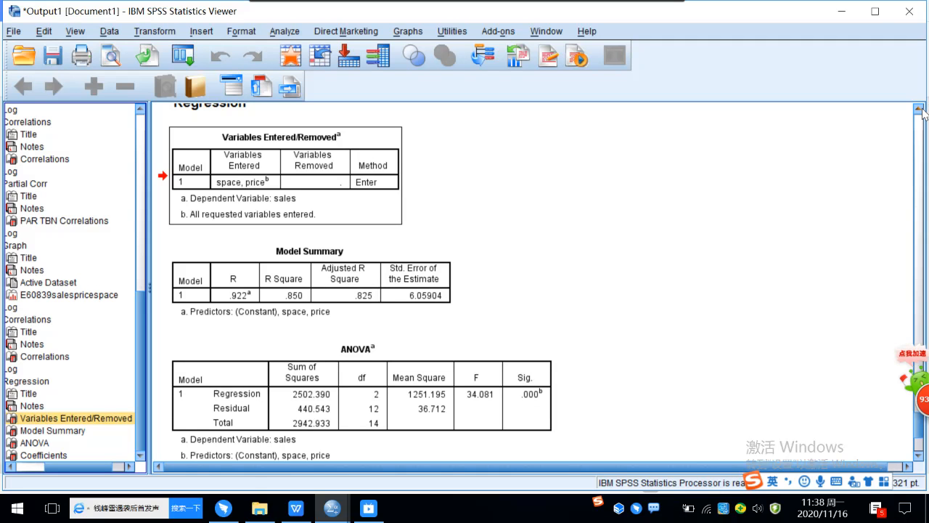
- Capture a screenshot of the Model Summary, ANOVA and Coefficients tables in the regression output
{"action": "key", "text": "ctrl+alt+a"}
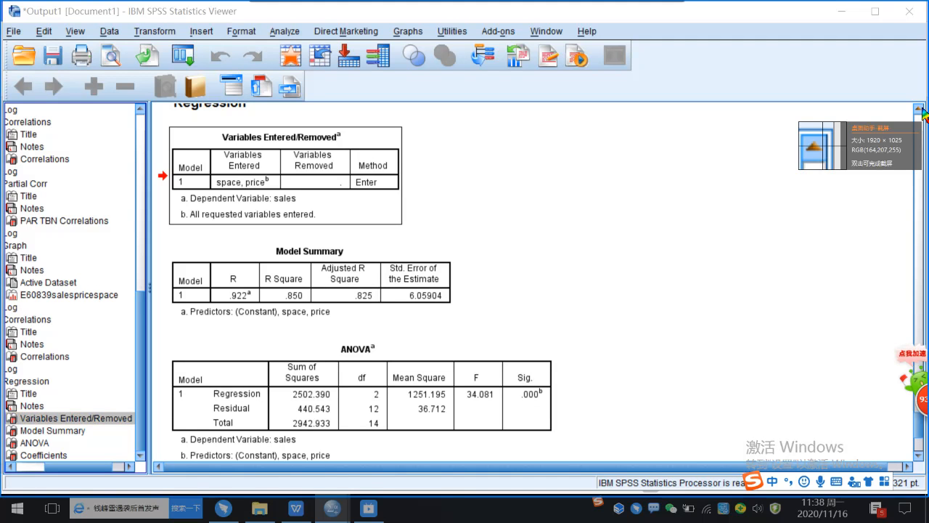
{"action": "double_click", "coordinate": [730, 178]}
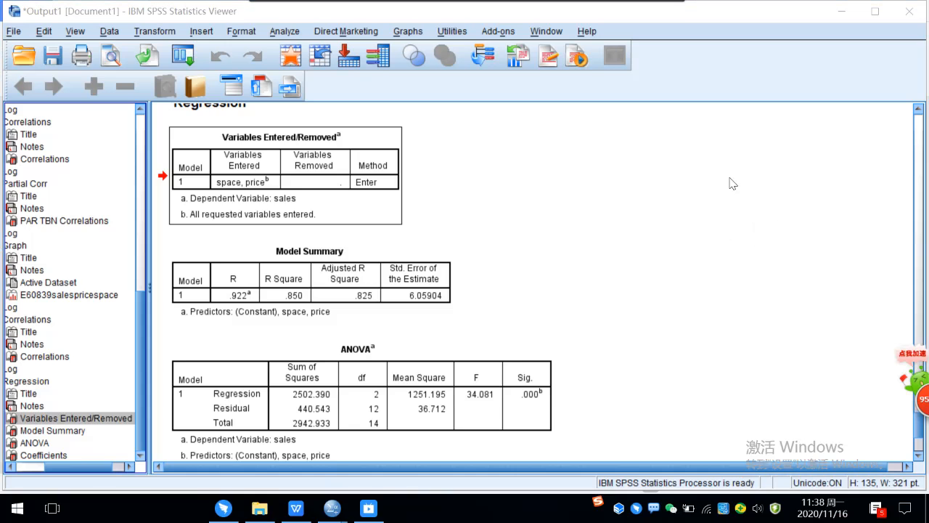
{"action": "scroll", "coordinate": [733, 184], "scroll_direction": "down", "scroll_amount": 1}
{"action": "scroll", "coordinate": [731, 184], "scroll_direction": "down", "scroll_amount": 1}
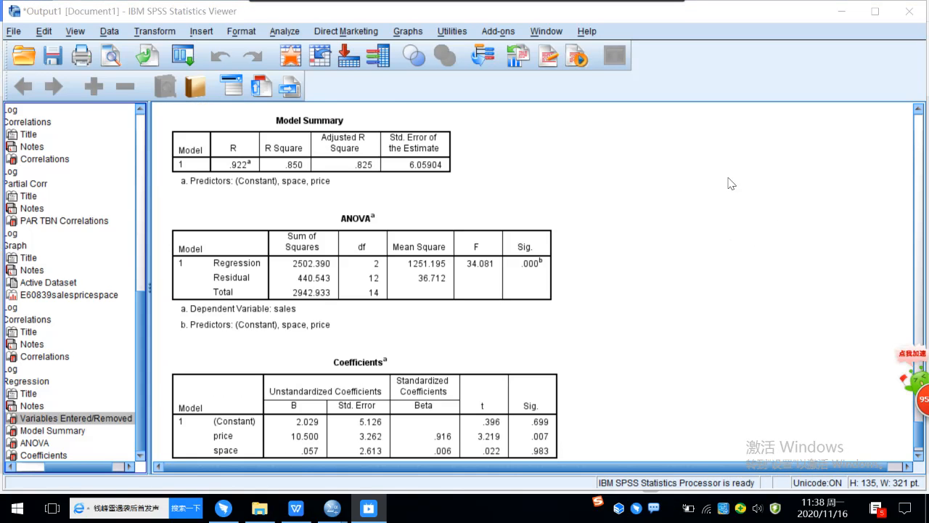
{"action": "left_click", "coordinate": [919, 458]}
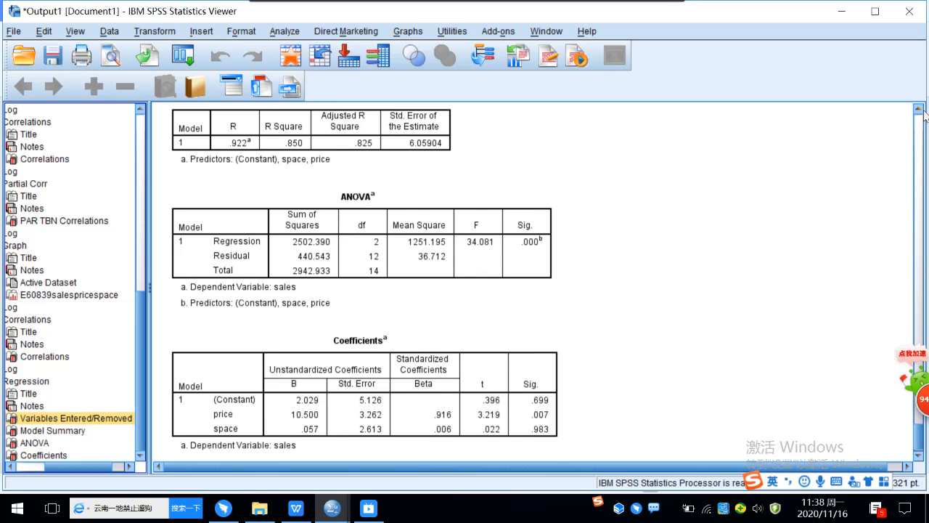
{"action": "left_click", "coordinate": [919, 108]}
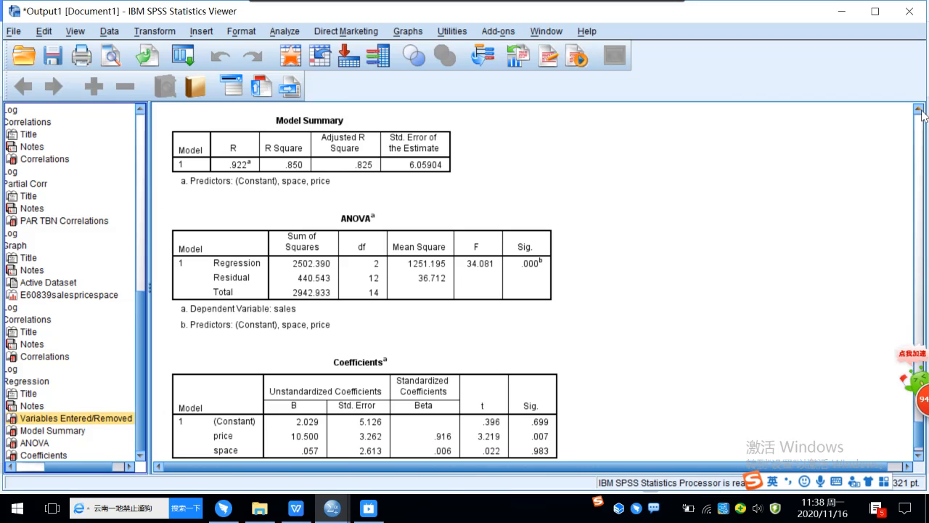
{"action": "key", "text": "ctrl+alt+a"}
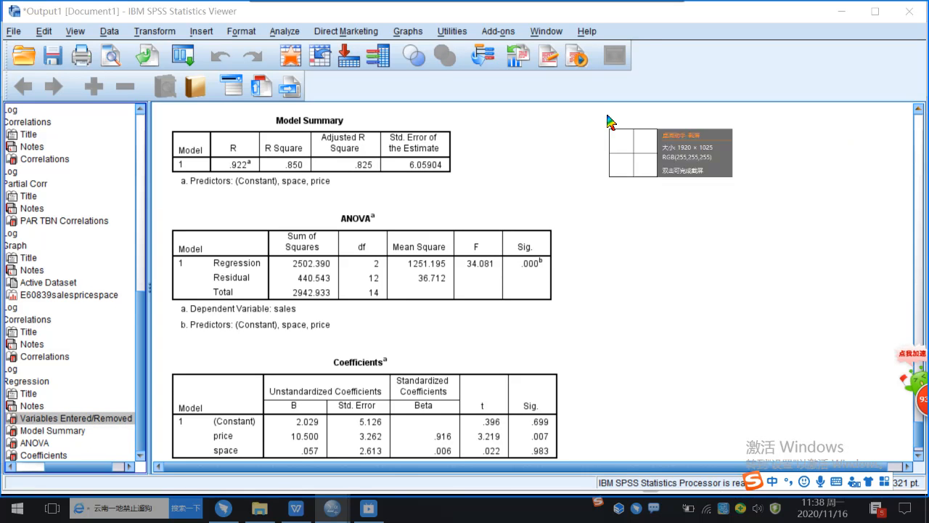
{"action": "left_click_drag", "start_coordinate": [164, 109], "coordinate": [574, 458]}
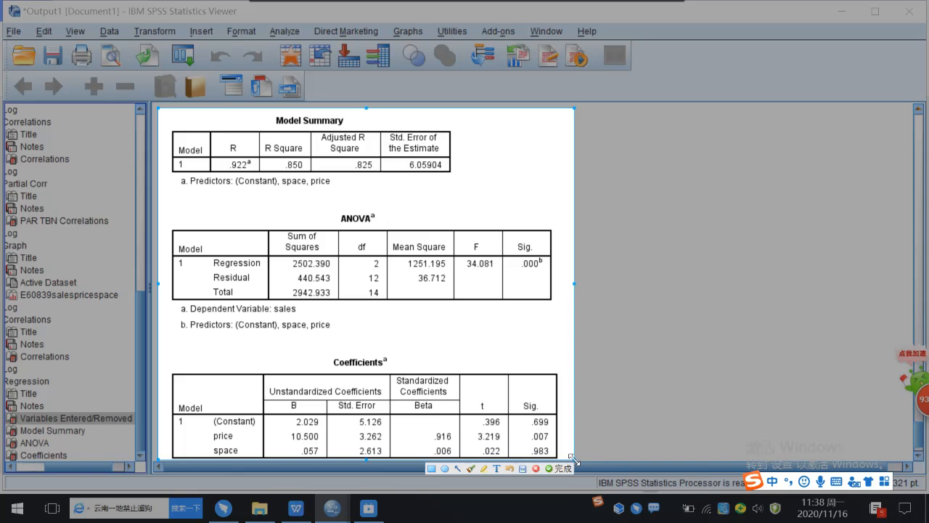
{"action": "left_click", "coordinate": [563, 468]}
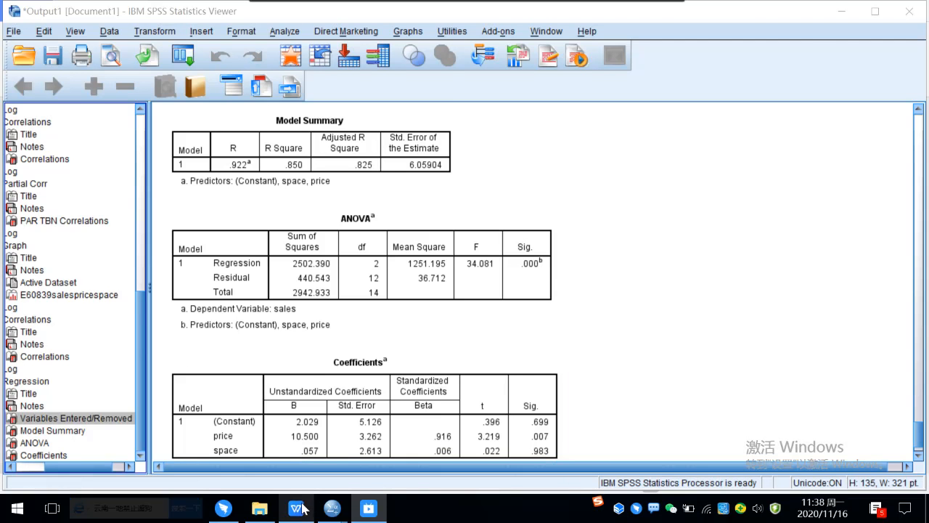
- Switch to the WPS document and paste the captured regression tables below question (3), leaving one blank line above them
{"action": "left_click", "coordinate": [303, 508]}
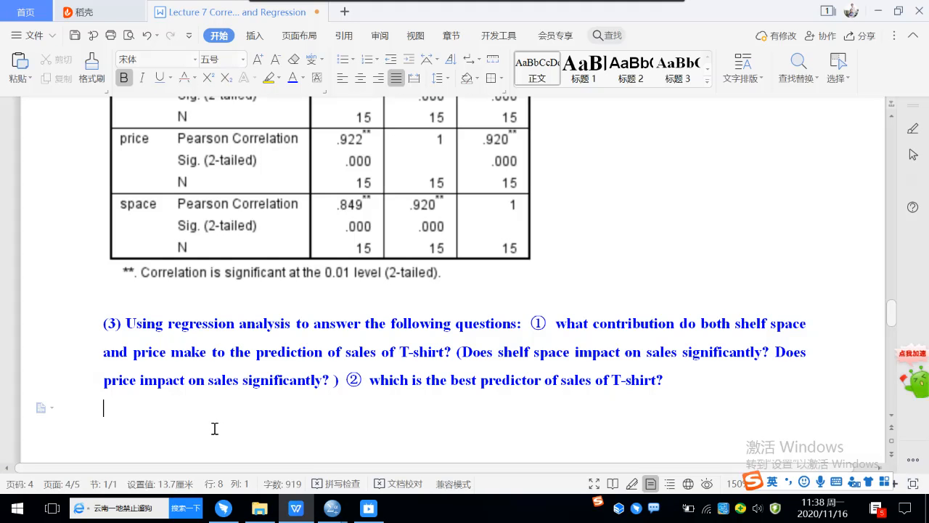
{"action": "key", "text": "Return"}
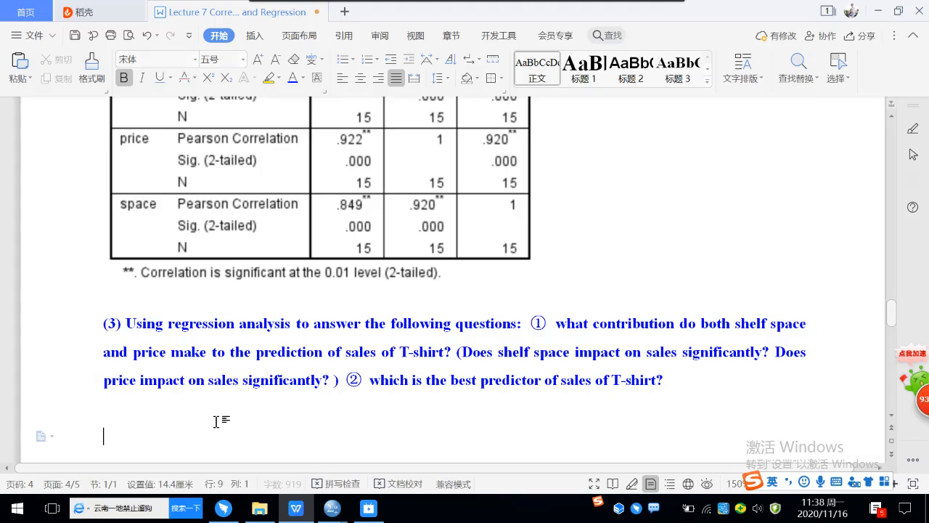
{"action": "key", "text": "ctrl+v"}
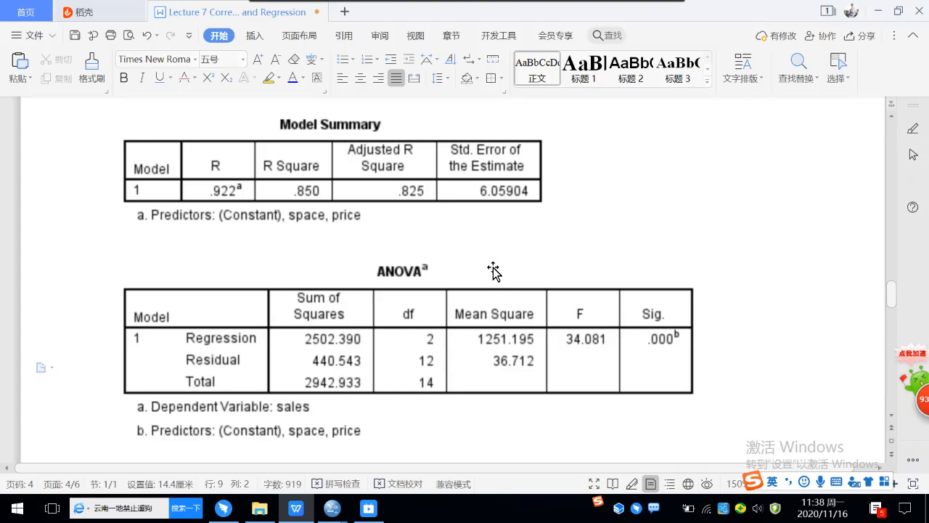
- Start the answer with "R" on the blank line between question (3) and the Model Summary table
{"action": "scroll", "coordinate": [494, 271], "scroll_direction": "up", "scroll_amount": 1}
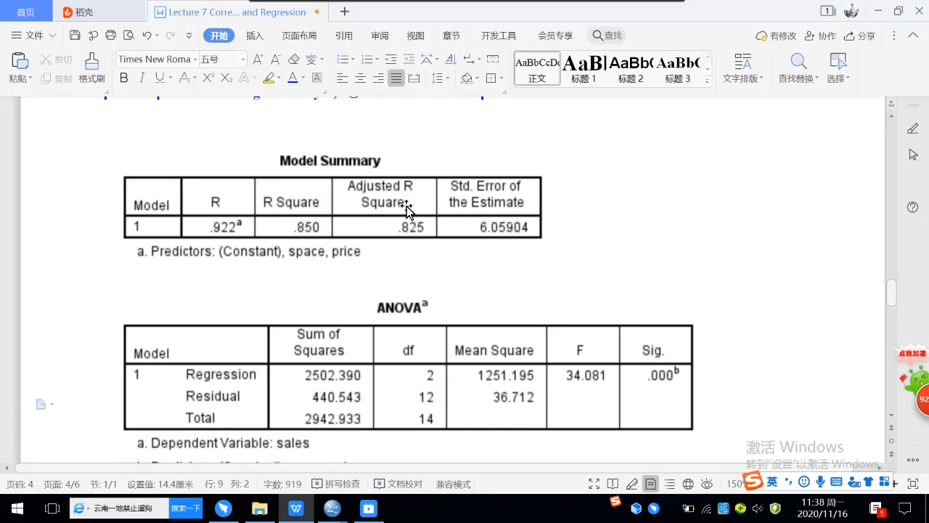
{"action": "scroll", "coordinate": [404, 207], "scroll_direction": "up", "scroll_amount": 1}
{"action": "left_click", "coordinate": [152, 156]}
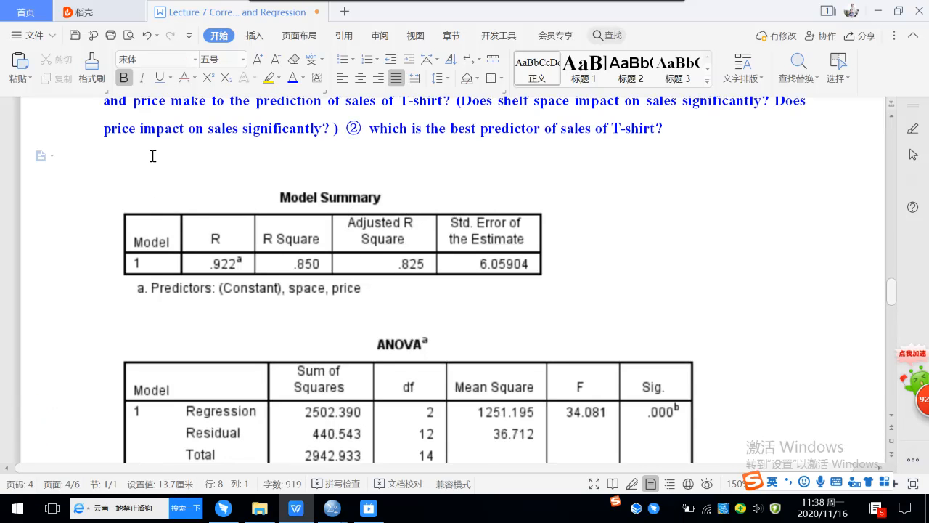
{"action": "scroll", "coordinate": [152, 156], "scroll_direction": "up", "scroll_amount": 1}
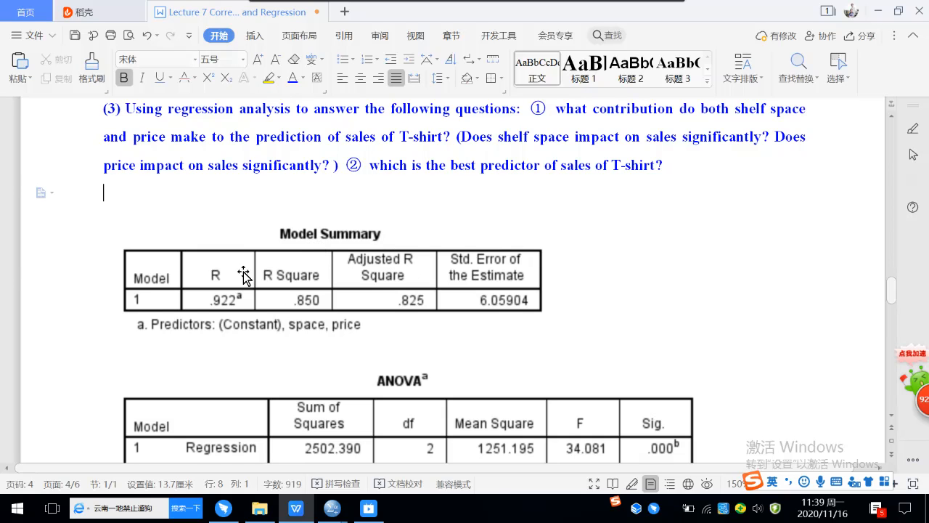
{"action": "type", "text": "R"}
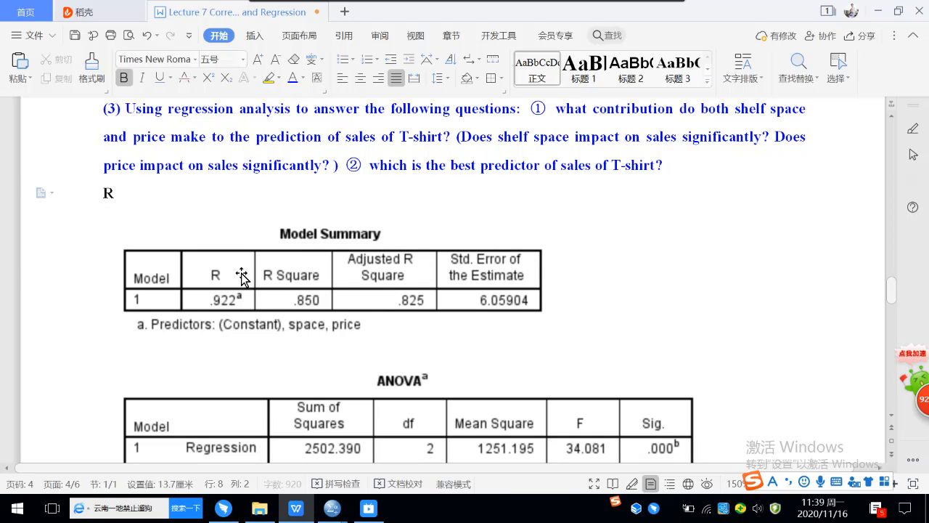
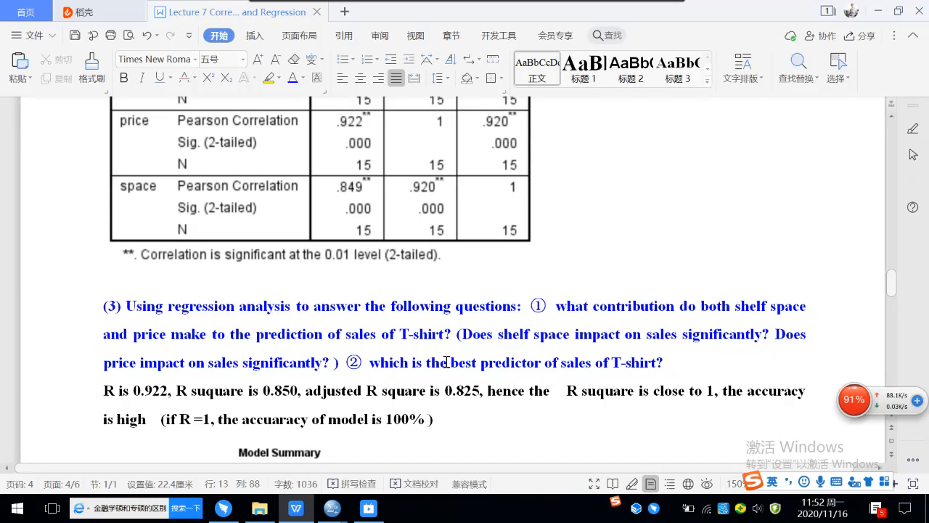
- Review the written ANOVA and t value interpretations and examine the coefficients for the constant, price and space
{"action": "scroll", "coordinate": [464, 360], "scroll_direction": "down", "scroll_amount": 6}
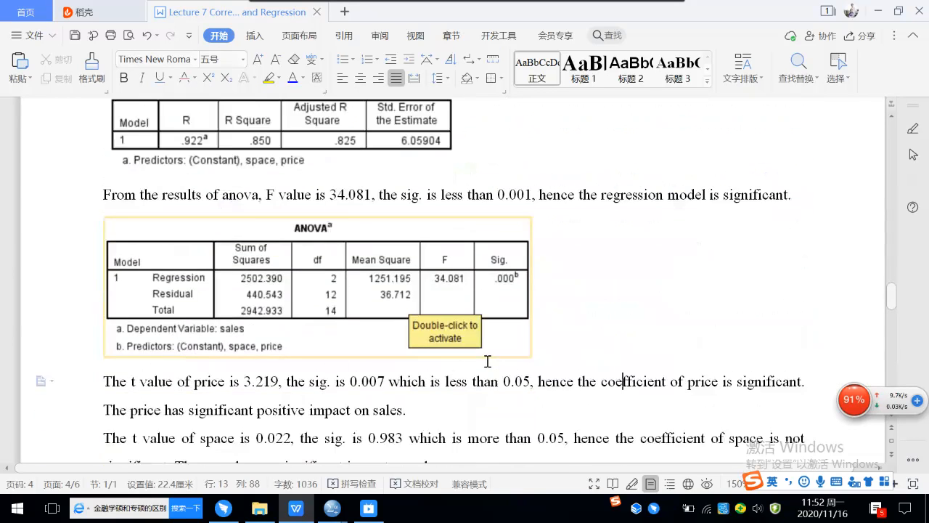
{"action": "scroll", "coordinate": [487, 360], "scroll_direction": "down", "scroll_amount": 2}
{"action": "scroll", "coordinate": [487, 360], "scroll_direction": "down", "scroll_amount": 6}
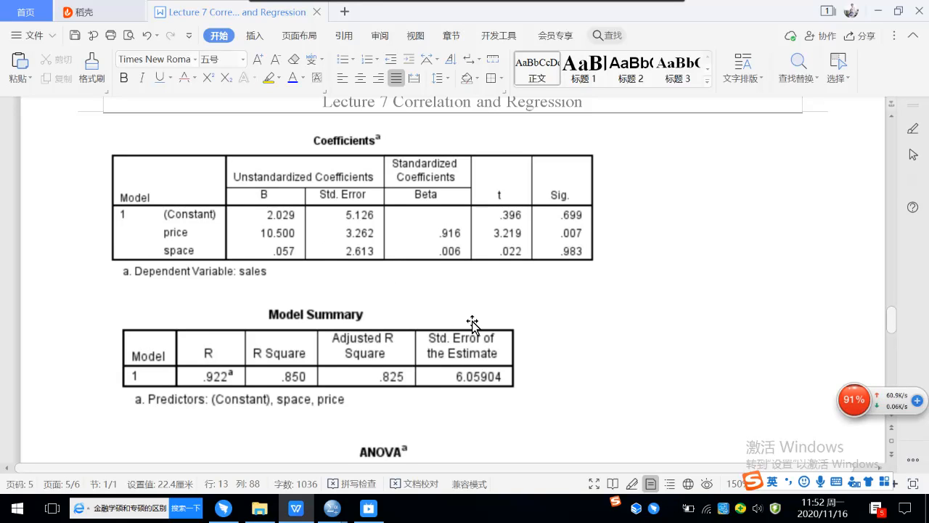
{"action": "scroll", "coordinate": [484, 312], "scroll_direction": "up", "scroll_amount": 3}
{"action": "scroll", "coordinate": [483, 312], "scroll_direction": "up", "scroll_amount": 2}
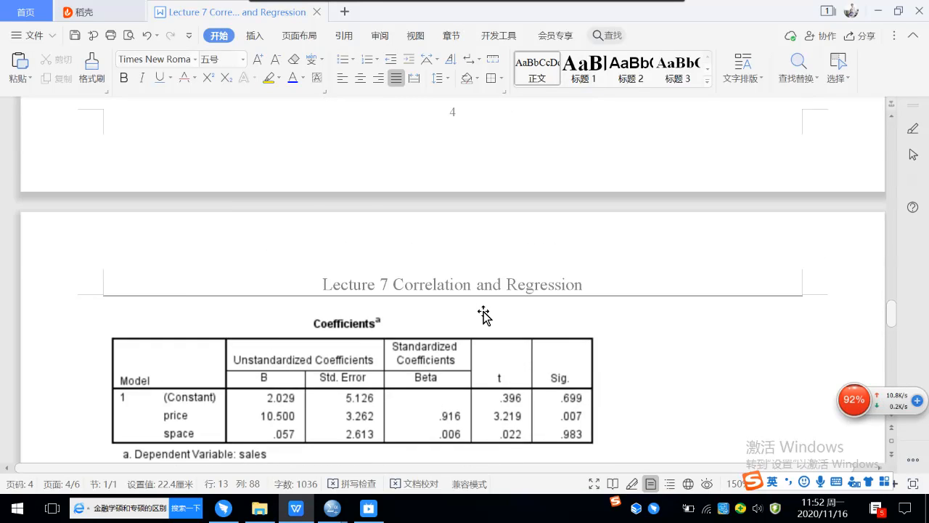
{"action": "scroll", "coordinate": [483, 312], "scroll_direction": "down", "scroll_amount": 3}
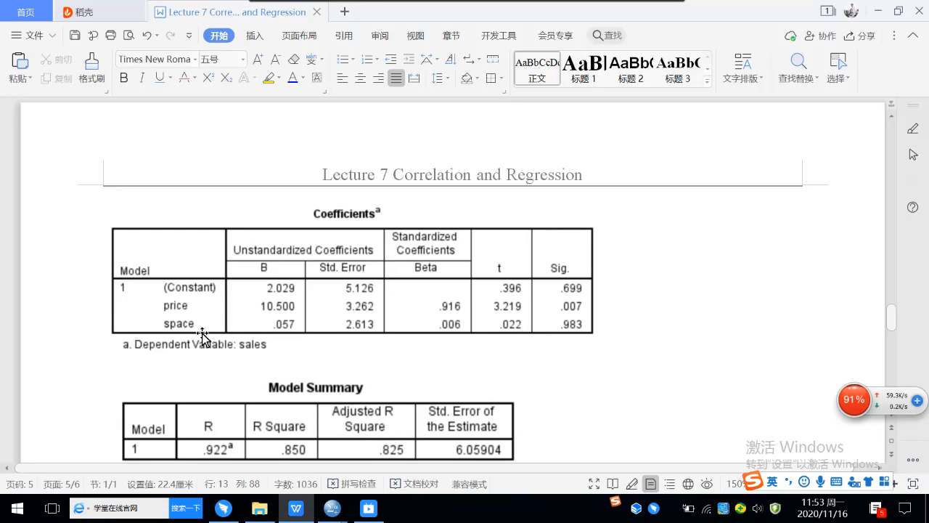
{"action": "scroll", "coordinate": [327, 304], "scroll_direction": "up", "scroll_amount": 5}
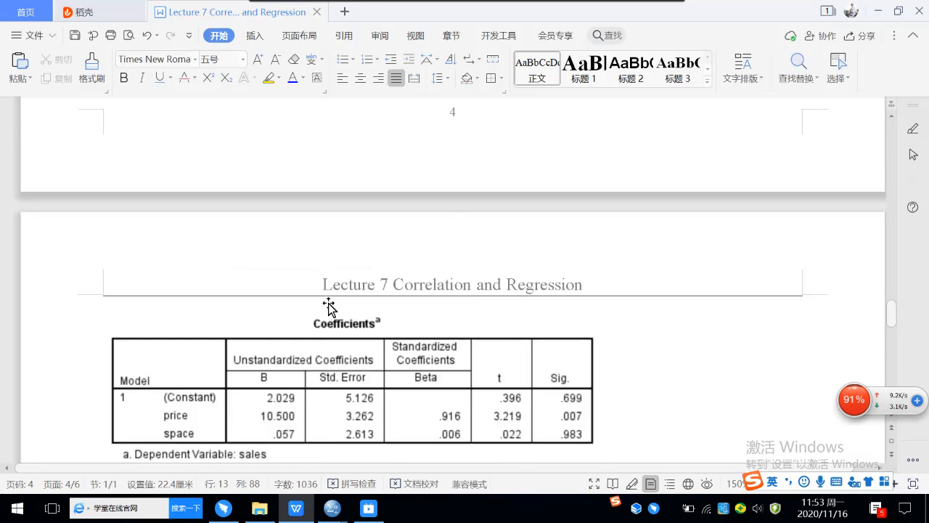
- Add a new line below the space interpretation reading "The predictor: sales=2.029+10.5*price+0.057*space"
{"action": "left_click", "coordinate": [462, 250]}
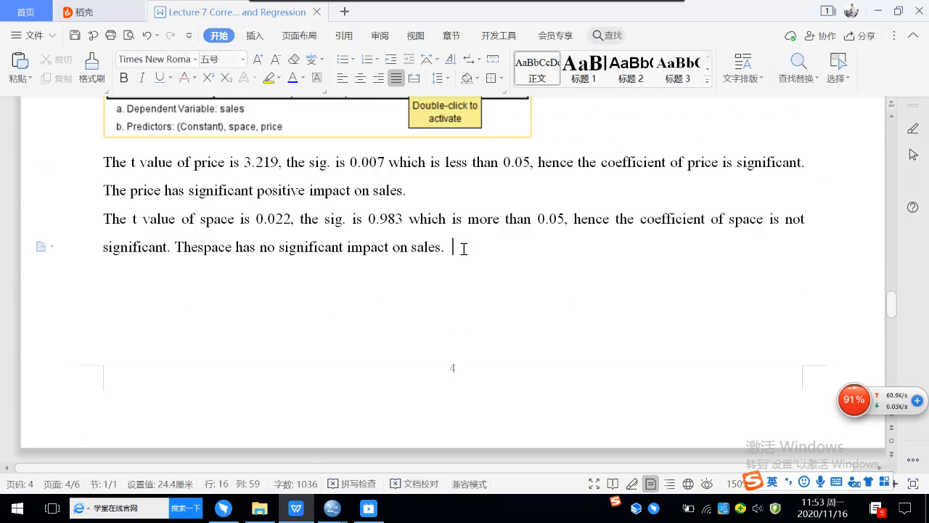
{"action": "key", "text": "Return"}
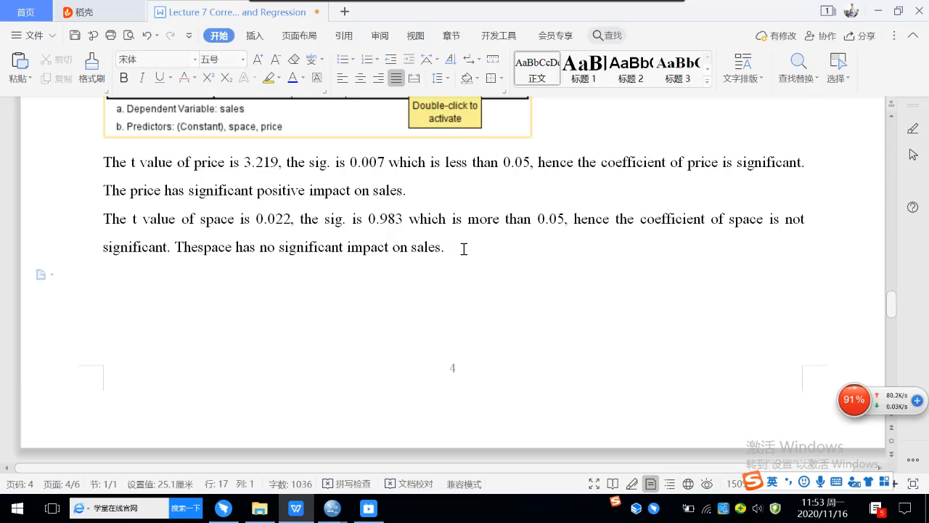
{"action": "type", "text": "the"}
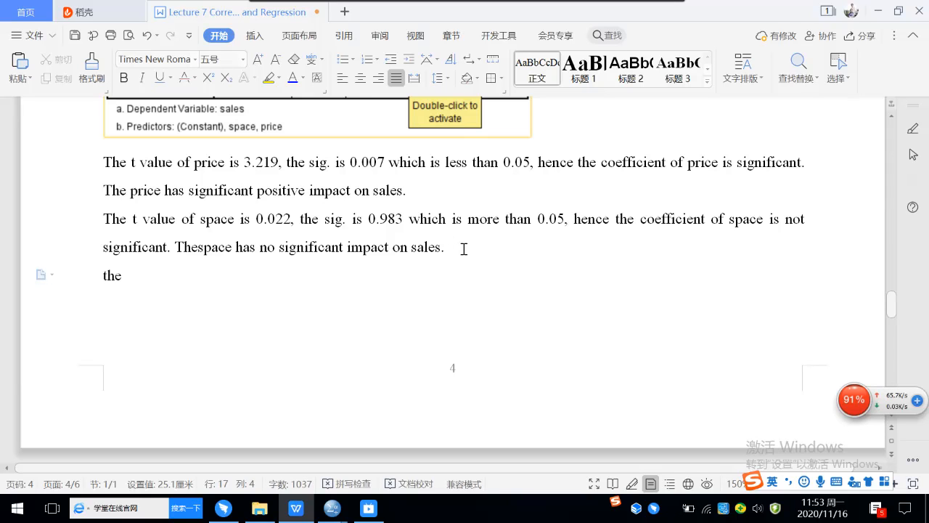
{"action": "type", "text": " predictor"}
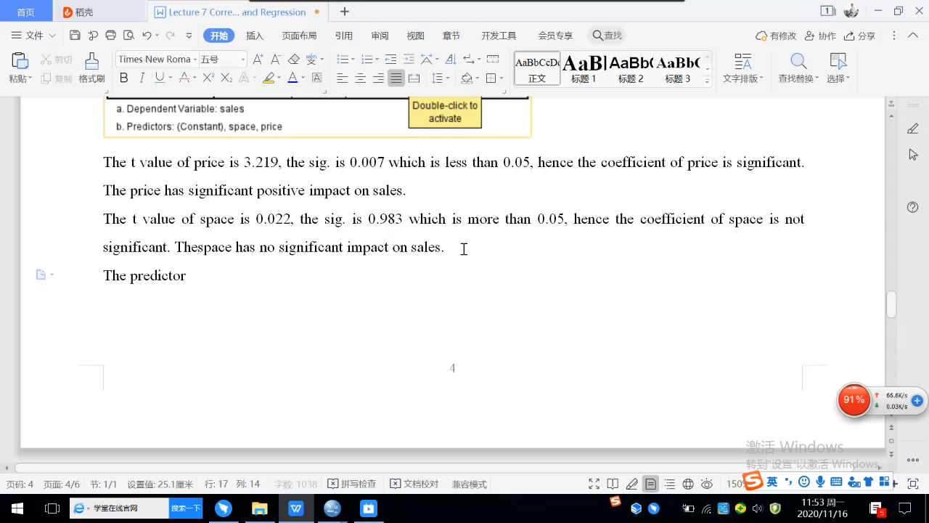
{"action": "type", "text": ": y"}
{"action": "key", "text": "BackSpace"}
{"action": "type", "text": "sales="}
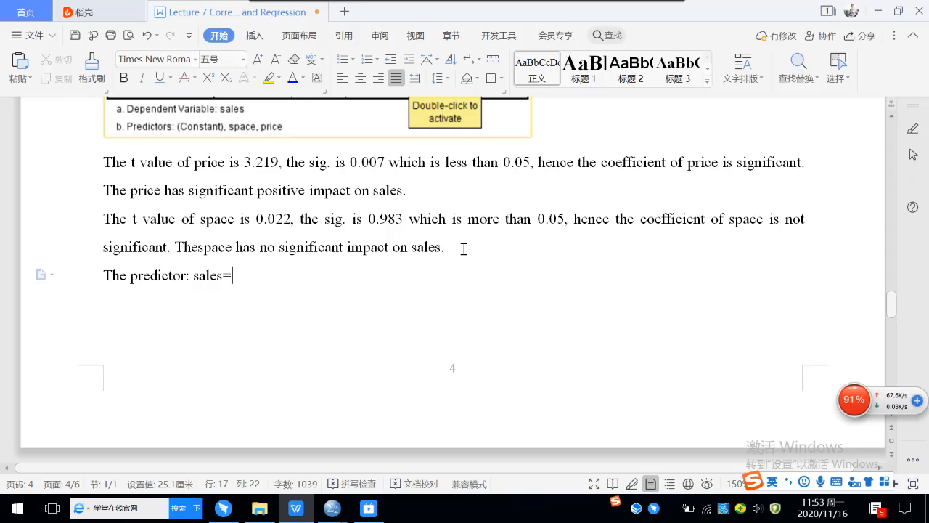
{"action": "type", "text": "2.029+10.5*"}
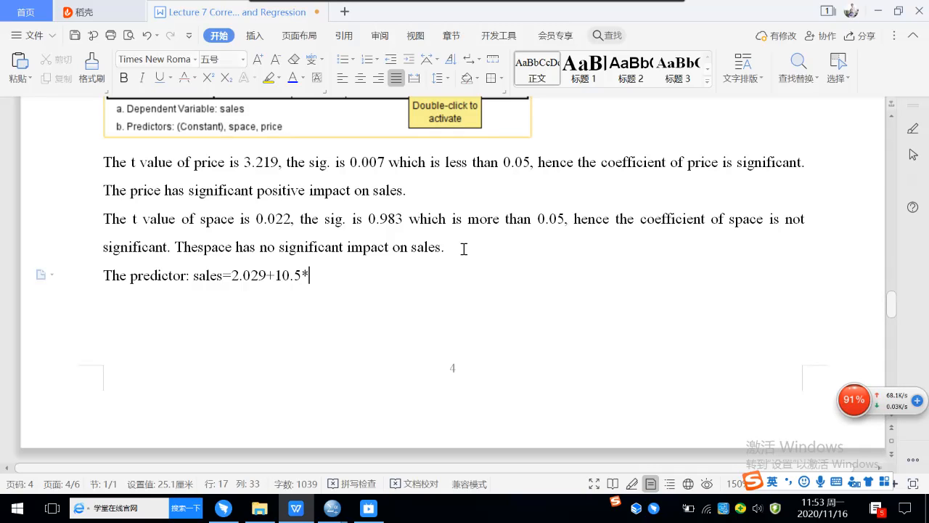
{"action": "type", "text": "price+0.057"}
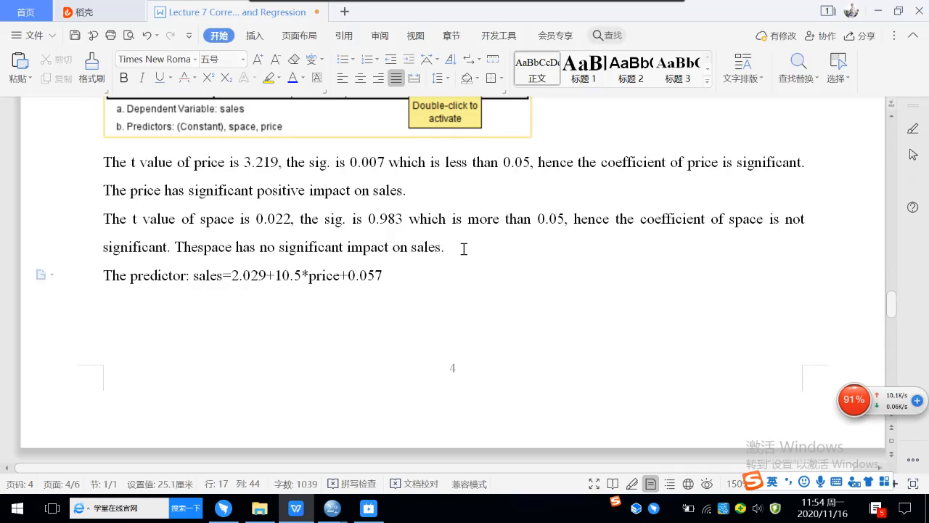
{"action": "type", "text": "*space"}
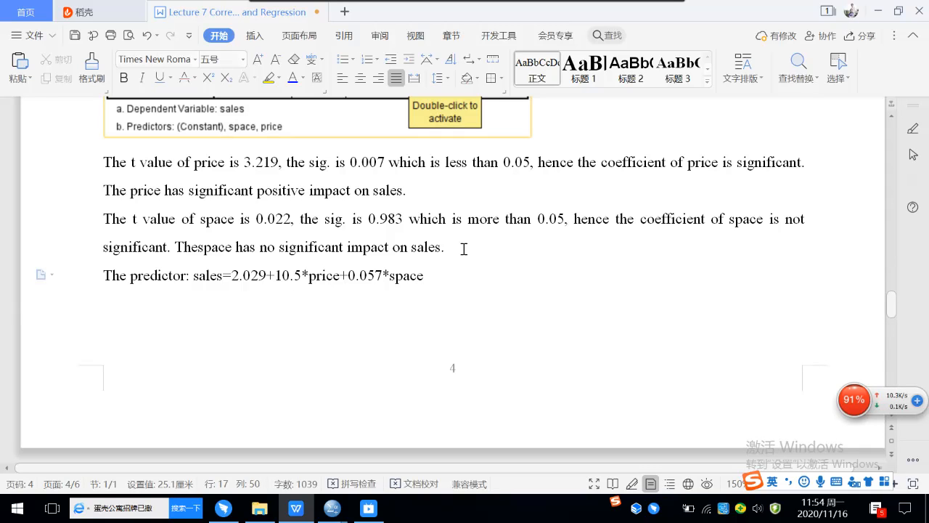
- Insert "(regression modle)" in half-width parentheses between "predictor" and the colon, with a space before it
{"action": "left_click", "coordinate": [188, 277]}
{"action": "type", "text": "("}
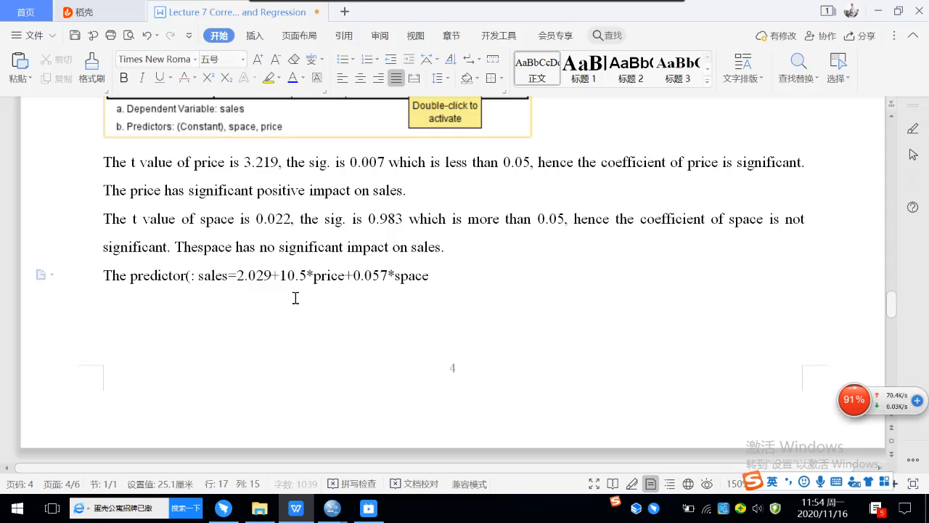
{"action": "key", "text": "shift"}
{"action": "type", "text": ")"}
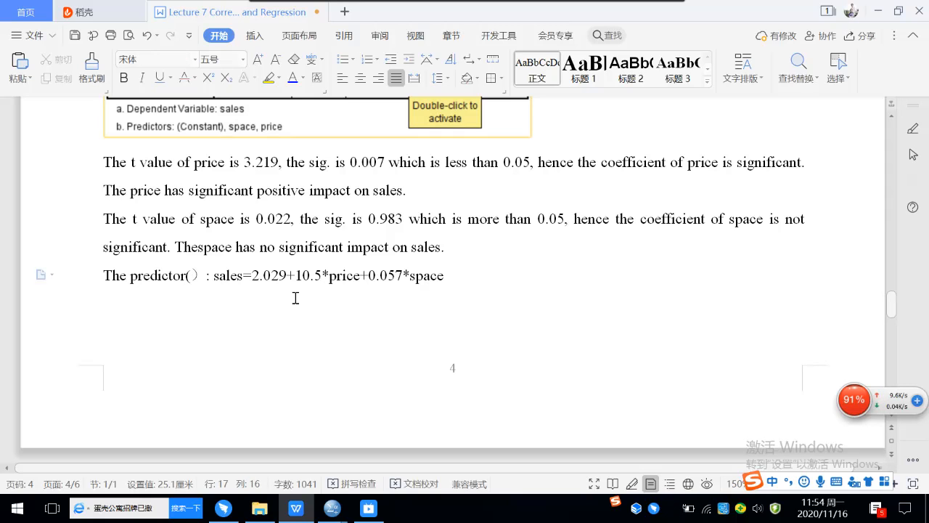
{"action": "left_click", "coordinate": [194, 275]}
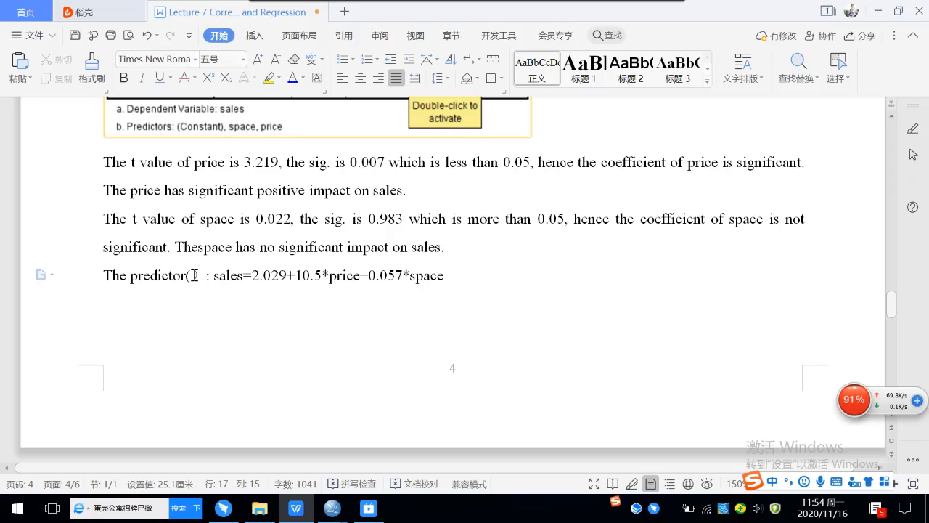
{"action": "key", "text": "Delete"}
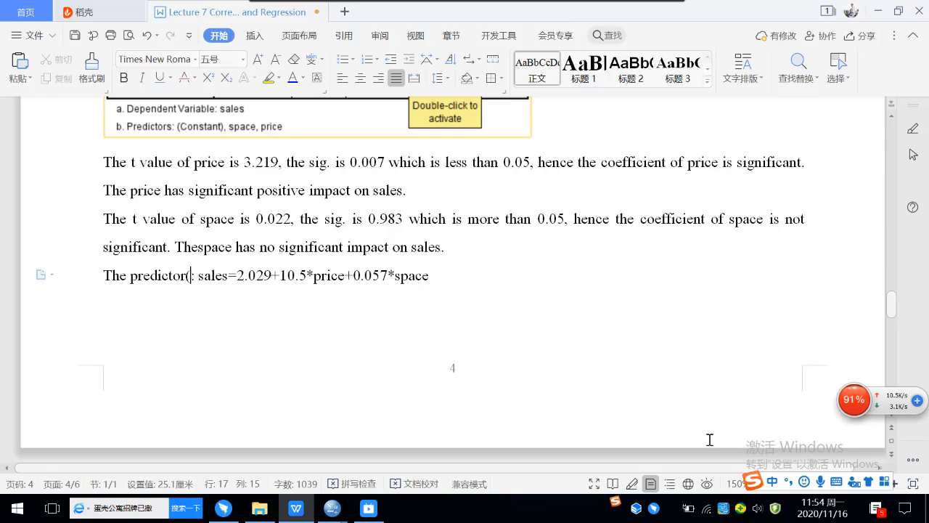
{"action": "type", "text": ")"}
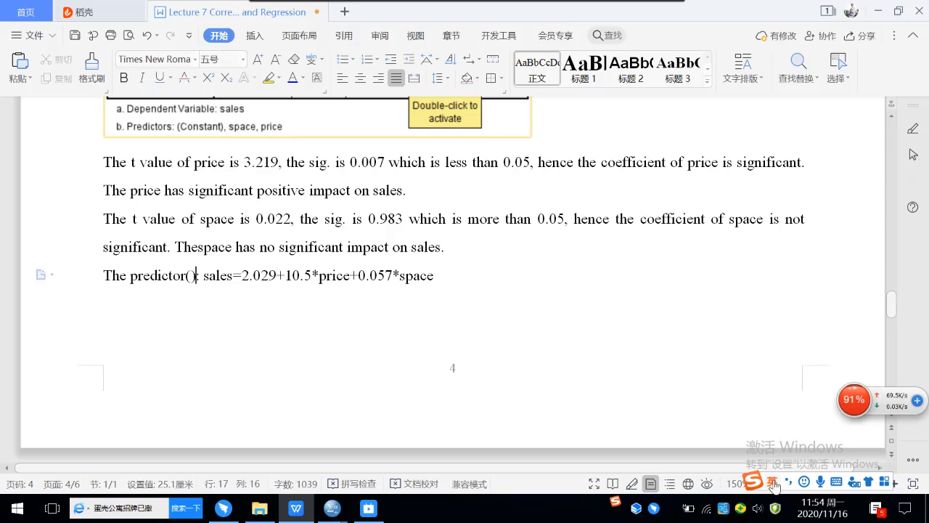
{"action": "left_click", "coordinate": [188, 276]}
{"action": "key", "text": "Right"}
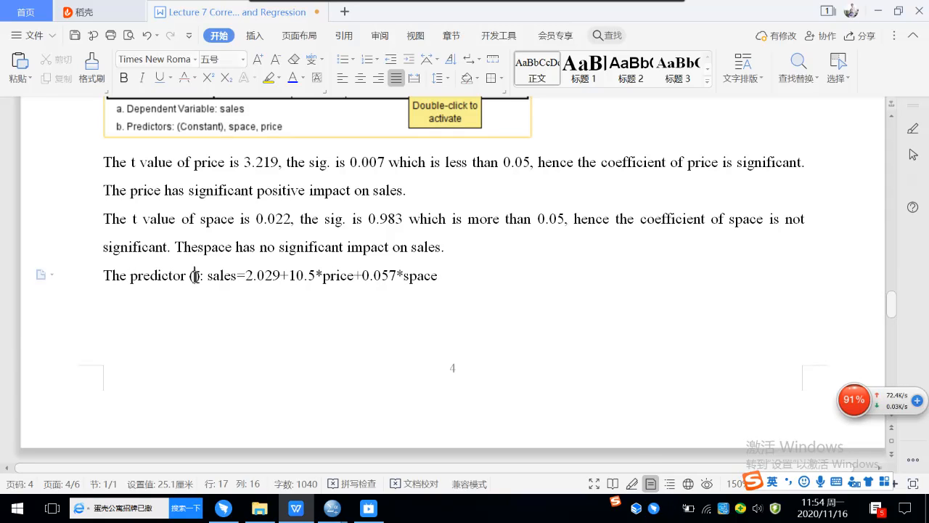
{"action": "type", "text": "r"}
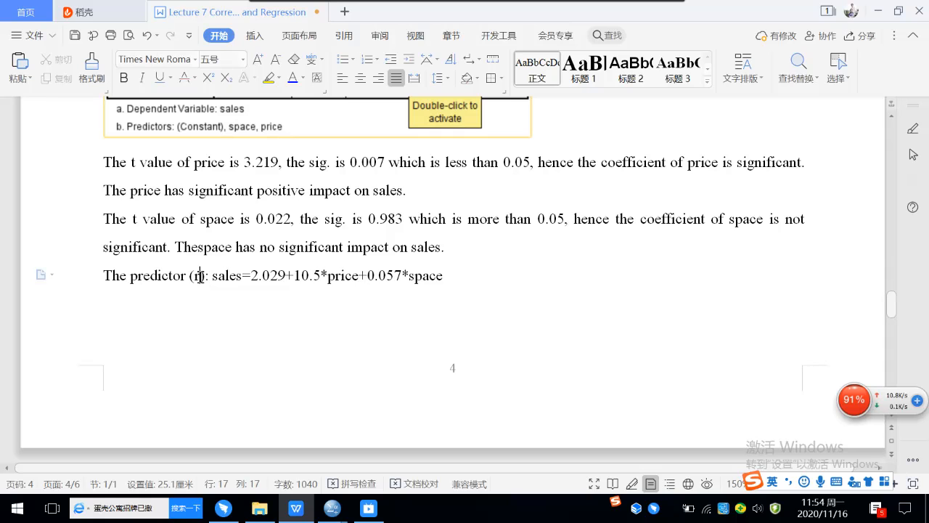
{"action": "type", "text": "egression mol"}
{"action": "key", "text": "BackSpace"}
{"action": "type", "text": "dle"}
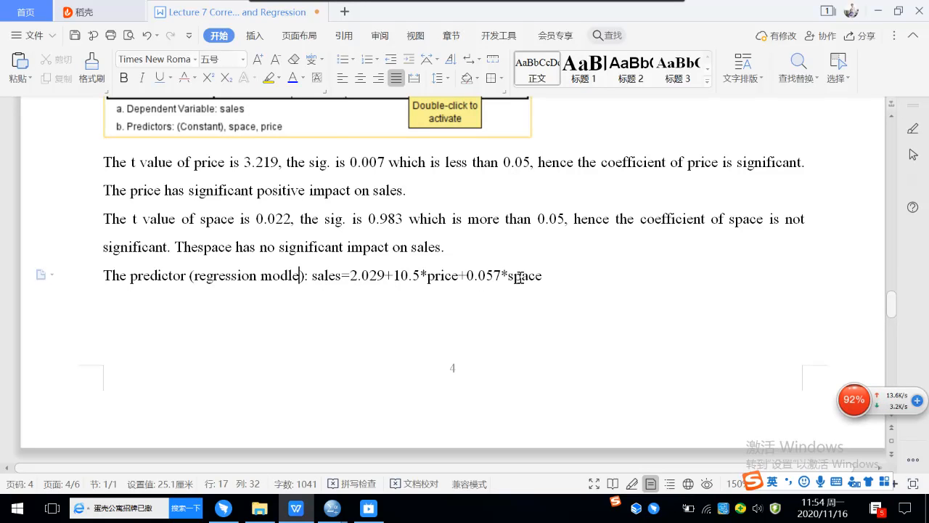
- Check the sales equation's terms against the unstandardized coefficients for the constant, price and space in the Coefficients table
{"action": "scroll", "coordinate": [529, 276], "scroll_direction": "down", "scroll_amount": 1}
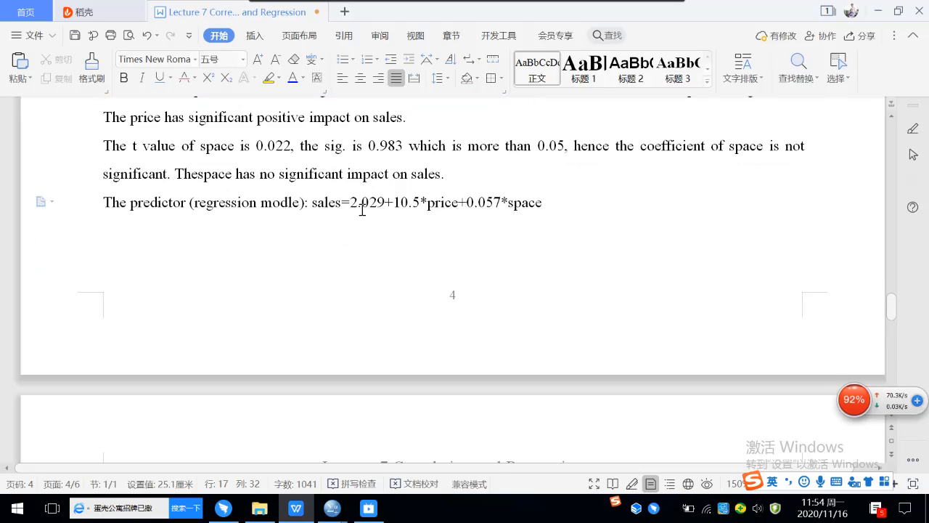
{"action": "scroll", "coordinate": [388, 212], "scroll_direction": "down", "scroll_amount": 1}
{"action": "scroll", "coordinate": [393, 213], "scroll_direction": "down", "scroll_amount": 2}
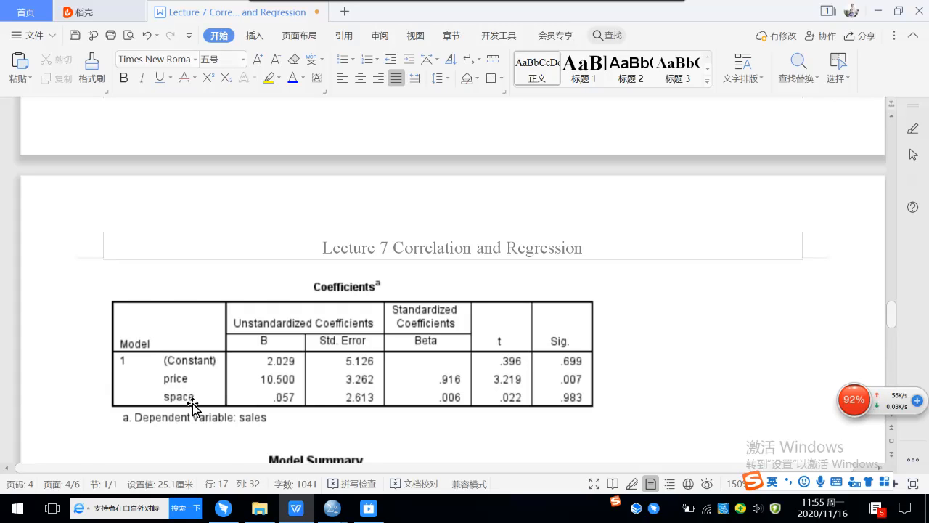
{"action": "scroll", "coordinate": [266, 386], "scroll_direction": "up", "scroll_amount": 6}
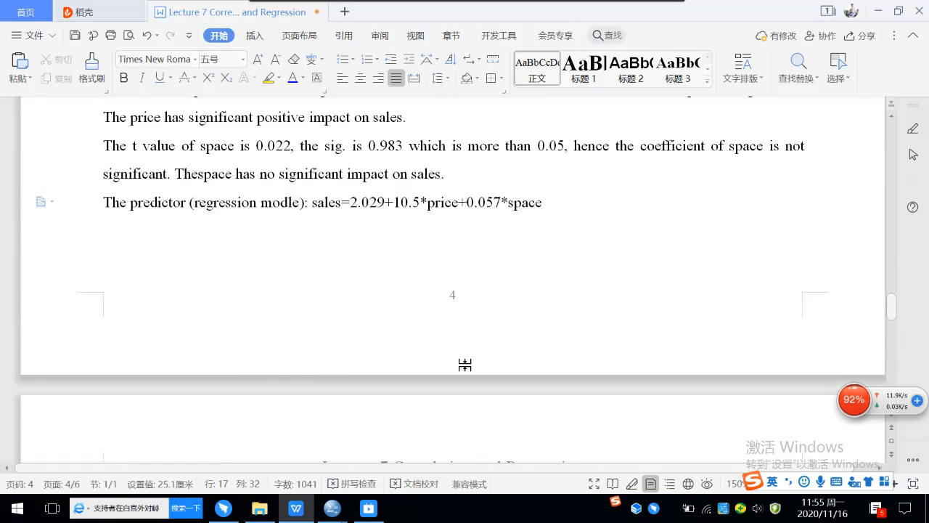
{"action": "left_click", "coordinate": [557, 210]}
{"action": "left_click_drag", "start_coordinate": [307, 206], "coordinate": [340, 206]}
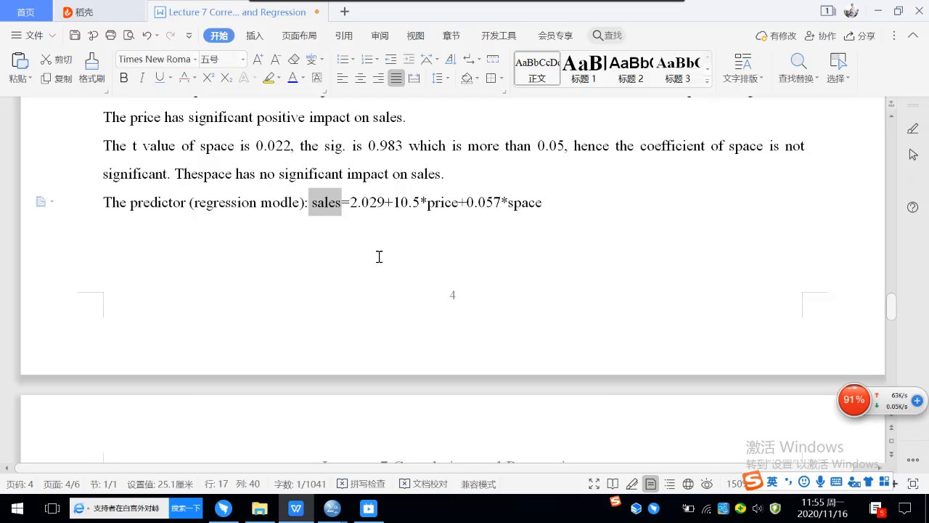
{"action": "left_click", "coordinate": [485, 202]}
{"action": "scroll", "coordinate": [482, 200], "scroll_direction": "up", "scroll_amount": 2}
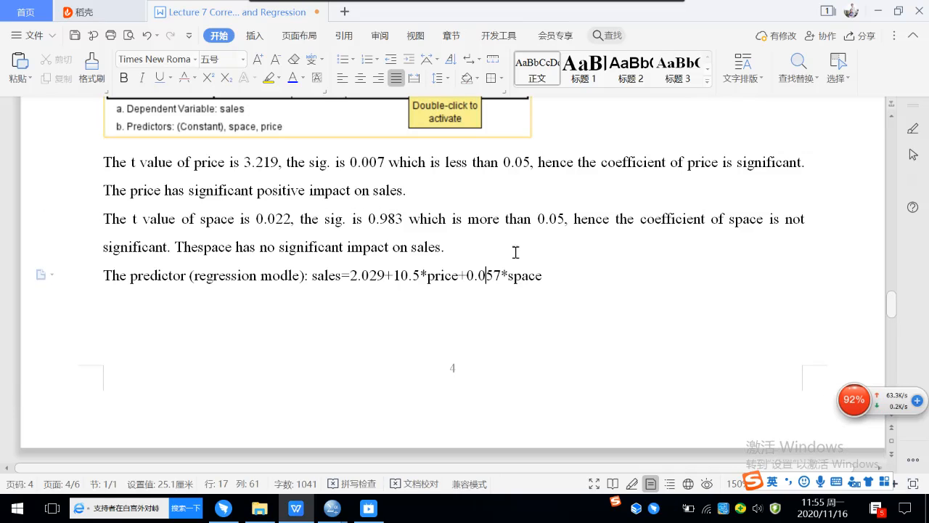
- Highlight the word "space" at the end of the regression equation in yellow
{"action": "left_click", "coordinate": [506, 275]}
{"action": "left_click_drag", "start_coordinate": [506, 275], "coordinate": [545, 275]}
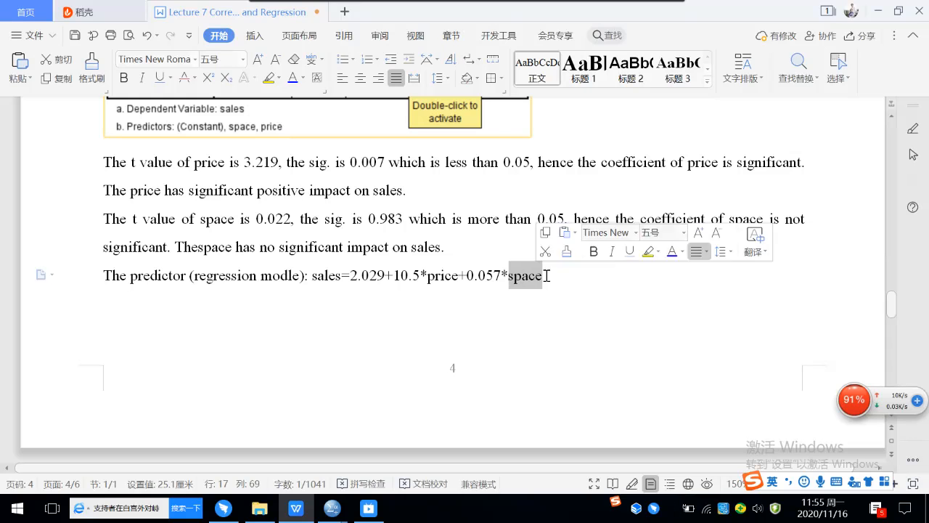
{"action": "left_click", "coordinate": [271, 79]}
{"action": "left_click", "coordinate": [390, 247]}
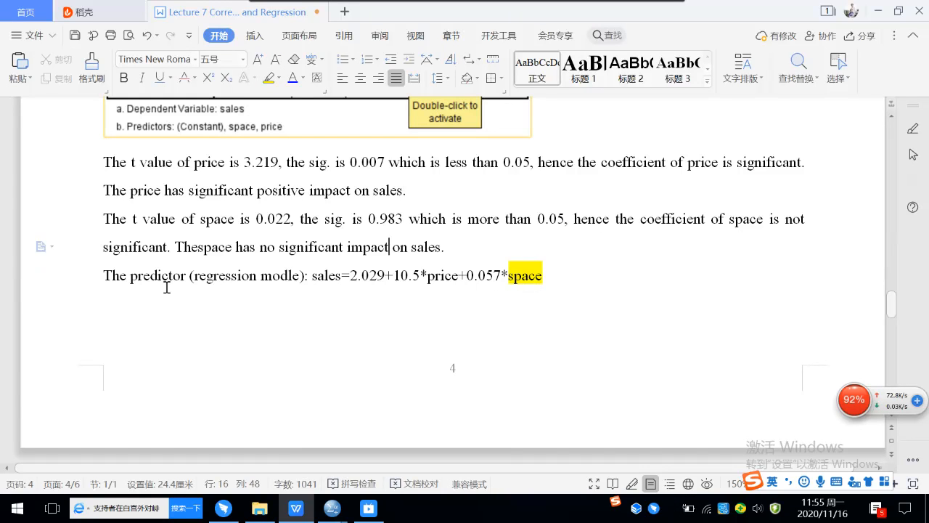
{"action": "left_click", "coordinate": [189, 275]}
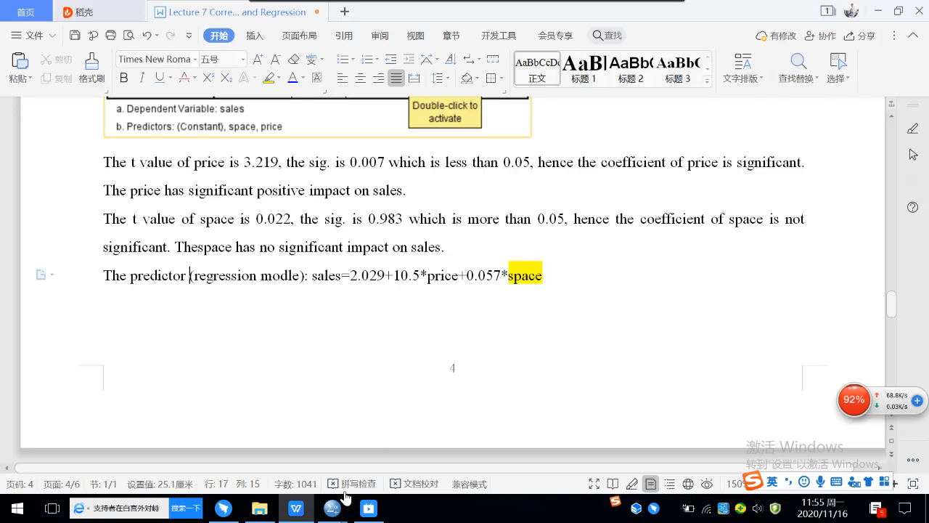
- Switch to the case 2.sav Data Editor in SPSS and open the Linear Regression dialog
{"action": "mouse_move", "coordinate": [335, 512]}
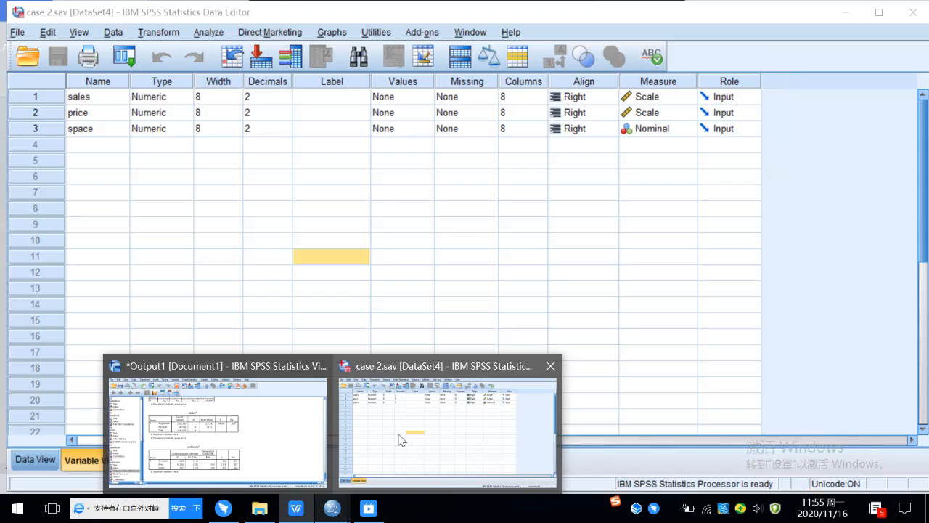
{"action": "left_click", "coordinate": [392, 387]}
{"action": "left_click", "coordinate": [210, 34]}
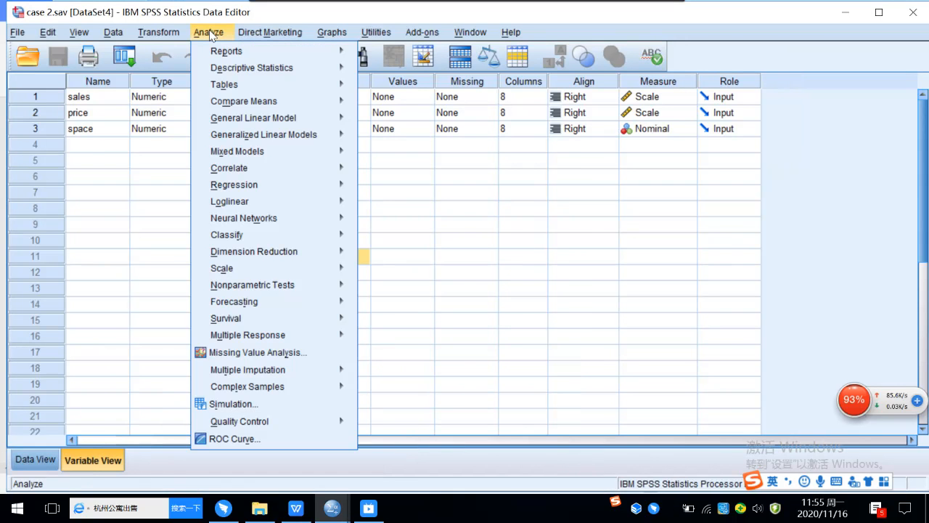
{"action": "mouse_move", "coordinate": [246, 187]}
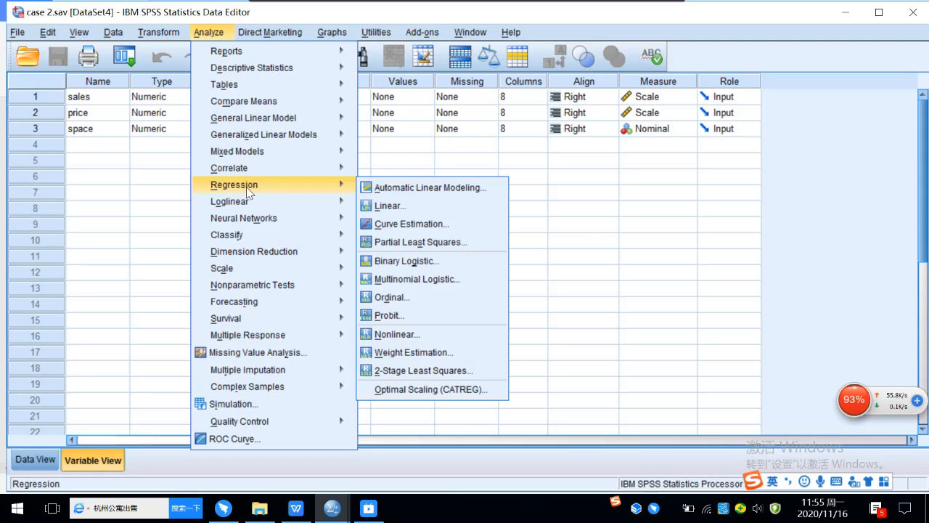
{"action": "left_click", "coordinate": [407, 210]}
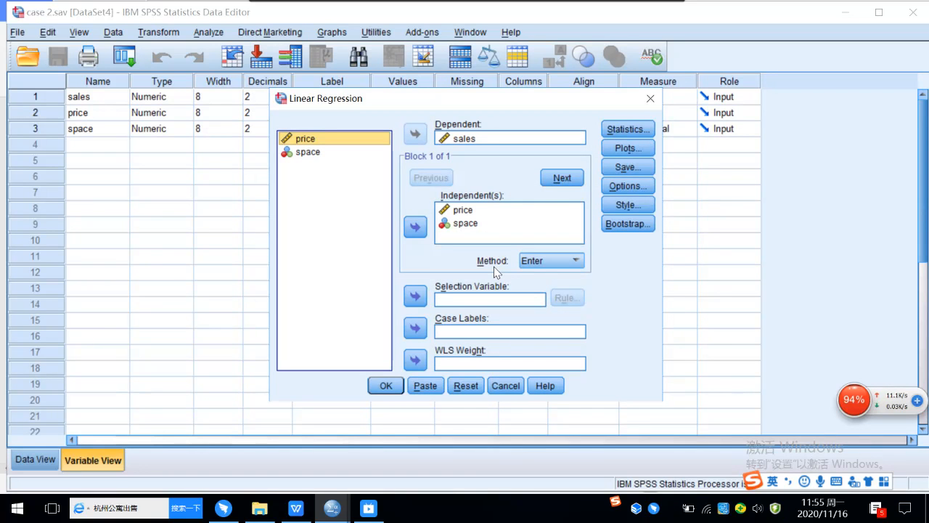
{"action": "left_click", "coordinate": [557, 260]}
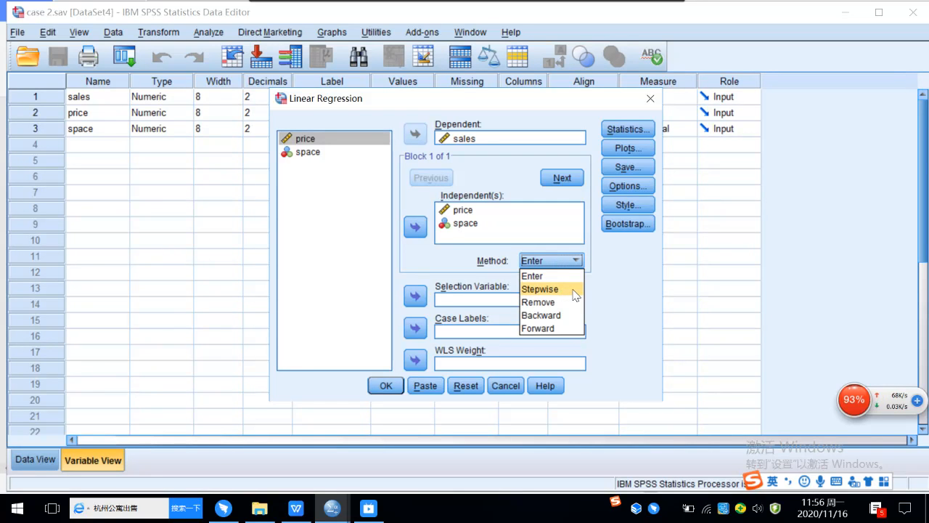
{"action": "key", "text": "ctrl+alt+a"}
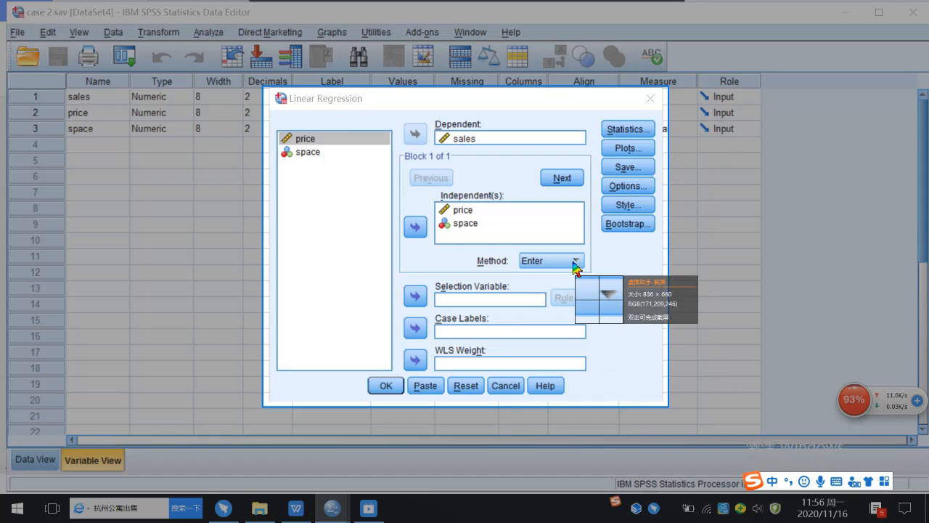
{"action": "left_click", "coordinate": [573, 262]}
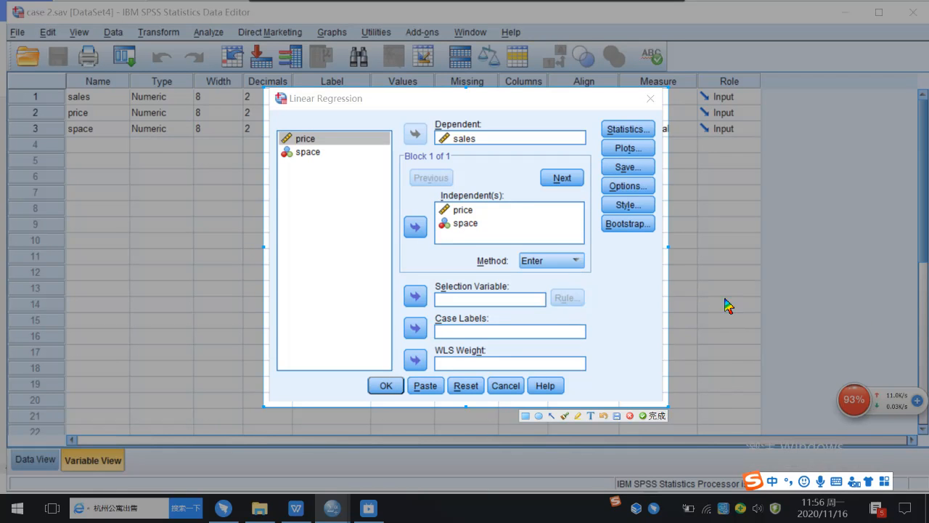
{"action": "key", "text": "Escape"}
- Set the regression method to Stepwise and copy a screenshot of the Linear Regression dialog to the clipboard
{"action": "left_click", "coordinate": [578, 261]}
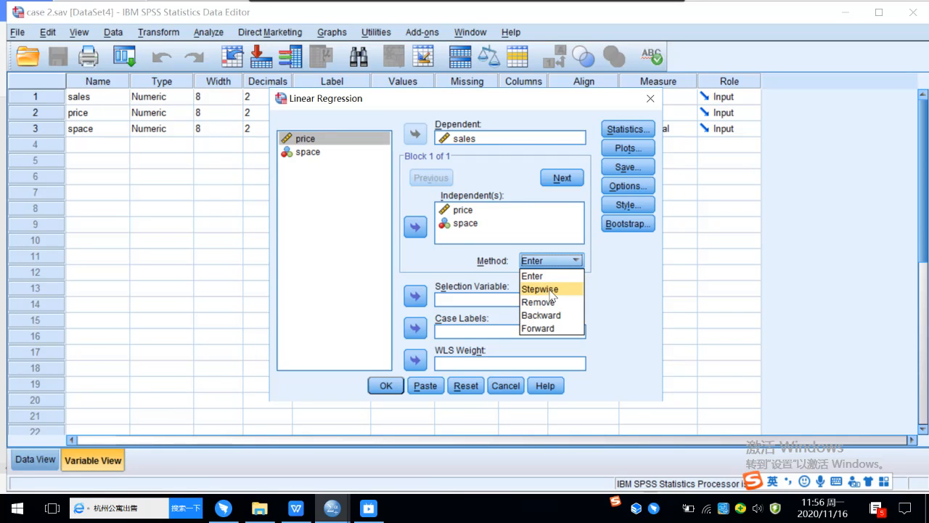
{"action": "left_click", "coordinate": [551, 290]}
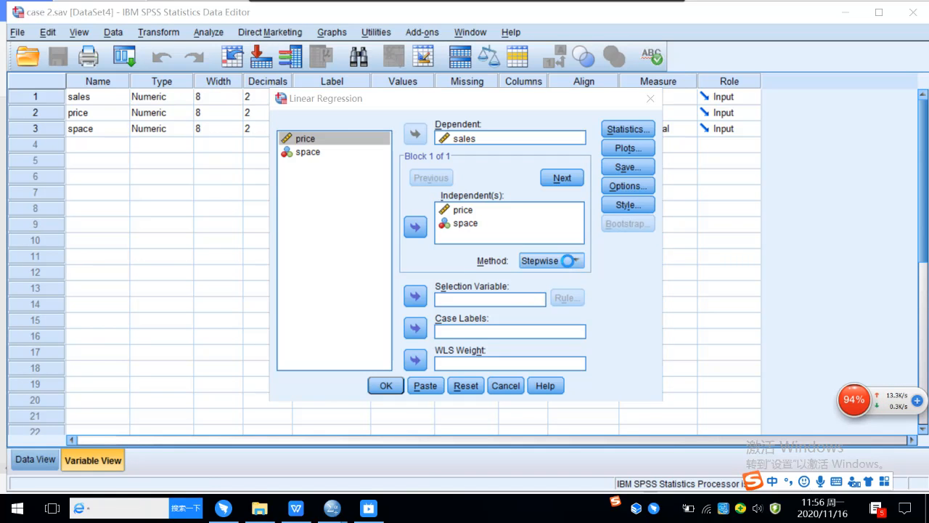
{"action": "key", "text": "ctrl+alt+a"}
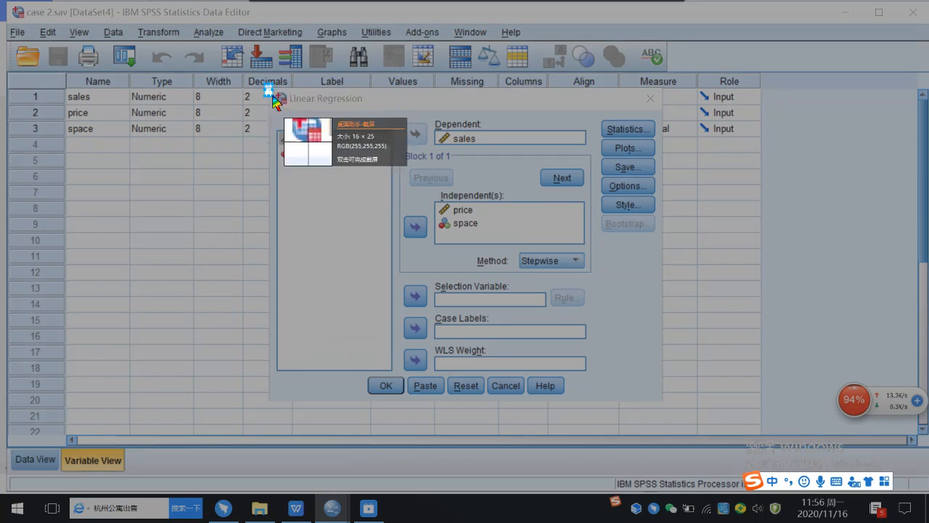
{"action": "left_click_drag", "start_coordinate": [264, 86], "coordinate": [663, 398]}
{"action": "left_click", "coordinate": [648, 406]}
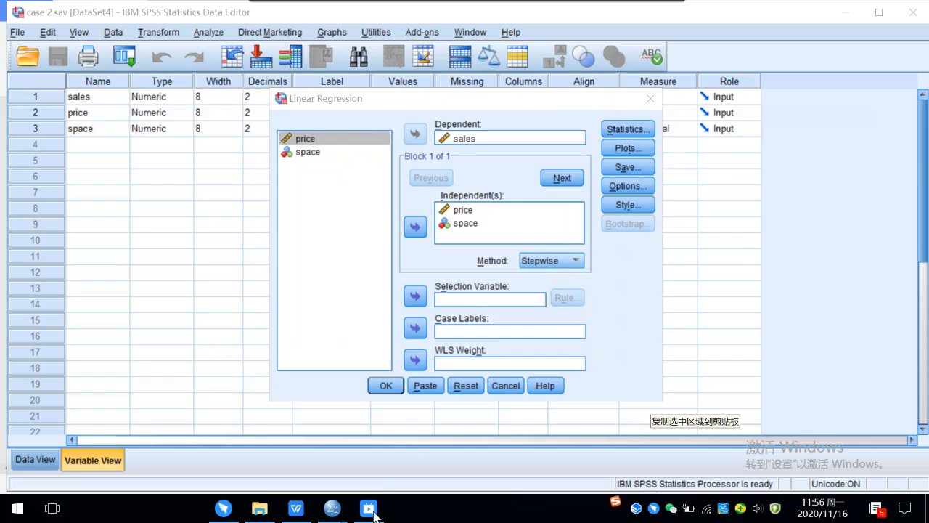
- Switch to DingTalk, send the copied dialog screenshot to the SPSS statistics 2020 group chat, and minimize the chat window
{"action": "left_click", "coordinate": [225, 508]}
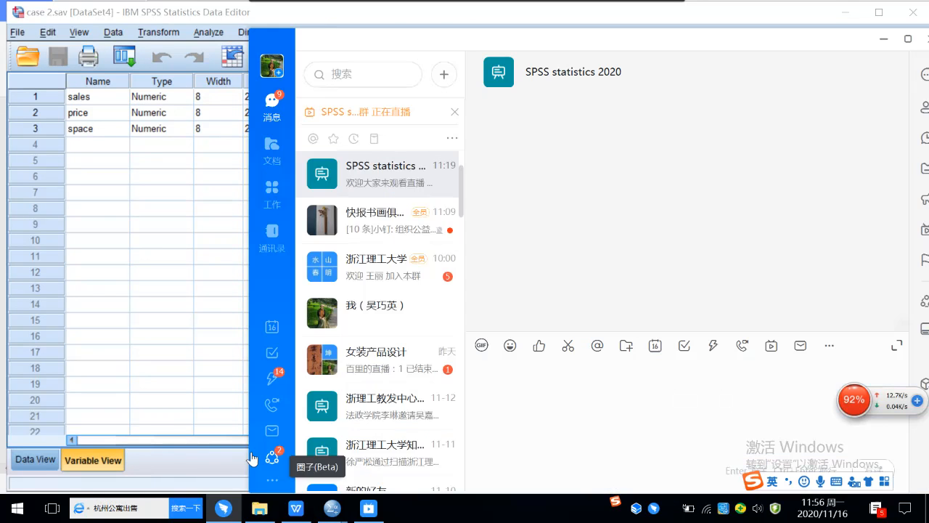
{"action": "right_click", "coordinate": [491, 397]}
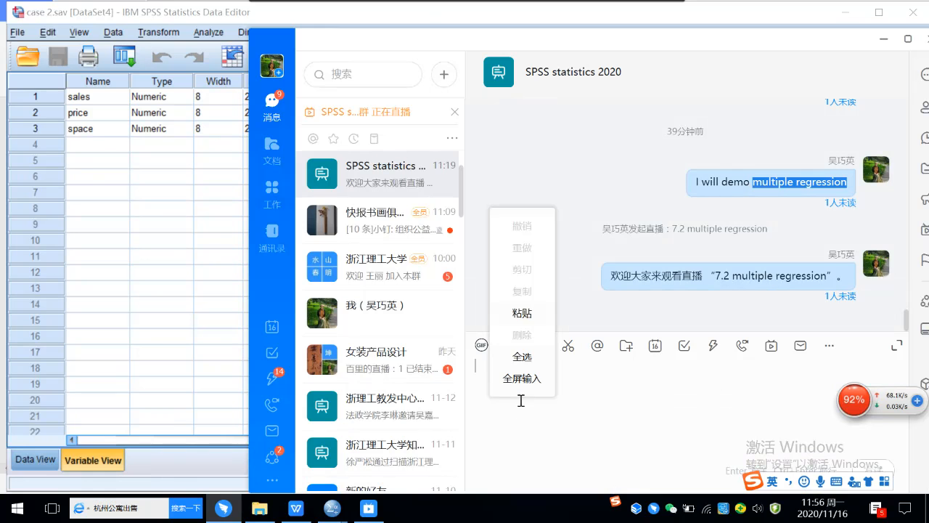
{"action": "left_click", "coordinate": [532, 323]}
{"action": "left_click", "coordinate": [884, 470]}
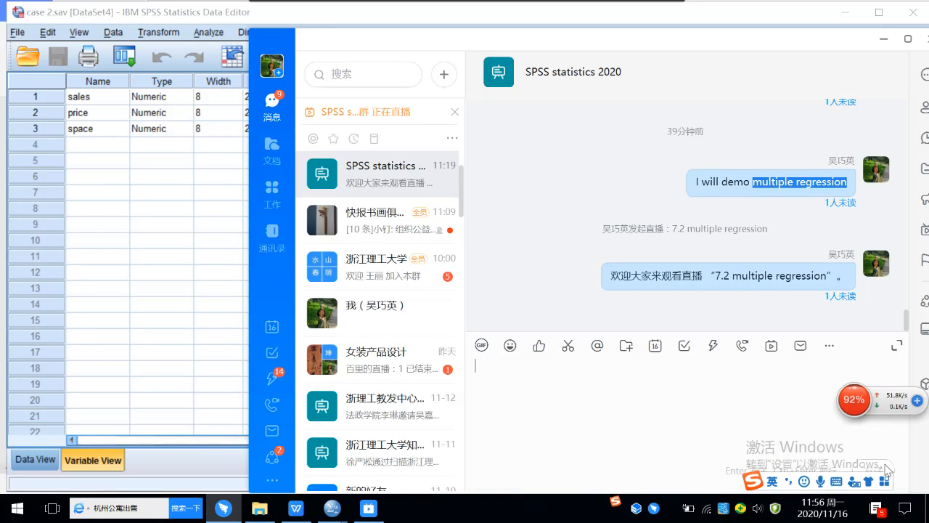
{"action": "left_click", "coordinate": [890, 43]}
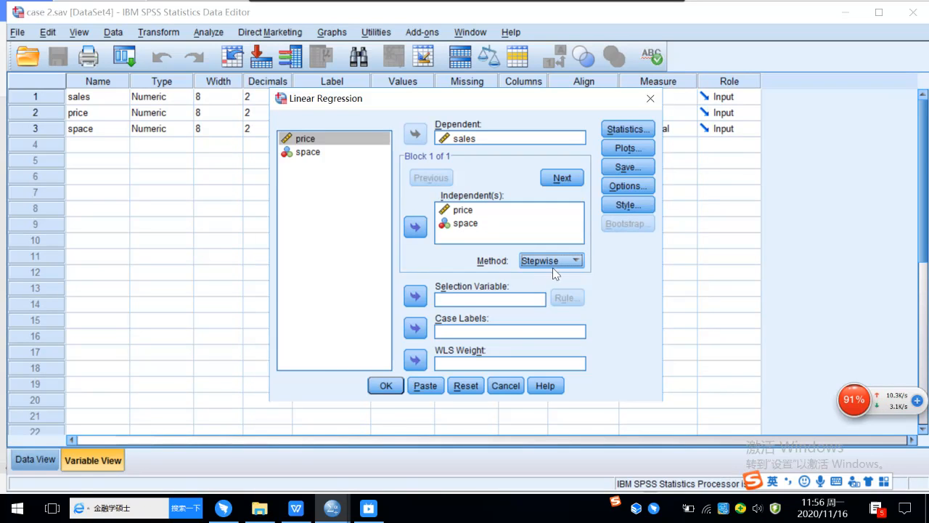
- Run the stepwise linear regression of sales on price and space and review its output tables in the Viewer
{"action": "left_click", "coordinate": [386, 385]}
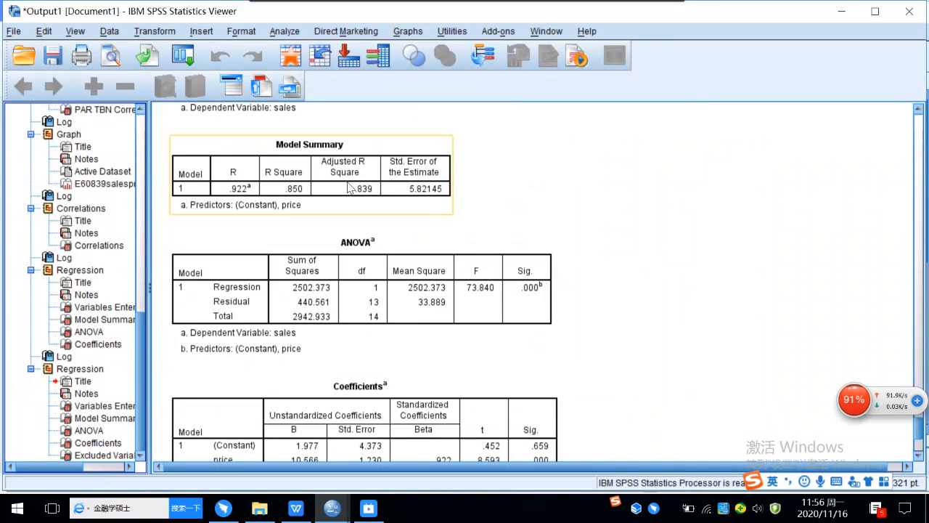
{"action": "scroll", "coordinate": [280, 183], "scroll_direction": "down", "scroll_amount": 1}
{"action": "scroll", "coordinate": [474, 205], "scroll_direction": "up", "scroll_amount": 1}
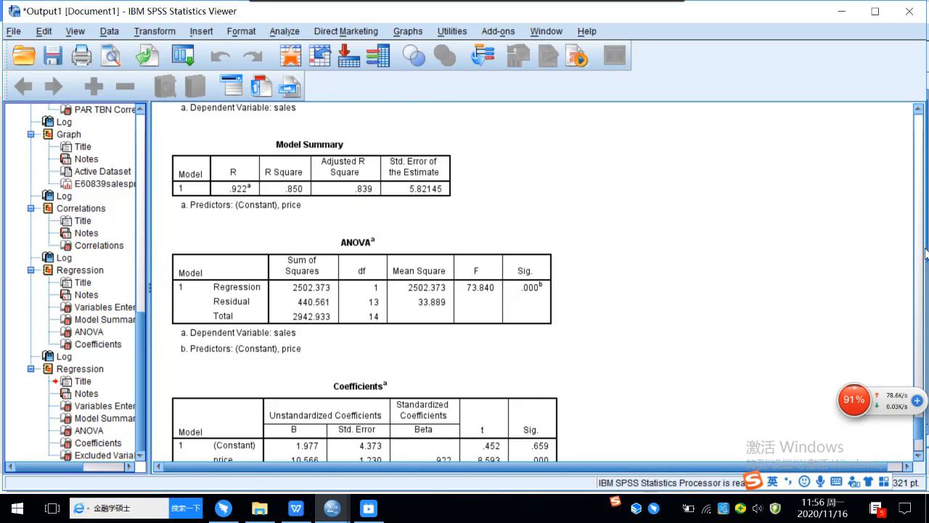
{"action": "scroll", "coordinate": [922, 247], "scroll_direction": "up", "scroll_amount": 20}
{"action": "scroll", "coordinate": [798, 234], "scroll_direction": "down", "scroll_amount": 3}
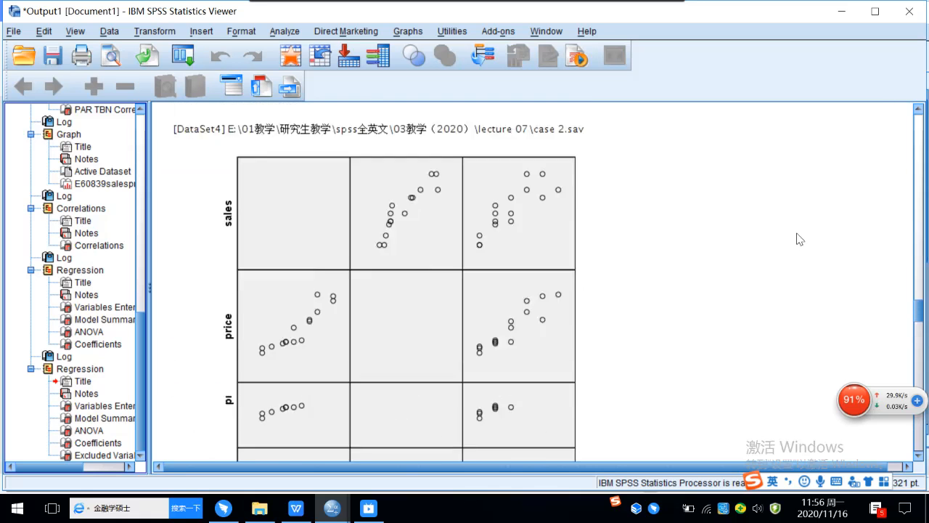
{"action": "left_click_drag", "start_coordinate": [918, 326], "coordinate": [912, 440]}
{"action": "scroll", "coordinate": [776, 310], "scroll_direction": "up", "scroll_amount": 1}
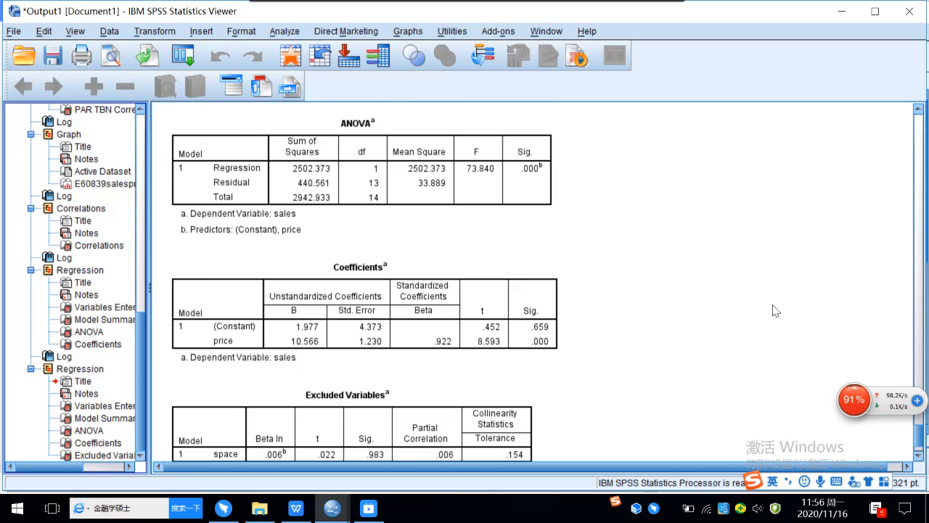
- Copy a screenshot of the stepwise regression's Model Summary table to the clipboard
{"action": "scroll", "coordinate": [776, 310], "scroll_direction": "up", "scroll_amount": 1}
{"action": "scroll", "coordinate": [776, 311], "scroll_direction": "up", "scroll_amount": 1}
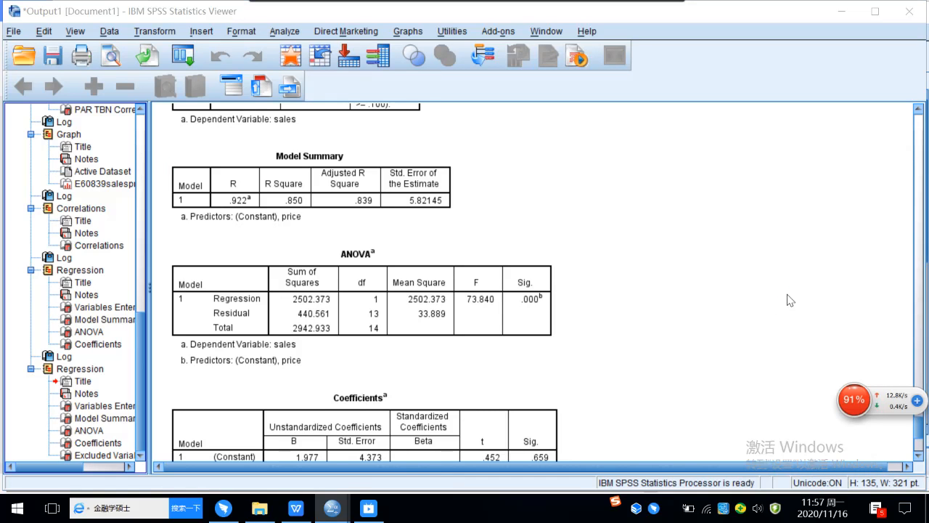
{"action": "left_click_drag", "start_coordinate": [160, 136], "coordinate": [469, 233]}
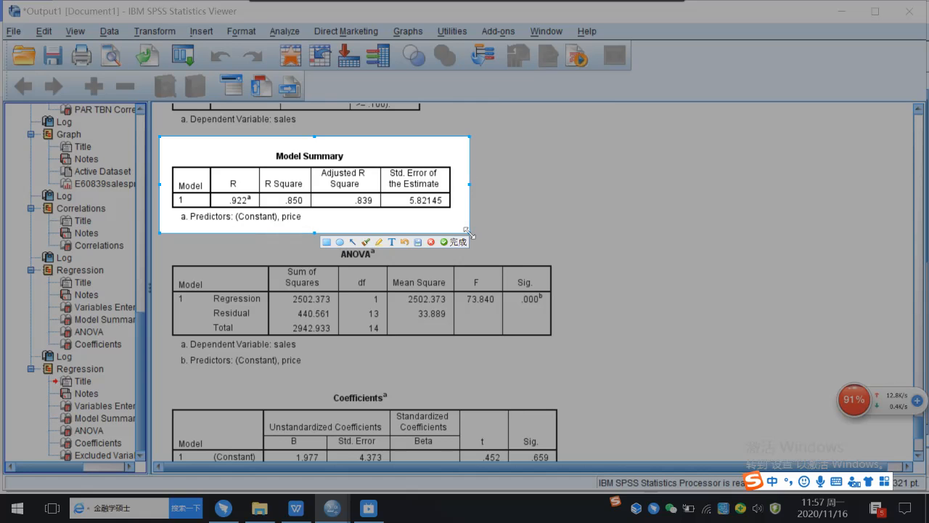
{"action": "left_click", "coordinate": [457, 242]}
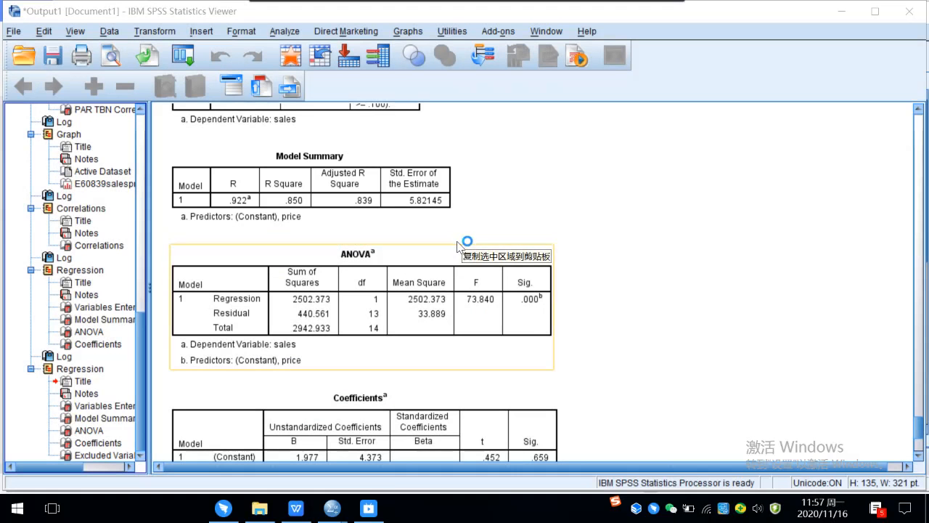
- Switch to the Lecture 7 document in WPS and enter "Next use stepwise" on the empty line above Practice 2
{"action": "left_click", "coordinate": [295, 509]}
{"action": "scroll", "coordinate": [388, 299], "scroll_direction": "up", "scroll_amount": 2}
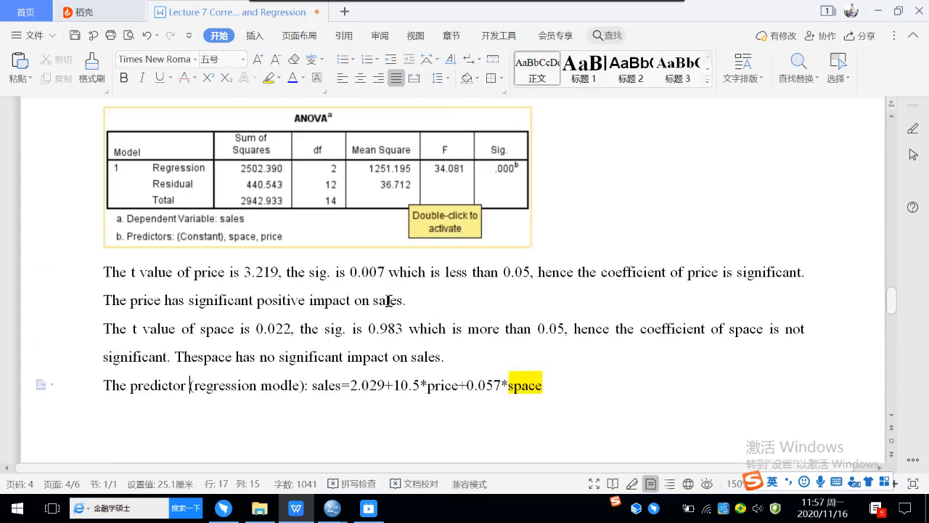
{"action": "scroll", "coordinate": [389, 300], "scroll_direction": "up", "scroll_amount": 2}
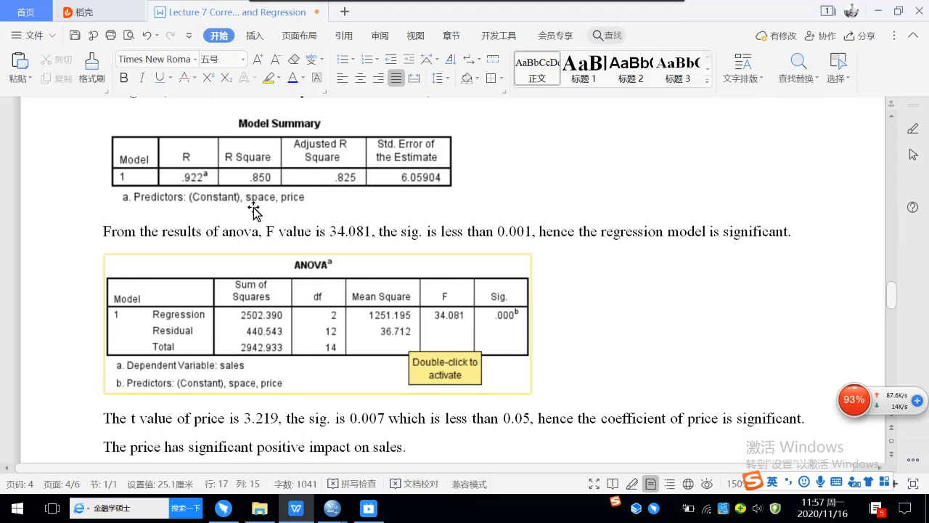
{"action": "scroll", "coordinate": [276, 218], "scroll_direction": "down", "scroll_amount": 10}
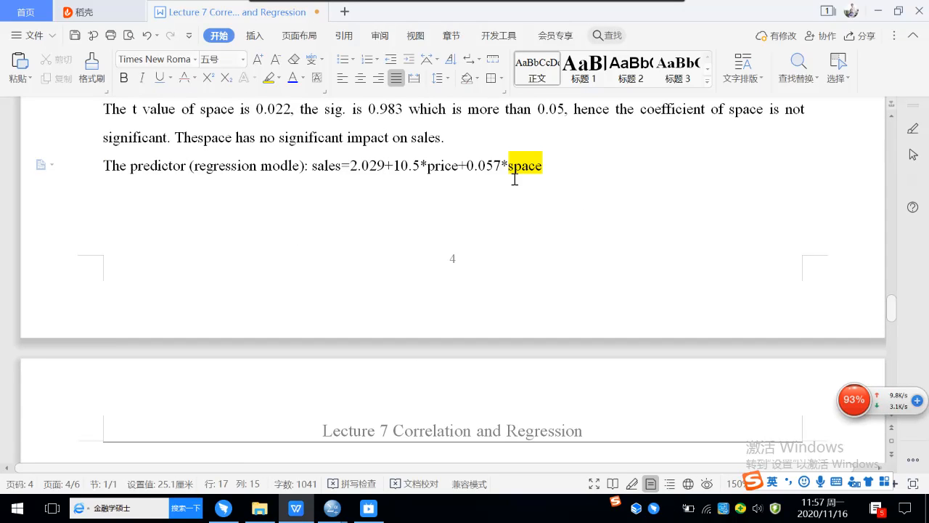
{"action": "scroll", "coordinate": [513, 180], "scroll_direction": "down", "scroll_amount": 10}
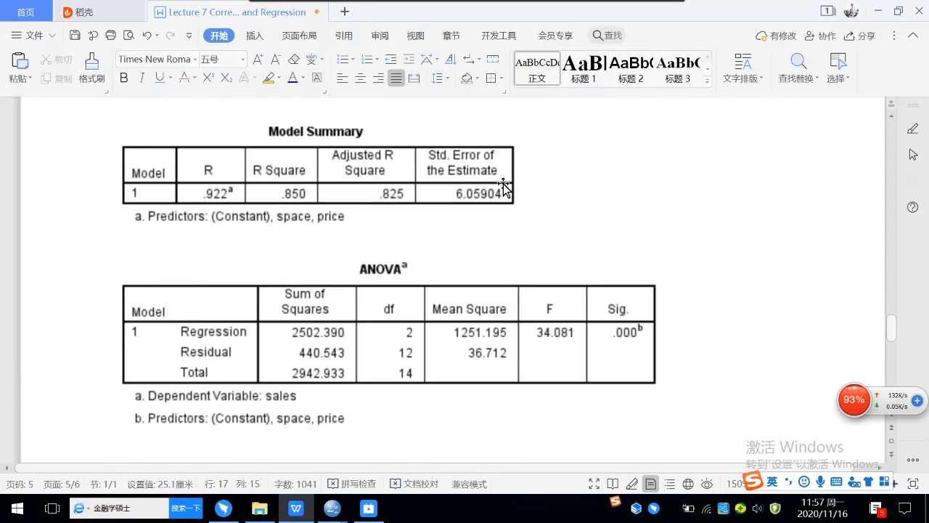
{"action": "left_click", "coordinate": [493, 242]}
{"action": "scroll", "coordinate": [494, 242], "scroll_direction": "down", "scroll_amount": 10}
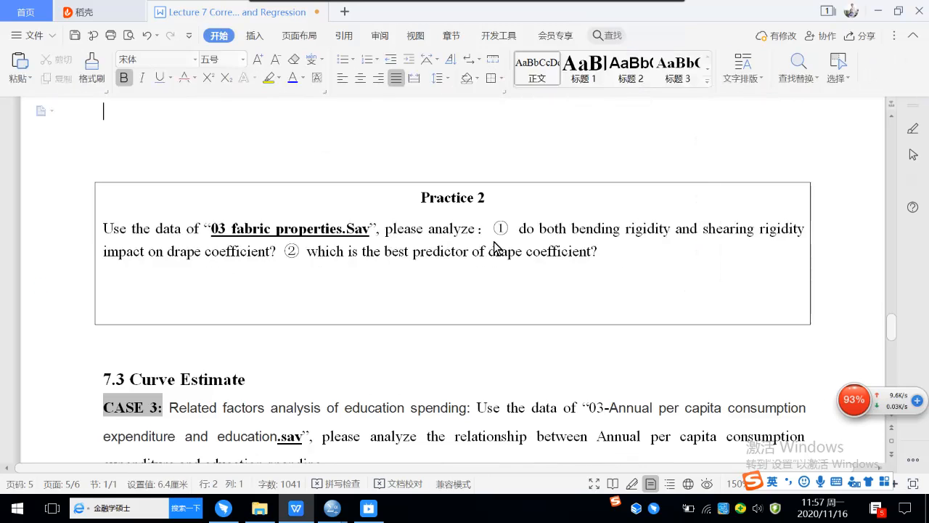
{"action": "scroll", "coordinate": [494, 241], "scroll_direction": "up", "scroll_amount": 2}
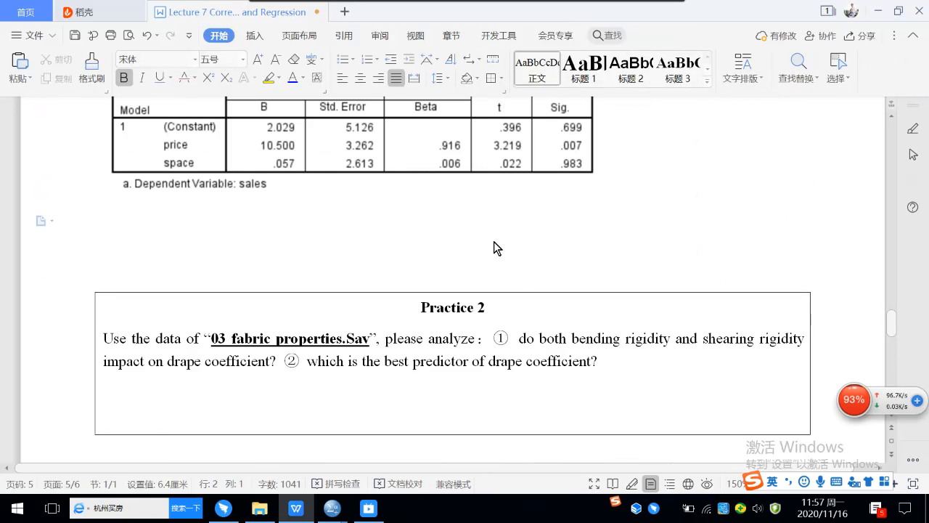
{"action": "type", "text": "next u"}
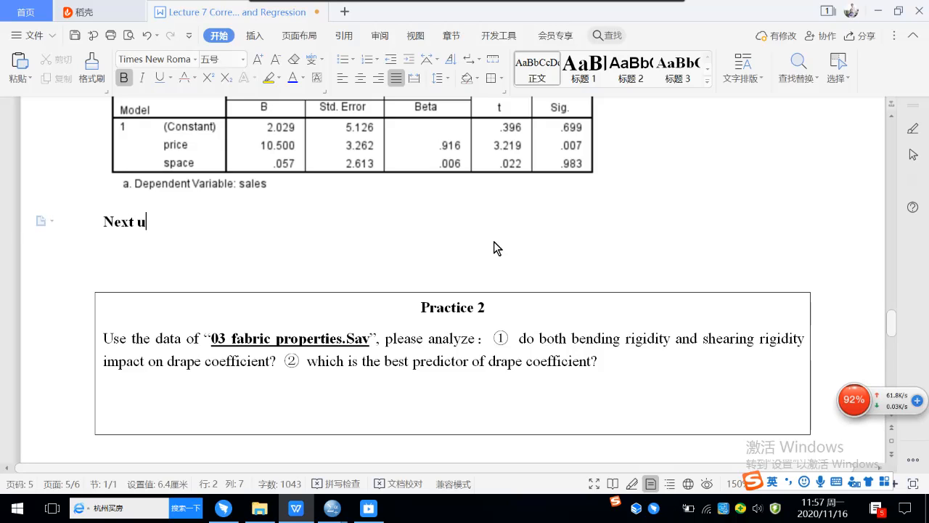
{"action": "type", "text": "se "}
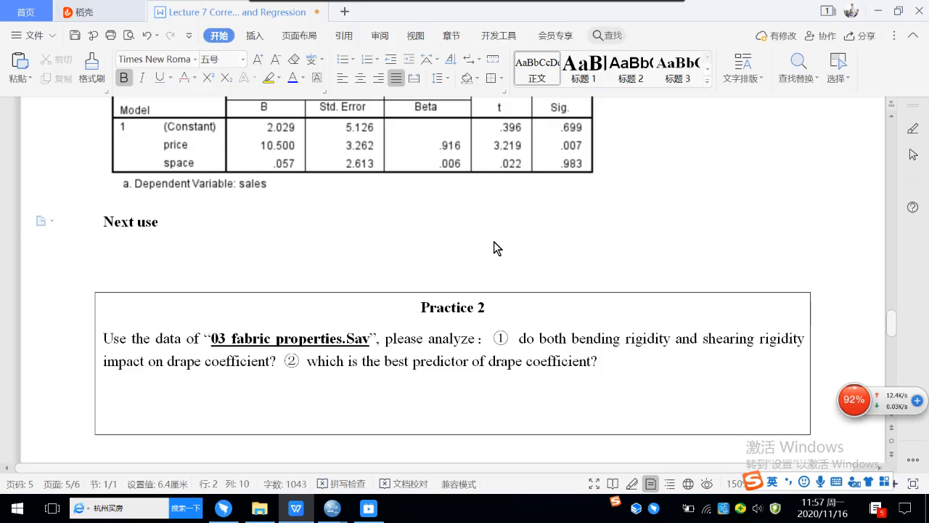
{"action": "type", "text": "stepwi"}
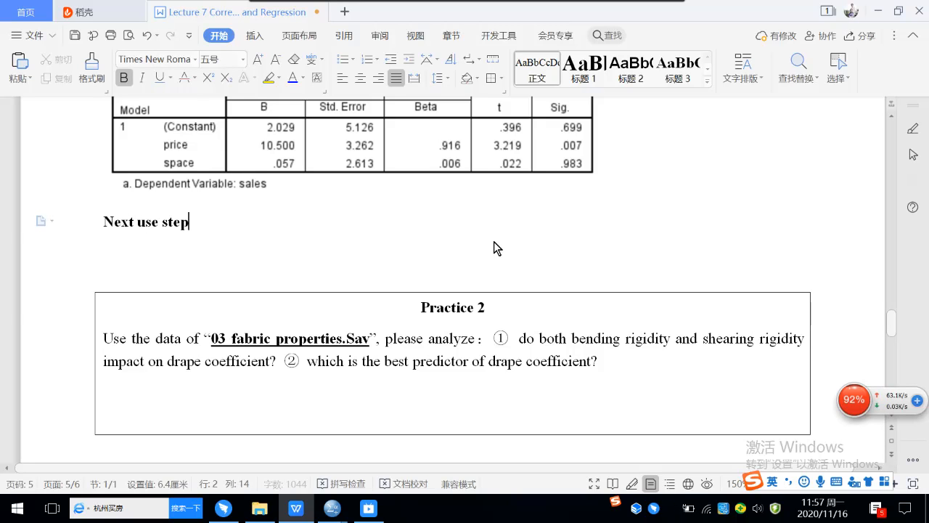
{"action": "type", "text": "se"}
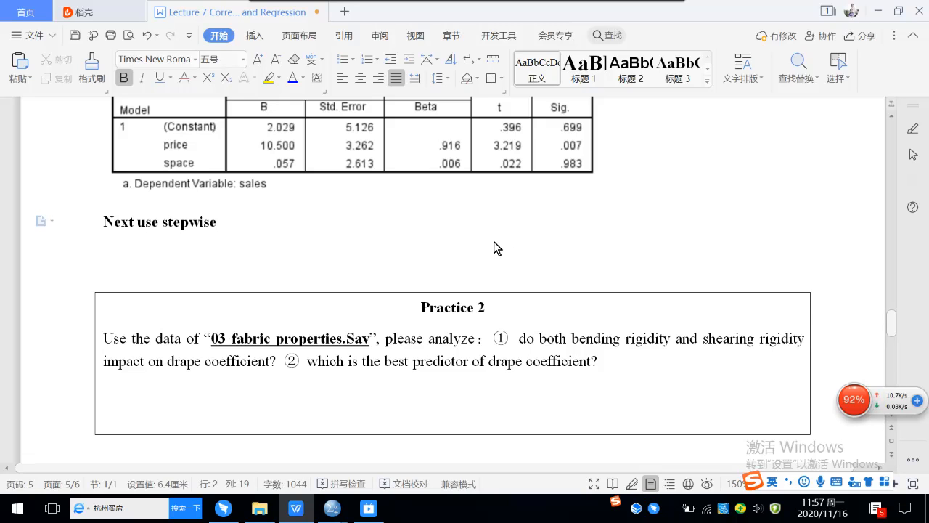
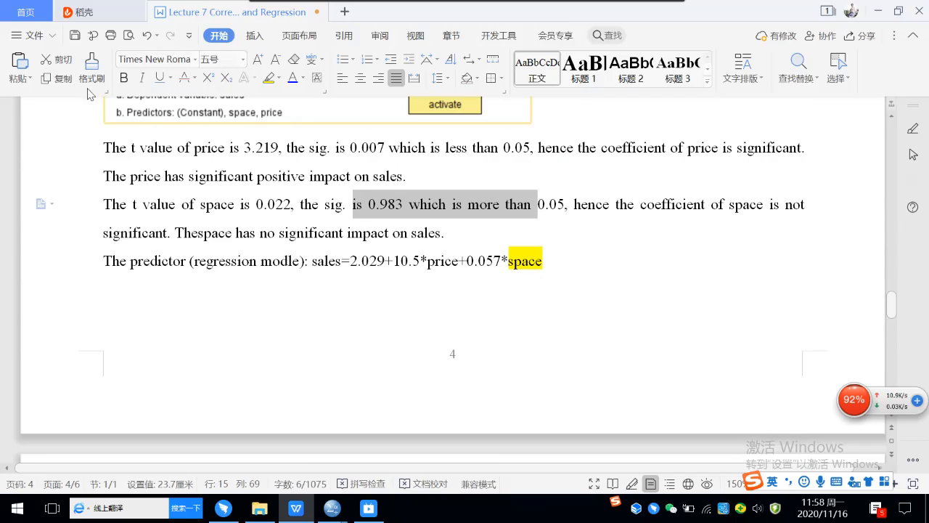
- Copy the space t-value paragraph's formatting onto the "R is 0.922" sentence under the stepwise heading with Format Painter
{"action": "left_click", "coordinate": [92, 65]}
{"action": "scroll", "coordinate": [206, 180], "scroll_direction": "down", "scroll_amount": 5}
{"action": "scroll", "coordinate": [207, 181], "scroll_direction": "down", "scroll_amount": 3}
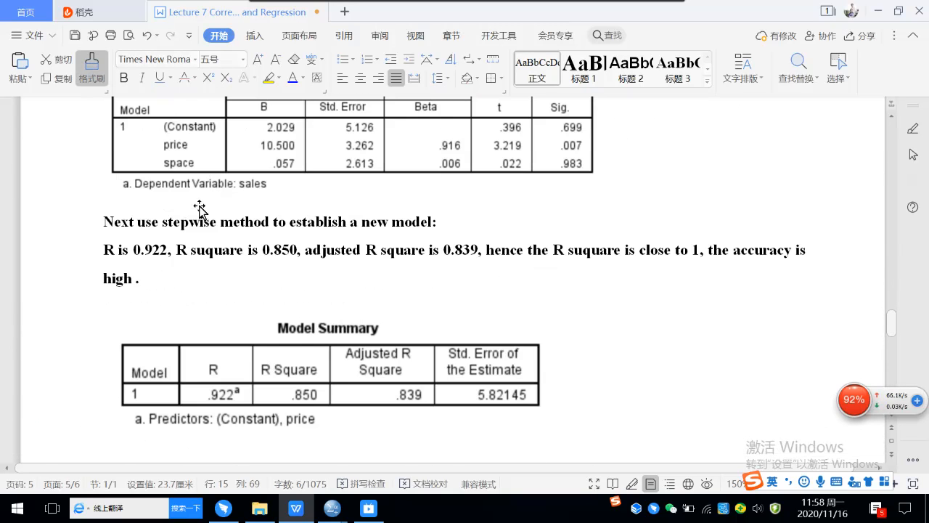
{"action": "left_click_drag", "start_coordinate": [95, 250], "coordinate": [151, 278]}
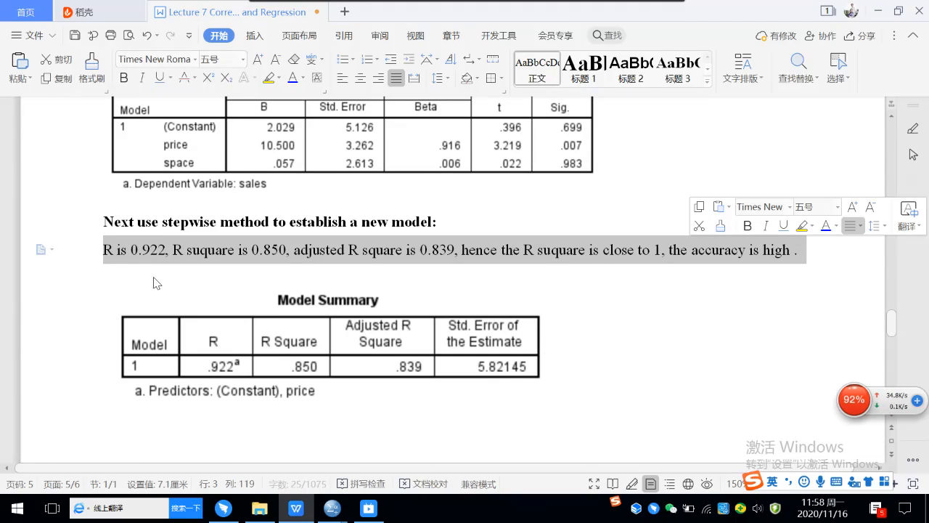
{"action": "left_click", "coordinate": [579, 251]}
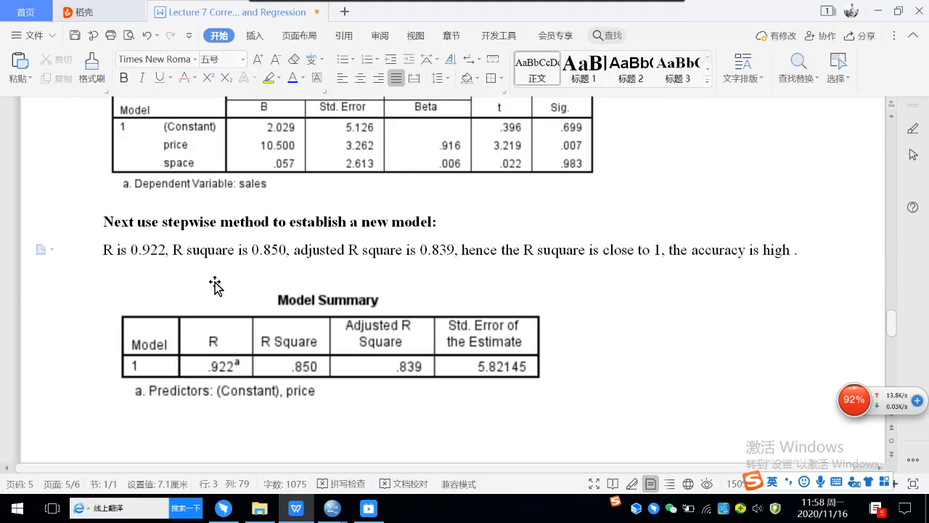
- Add an empty line below the stepwise Model Summary picture, above Practice 2
{"action": "scroll", "coordinate": [218, 287], "scroll_direction": "down", "scroll_amount": 3}
{"action": "left_click", "coordinate": [148, 309]}
{"action": "left_click", "coordinate": [596, 275]}
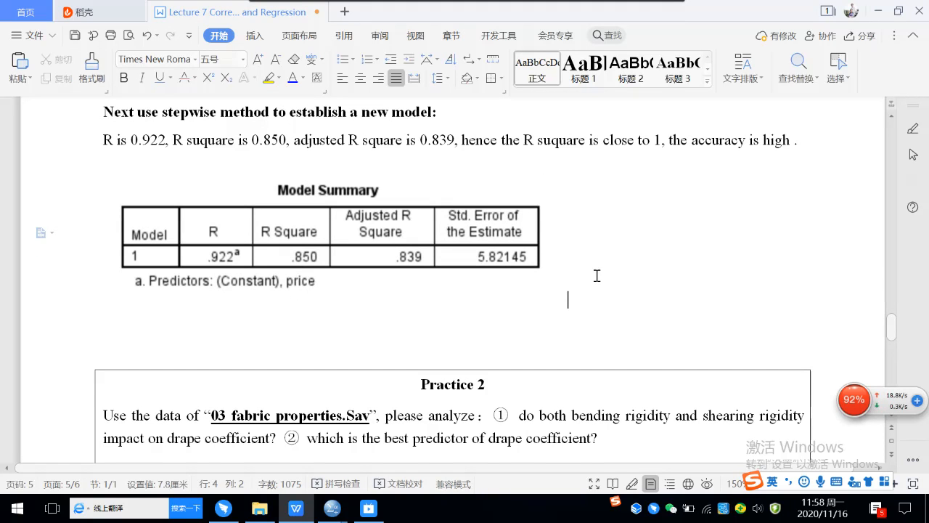
{"action": "key", "text": "Return"}
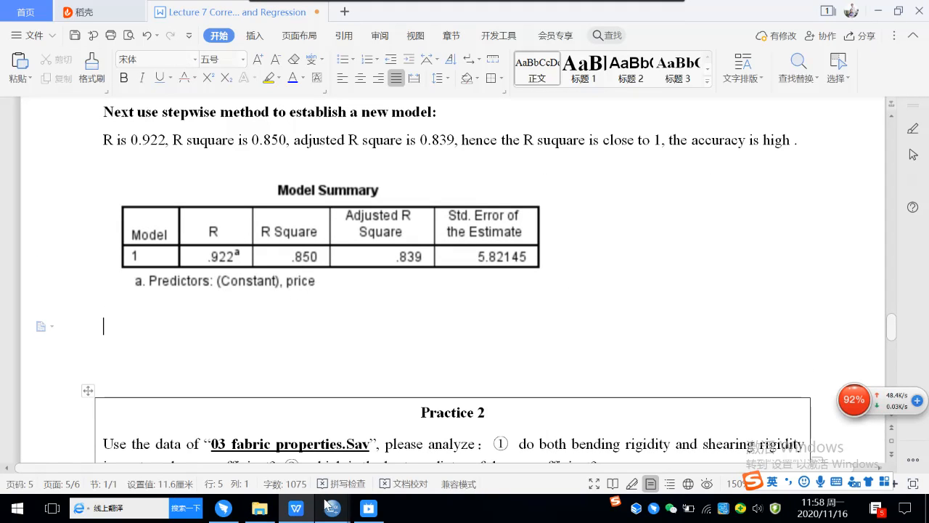
- Switch to the SPSS Viewer output and copy a screenshot of the stepwise regression's ANOVA table to the clipboard
{"action": "left_click", "coordinate": [278, 438]}
{"action": "left_click", "coordinate": [355, 271]}
{"action": "left_click", "coordinate": [680, 436]}
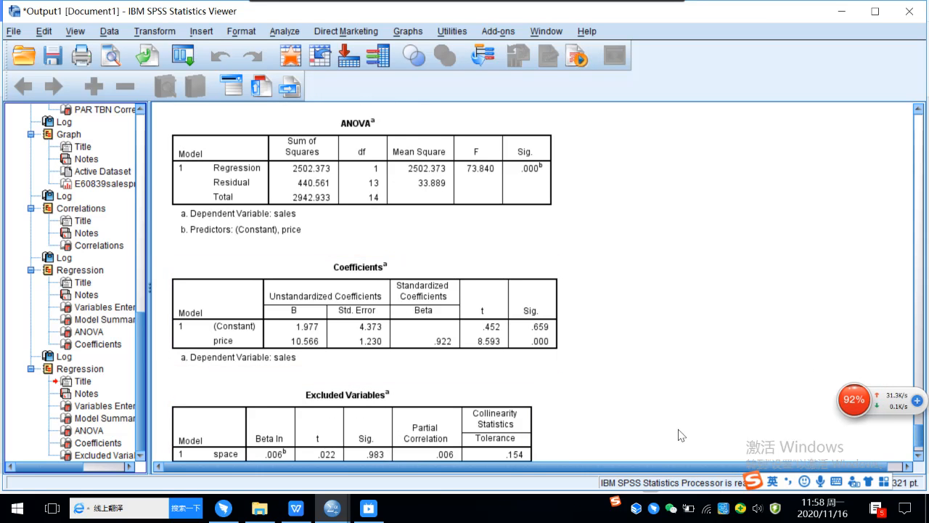
{"action": "key", "text": "ctrl+alt+a"}
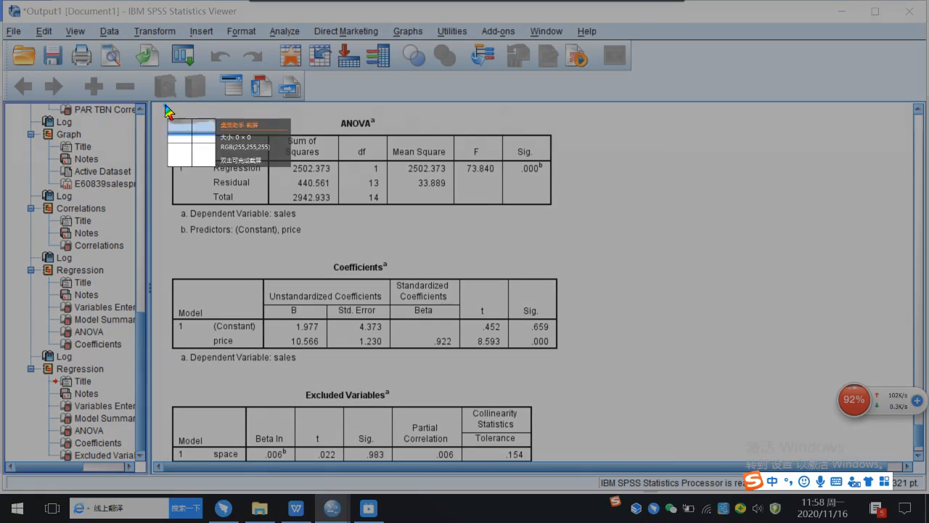
{"action": "left_click_drag", "start_coordinate": [165, 105], "coordinate": [559, 245]}
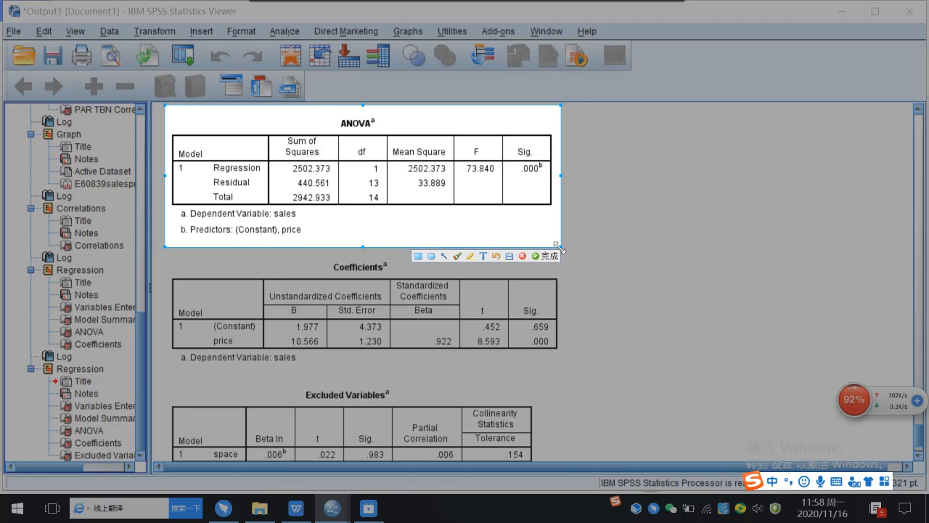
{"action": "left_click", "coordinate": [546, 255]}
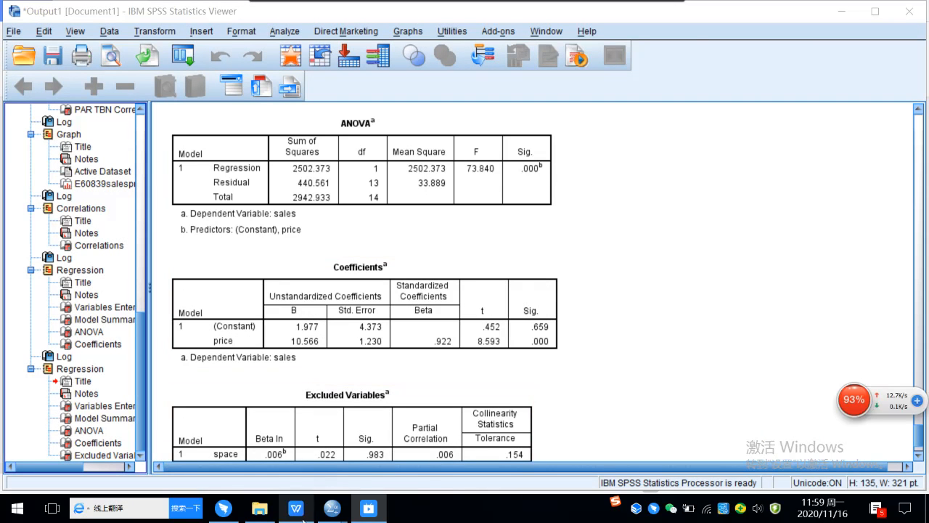
- Return to the WPS document, paste the ANOVA table picture below the Model Summary, and scale it down
{"action": "mouse_move", "coordinate": [223, 516]}
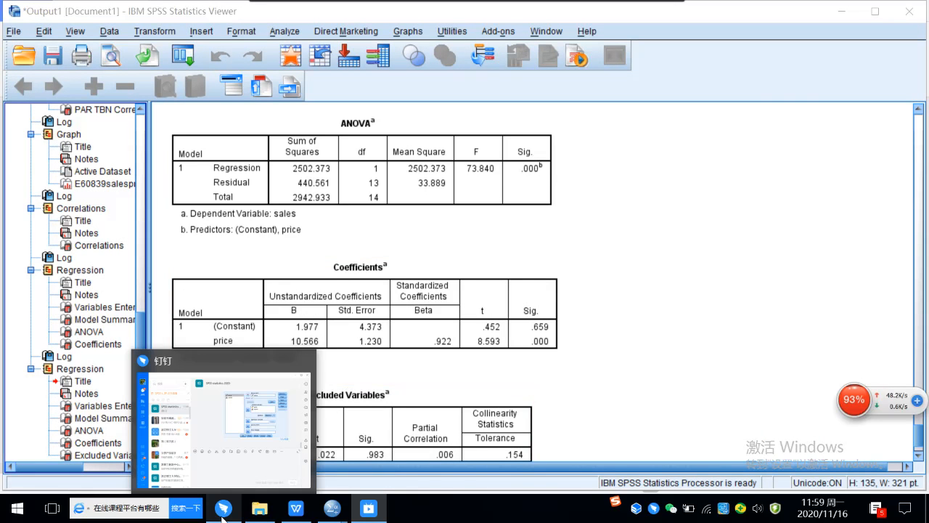
{"action": "left_click", "coordinate": [290, 513]}
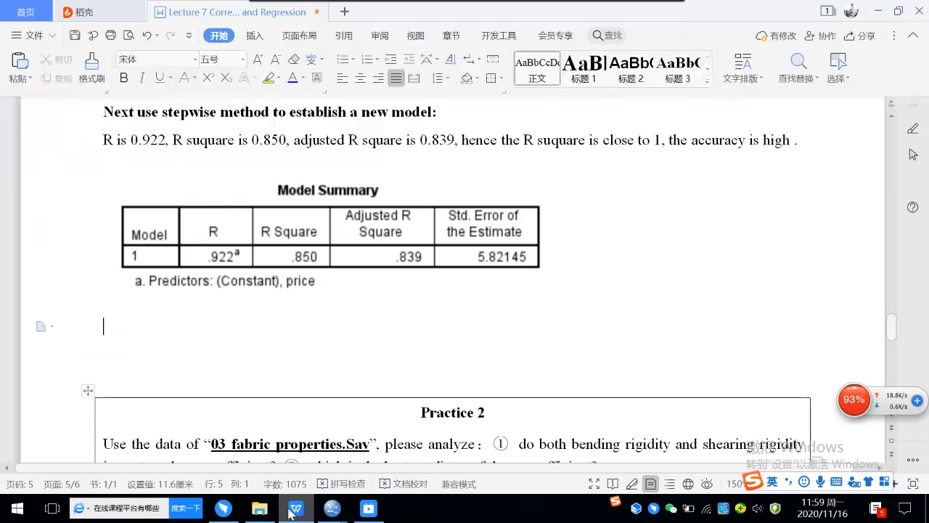
{"action": "key", "text": "ctrl+v"}
{"action": "left_click", "coordinate": [391, 315]}
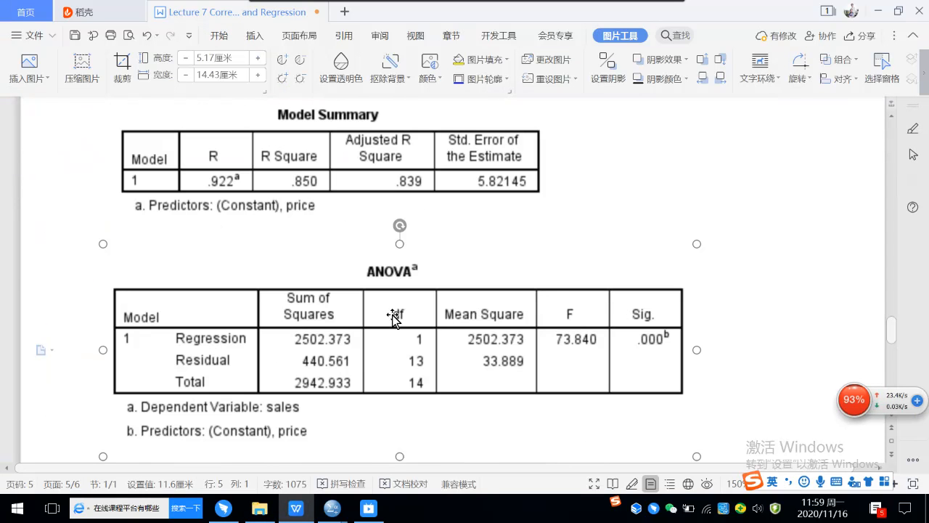
{"action": "left_click_drag", "start_coordinate": [697, 242], "coordinate": [574, 274]}
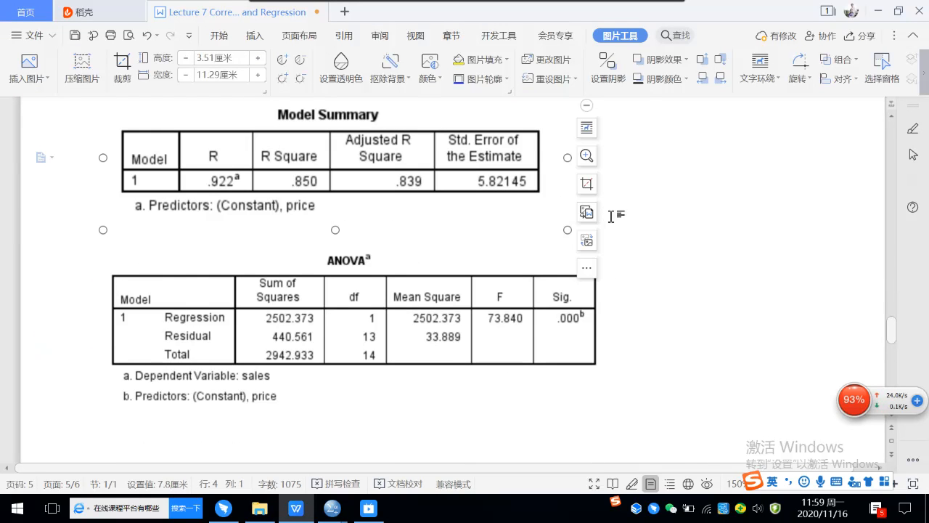
- Add an empty line above the stepwise ANOVA picture and copy the first model's "From the results of anova" sentence
{"action": "left_click", "coordinate": [634, 220]}
{"action": "key", "text": "Return"}
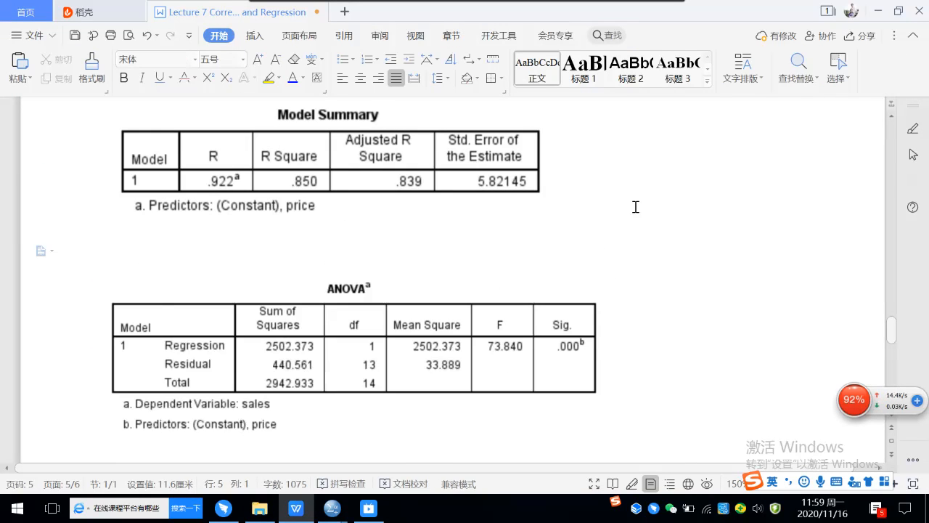
{"action": "scroll", "coordinate": [635, 214], "scroll_direction": "up", "scroll_amount": 7}
{"action": "scroll", "coordinate": [635, 207], "scroll_direction": "up", "scroll_amount": 6}
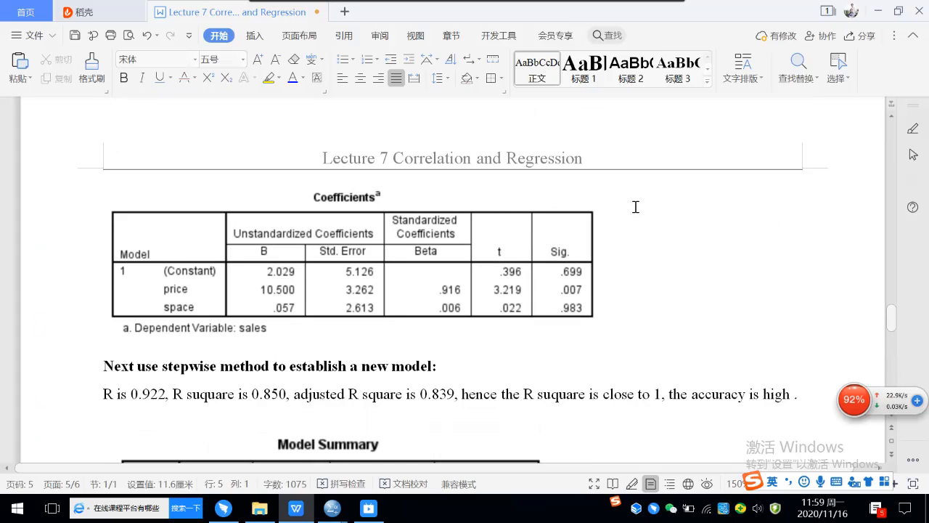
{"action": "scroll", "coordinate": [635, 207], "scroll_direction": "up", "scroll_amount": 1}
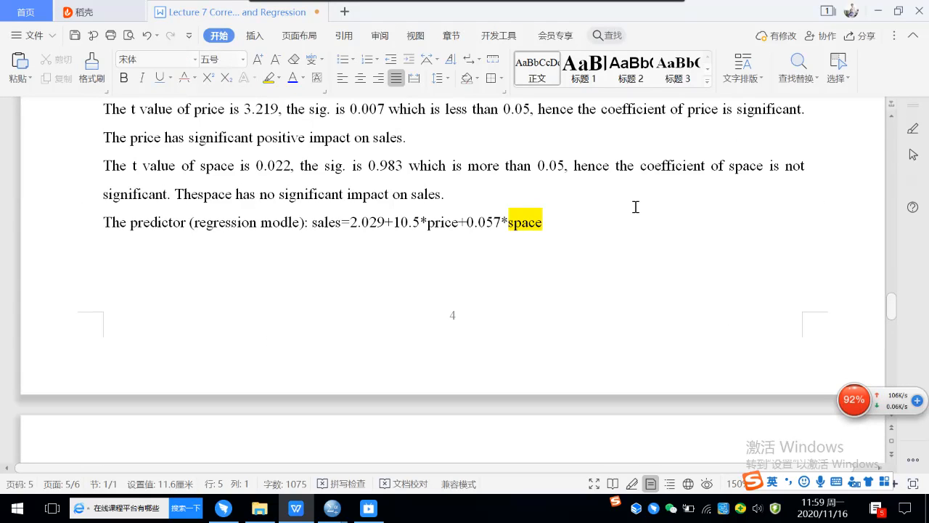
{"action": "scroll", "coordinate": [635, 206], "scroll_direction": "up", "scroll_amount": 2}
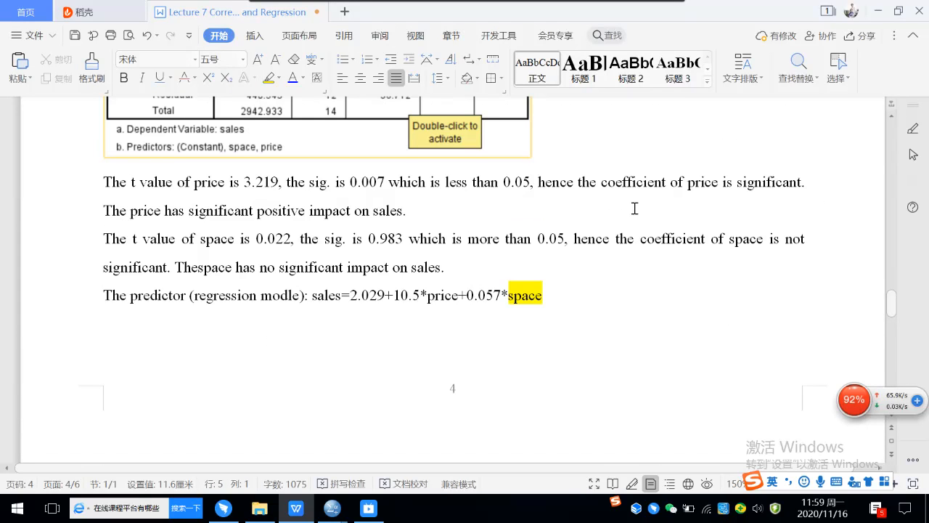
{"action": "scroll", "coordinate": [634, 209], "scroll_direction": "up", "scroll_amount": 7}
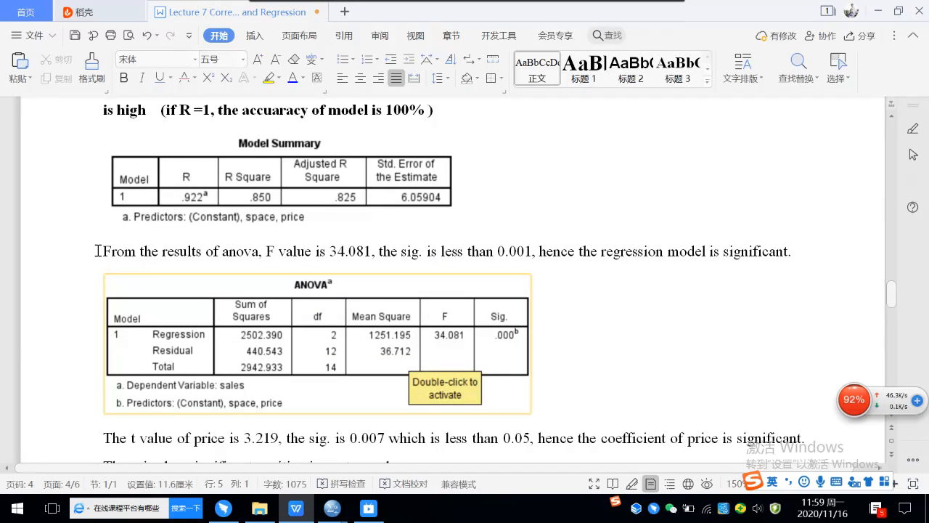
{"action": "left_click_drag", "start_coordinate": [92, 250], "coordinate": [804, 254]}
{"action": "key", "text": "ctrl+c"}
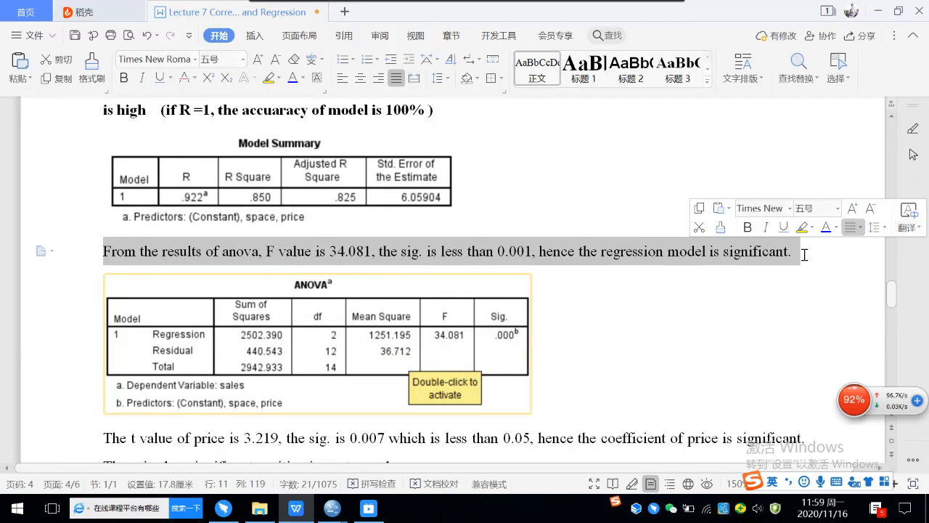
- Paste the ANOVA sentence between the stepwise Model Summary and ANOVA pictures and remove the extra line after it
{"action": "scroll", "coordinate": [664, 292], "scroll_direction": "down", "scroll_amount": 12}
{"action": "scroll", "coordinate": [648, 287], "scroll_direction": "down", "scroll_amount": 6}
{"action": "scroll", "coordinate": [437, 337], "scroll_direction": "down", "scroll_amount": 4}
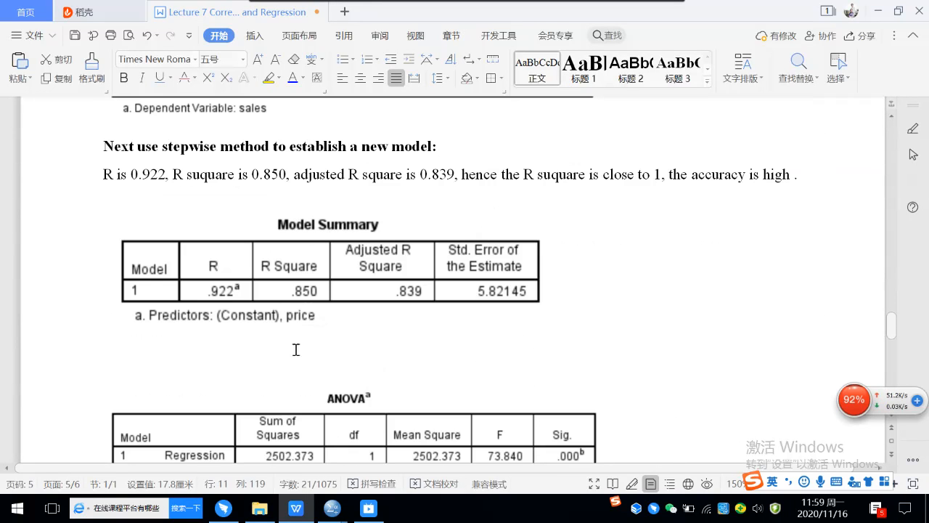
{"action": "left_click", "coordinate": [163, 344]}
{"action": "left_click", "coordinate": [135, 360]}
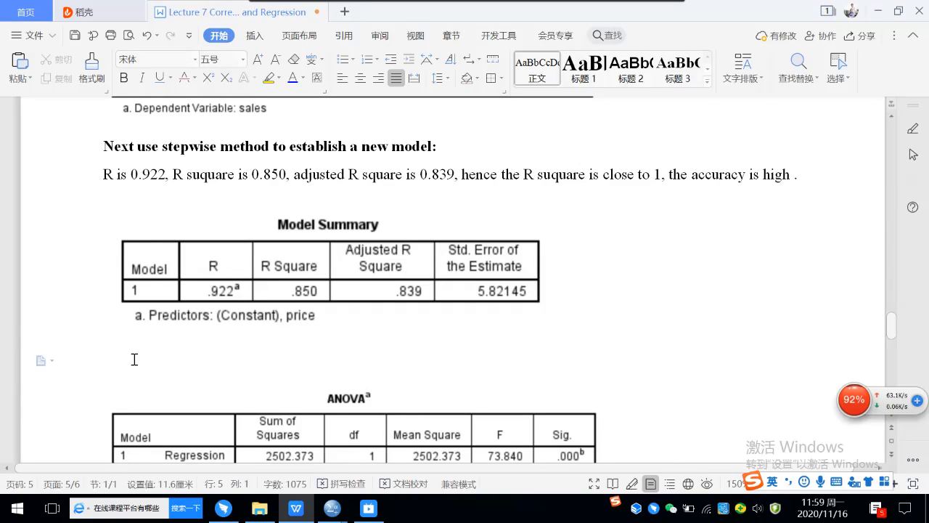
{"action": "key", "text": "ctrl+v"}
{"action": "key", "text": "Delete"}
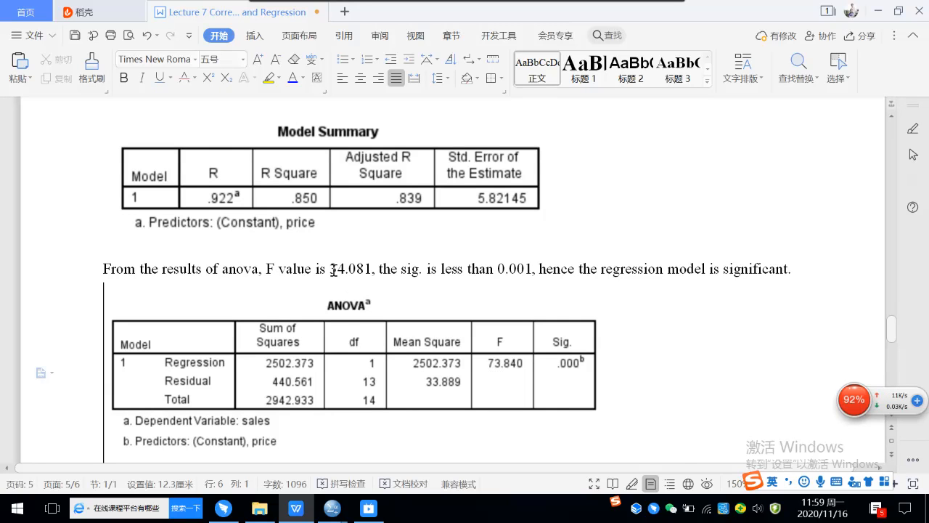
- Change the F value in the pasted stepwise ANOVA sentence to 73.840
{"action": "left_click_drag", "start_coordinate": [330, 270], "coordinate": [344, 274]}
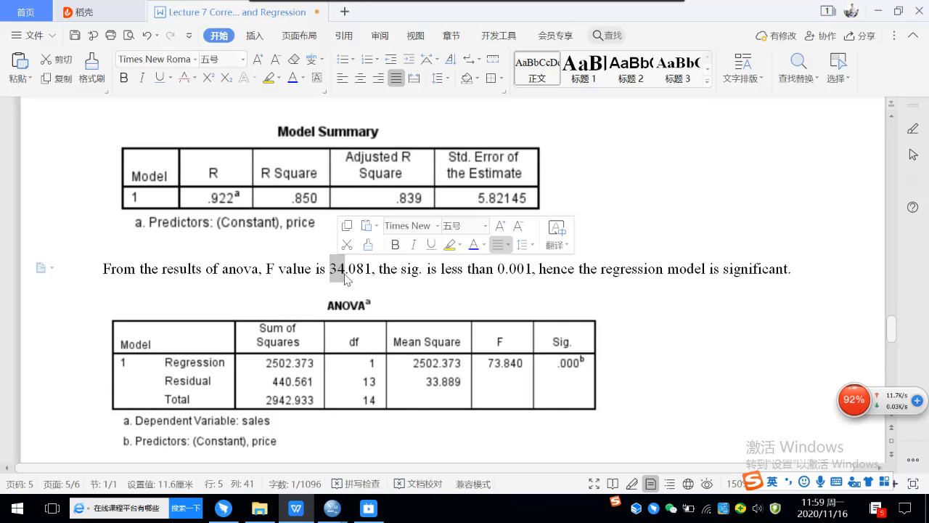
{"action": "type", "text": "73"}
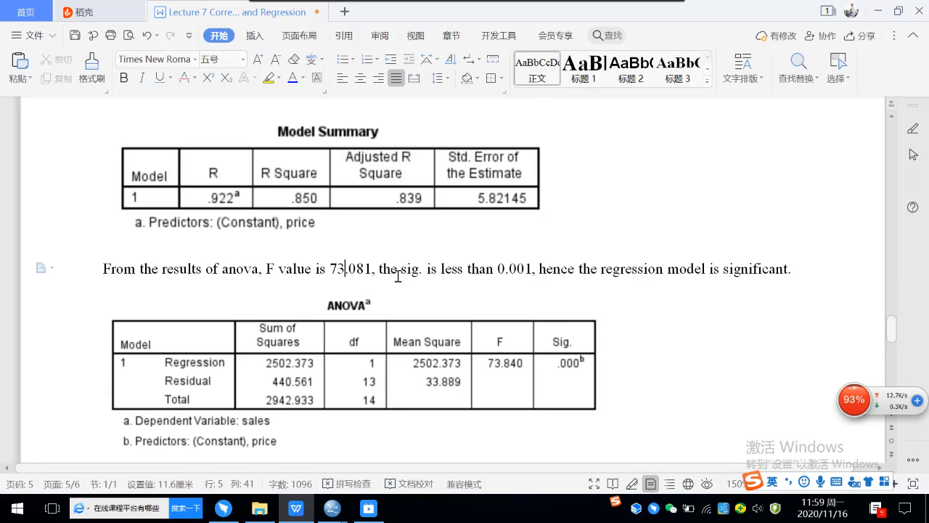
{"action": "left_click_drag", "start_coordinate": [351, 270], "coordinate": [368, 272]}
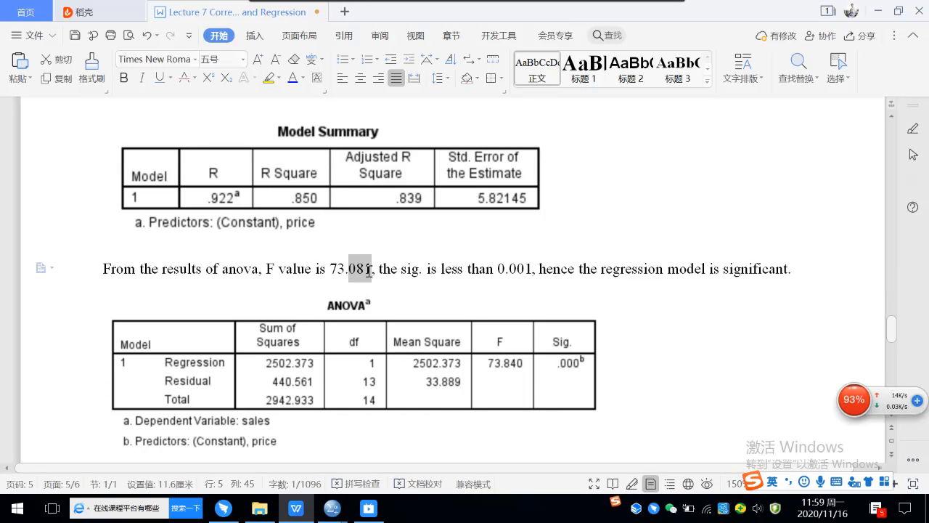
{"action": "type", "text": "840"}
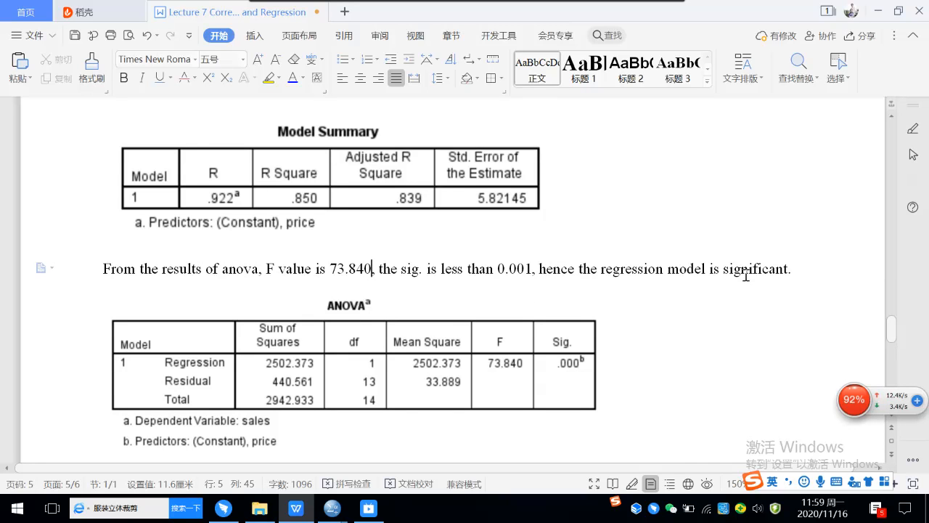
- Switch to the SPSS Viewer output and copy a screenshot of the stepwise Coefficients and Excluded Variables tables to the clipboard
{"action": "scroll", "coordinate": [270, 395], "scroll_direction": "down", "scroll_amount": 2}
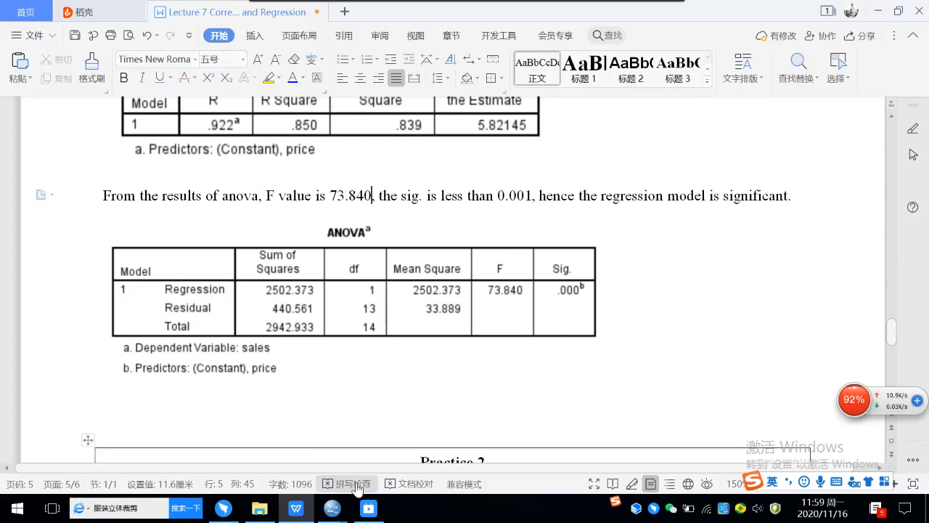
{"action": "mouse_move", "coordinate": [335, 510]}
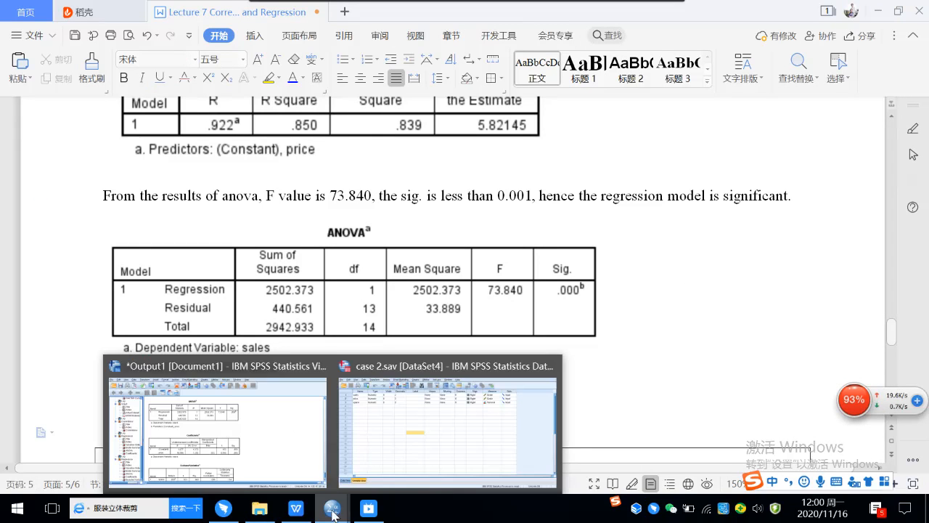
{"action": "left_click", "coordinate": [302, 446]}
{"action": "scroll", "coordinate": [365, 358], "scroll_direction": "down", "scroll_amount": 1}
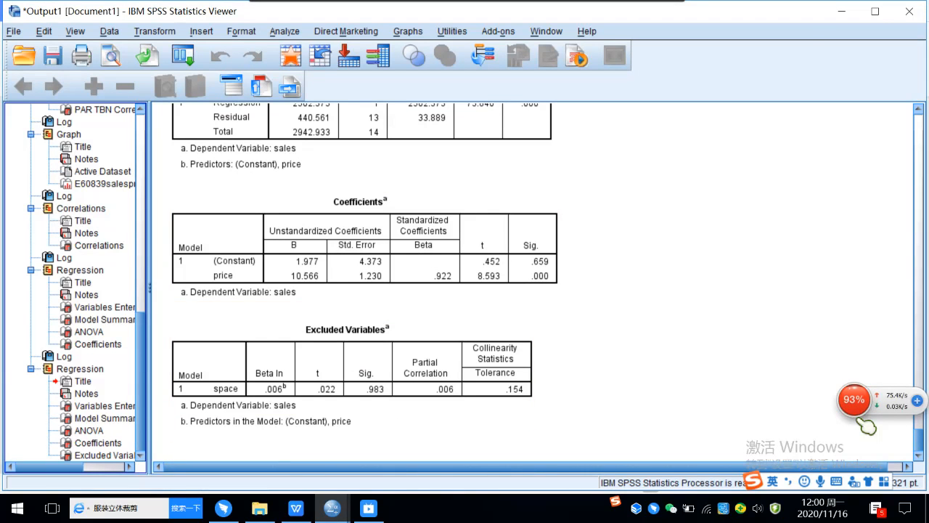
{"action": "left_click", "coordinate": [858, 417]}
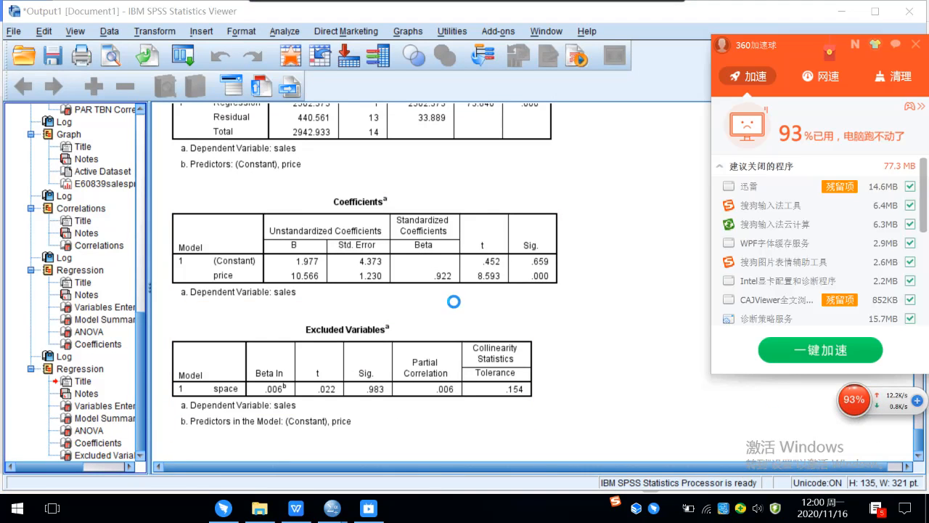
{"action": "key", "text": "ctrl+alt+a"}
{"action": "left_click_drag", "start_coordinate": [156, 185], "coordinate": [576, 434]}
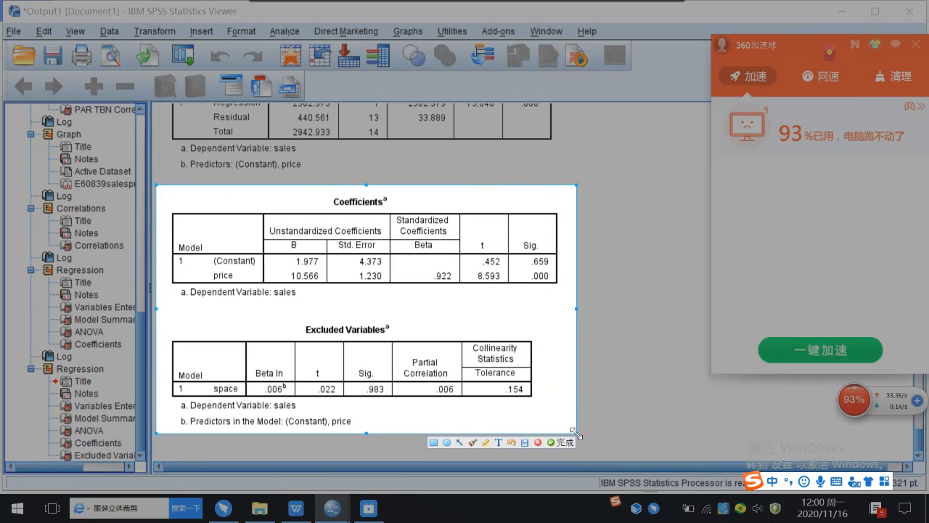
{"action": "left_click", "coordinate": [562, 442]}
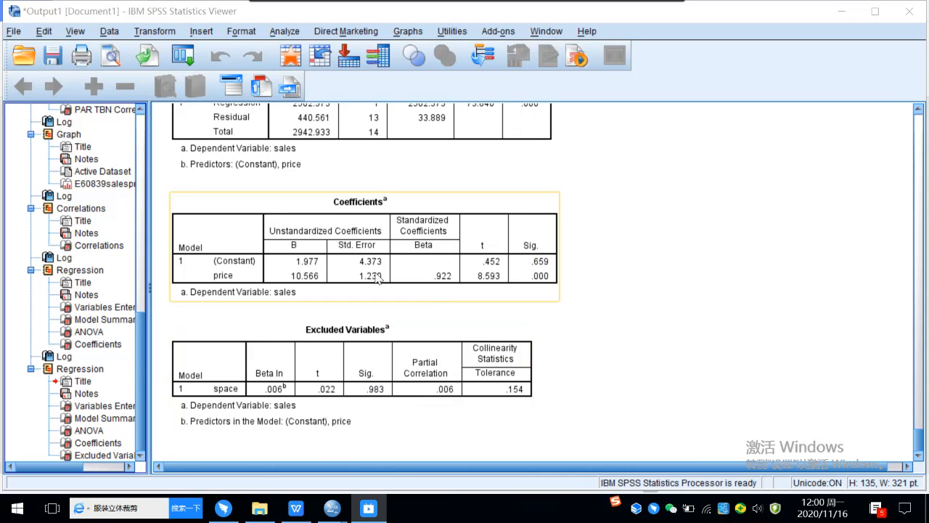
- Return to the WPS document, paste the tables picture below the stepwise ANOVA picture, and scale it down to about 12.7 cm wide
{"action": "mouse_move", "coordinate": [296, 508]}
{"action": "left_click", "coordinate": [285, 440]}
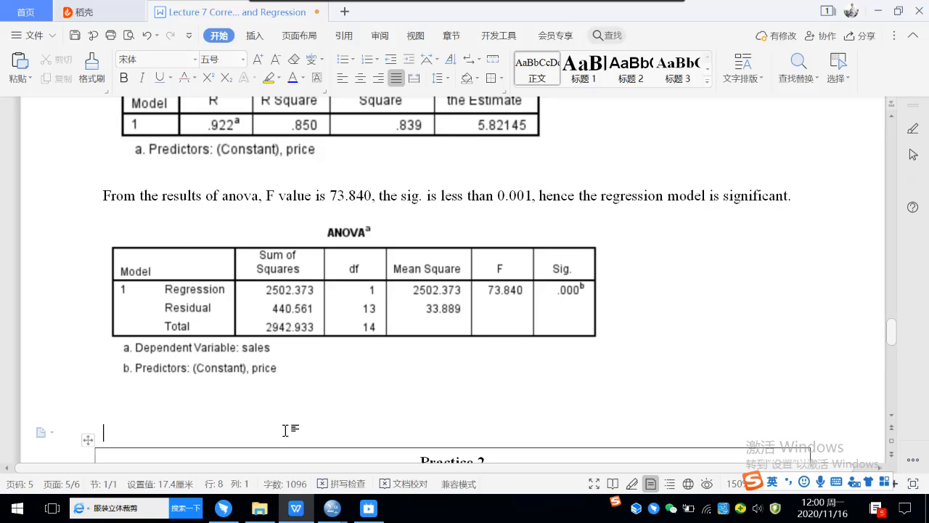
{"action": "key", "text": "ctrl+v"}
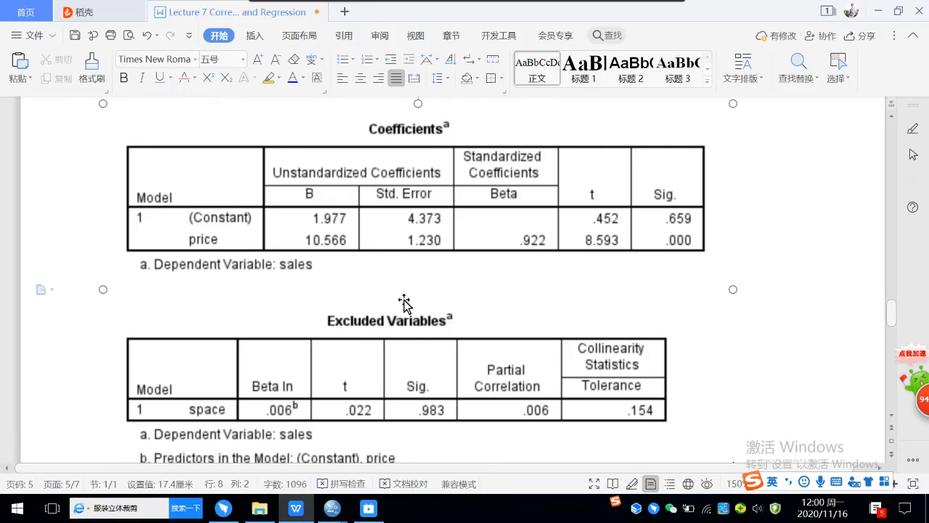
{"action": "left_click", "coordinate": [404, 303]}
{"action": "left_click_drag", "start_coordinate": [731, 109], "coordinate": [619, 175]}
{"action": "left_click", "coordinate": [701, 280]}
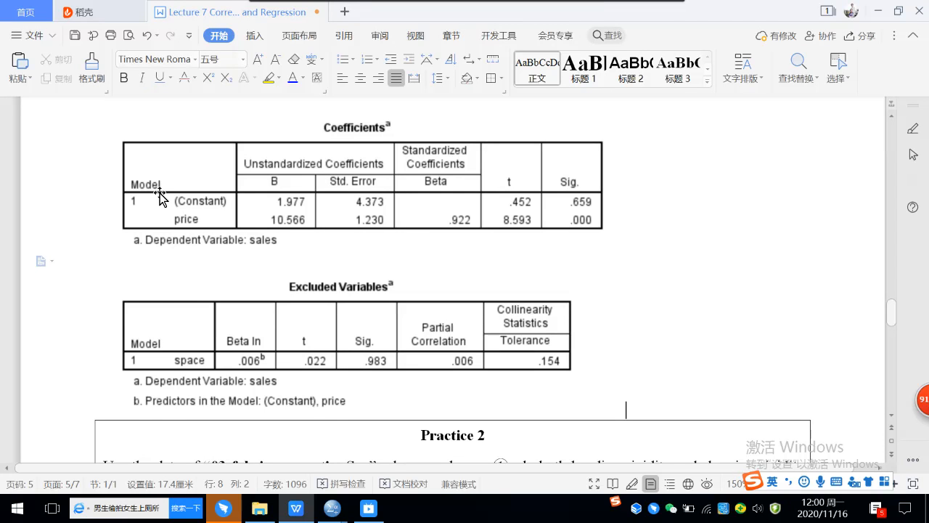
- Copy the first model's t-value paragraphs for price and space together with its predictor equation line
{"action": "scroll", "coordinate": [243, 207], "scroll_direction": "up", "scroll_amount": 4}
{"action": "scroll", "coordinate": [243, 207], "scroll_direction": "up", "scroll_amount": 4}
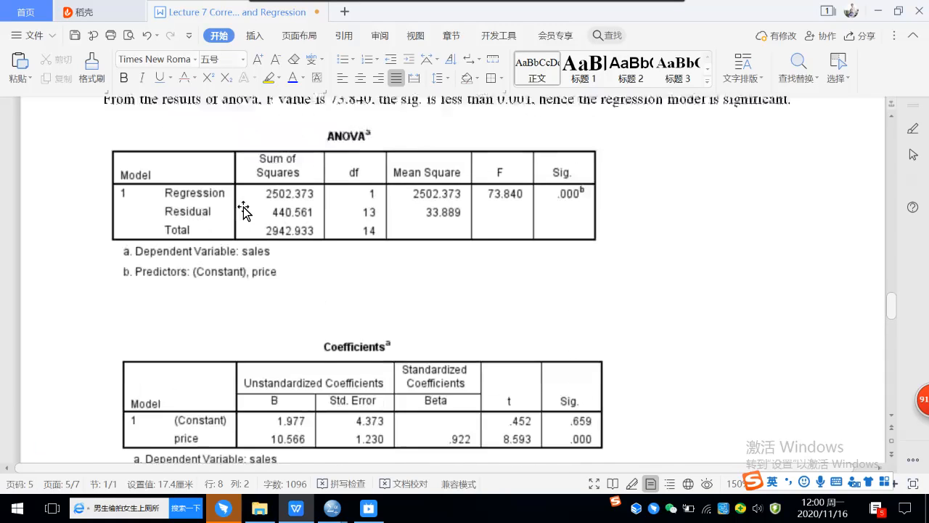
{"action": "scroll", "coordinate": [362, 250], "scroll_direction": "down", "scroll_amount": 2}
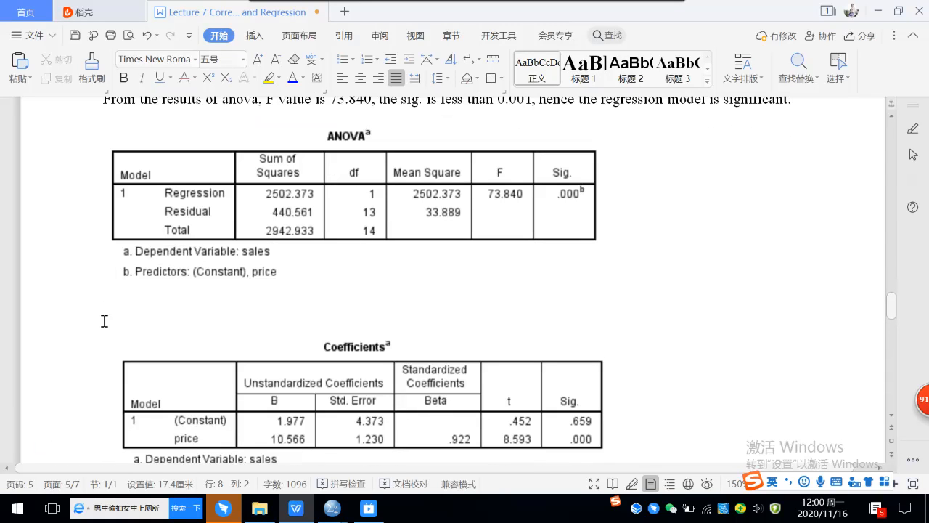
{"action": "left_click", "coordinate": [112, 302]}
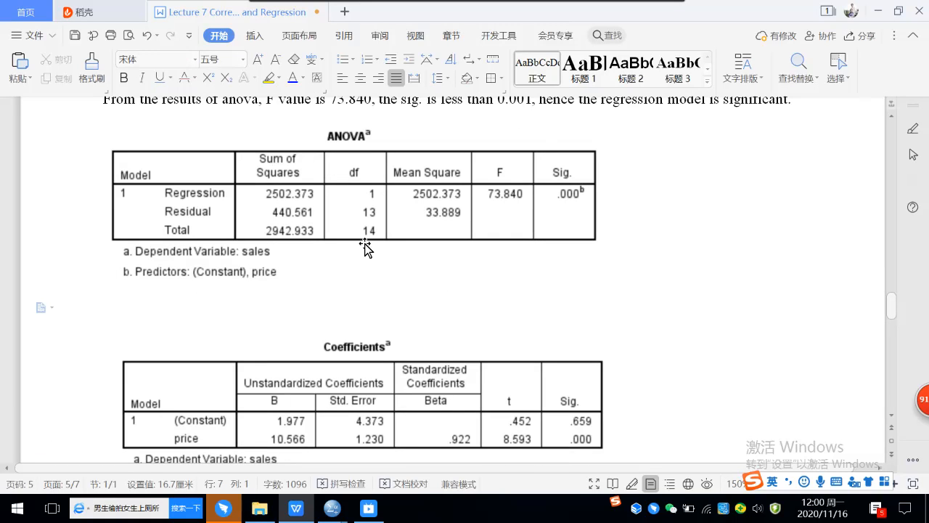
{"action": "scroll", "coordinate": [383, 276], "scroll_direction": "up", "scroll_amount": 10}
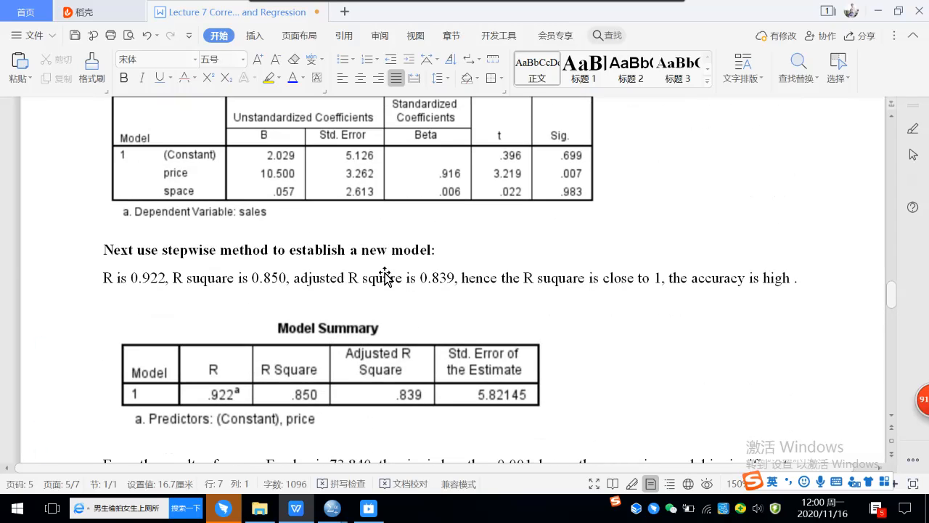
{"action": "scroll", "coordinate": [385, 276], "scroll_direction": "up", "scroll_amount": 14}
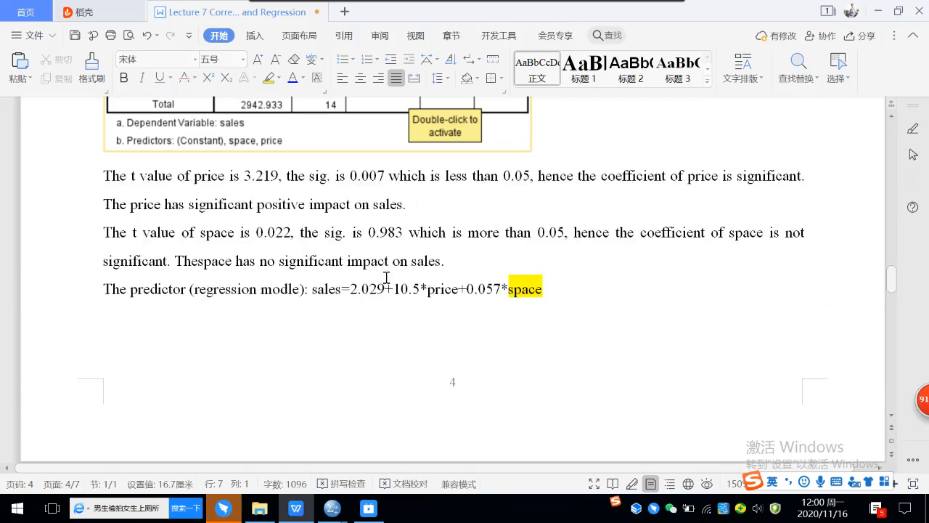
{"action": "left_click_drag", "start_coordinate": [93, 176], "coordinate": [552, 287]}
{"action": "key", "text": "ctrl+c"}
- Paste the copied t-value paragraphs and predictor equation on the empty line between the stepwise ANOVA and Coefficients pictures
{"action": "scroll", "coordinate": [506, 284], "scroll_direction": "down", "scroll_amount": 15}
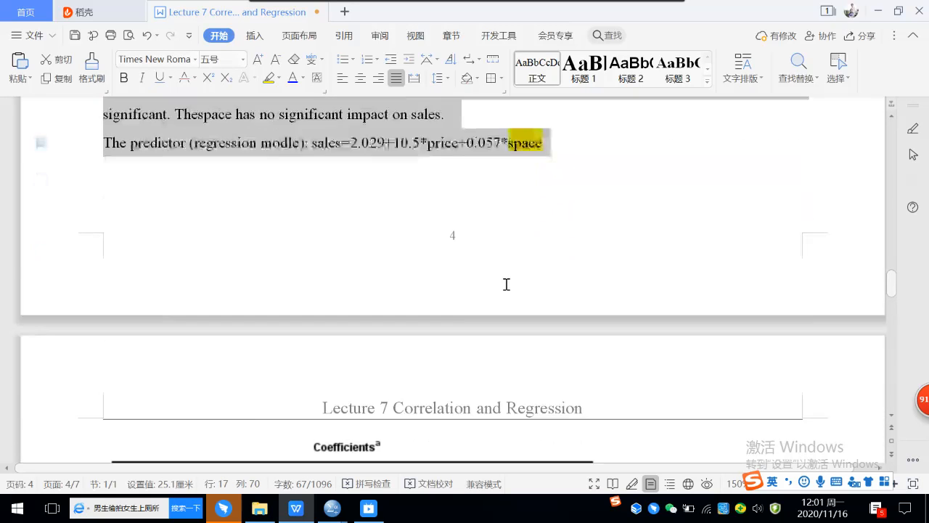
{"action": "scroll", "coordinate": [506, 286], "scroll_direction": "down", "scroll_amount": 10}
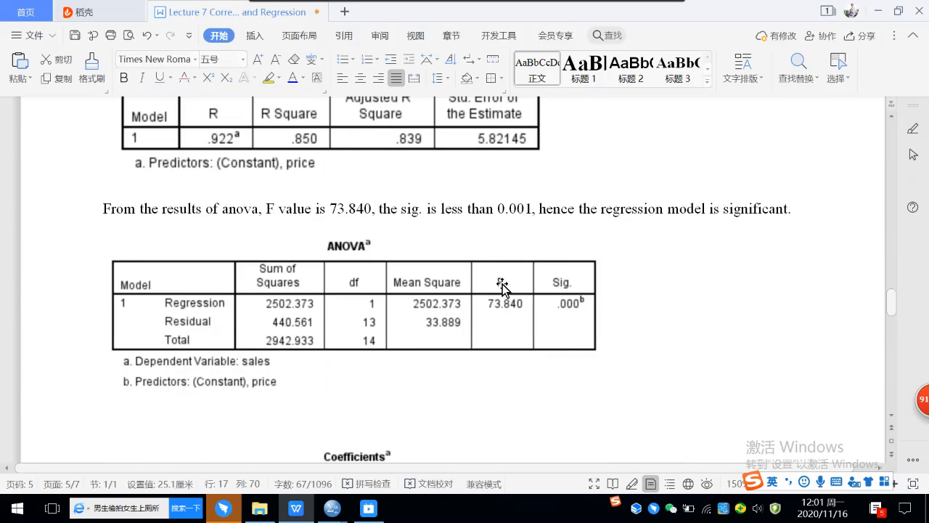
{"action": "left_click", "coordinate": [132, 298]}
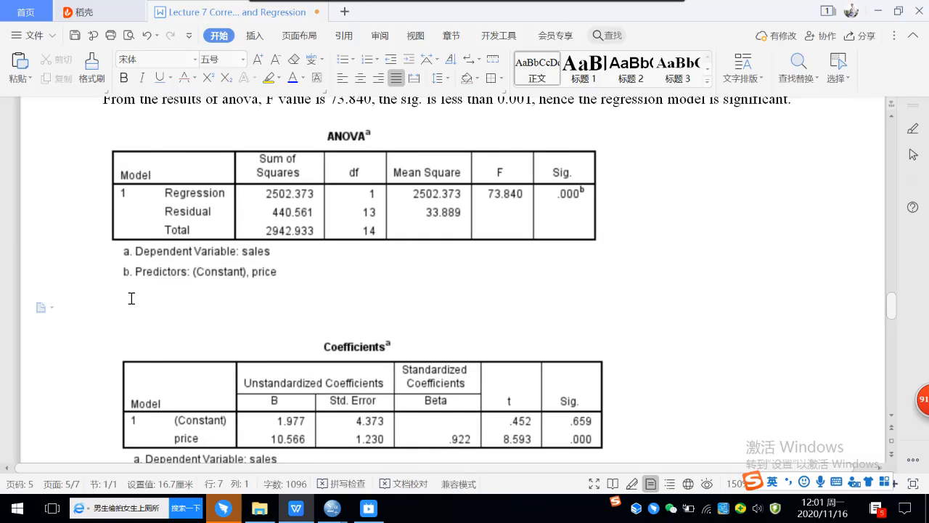
{"action": "key", "text": "ctrl+v"}
{"action": "scroll", "coordinate": [232, 292], "scroll_direction": "down", "scroll_amount": 3}
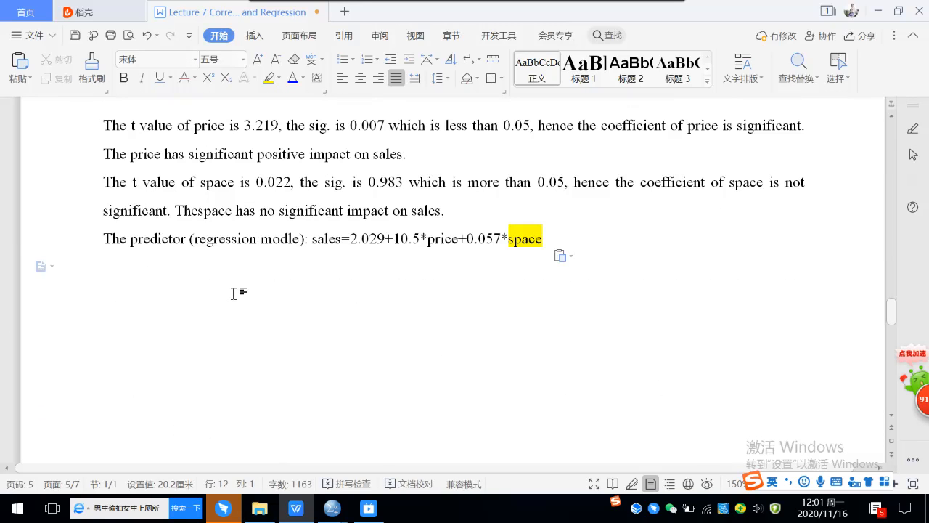
- Scale the stepwise Coefficients and Excluded Variables picture down to about 11.8 cm wide and 7 cm high
{"action": "scroll", "coordinate": [233, 292], "scroll_direction": "down", "scroll_amount": 5}
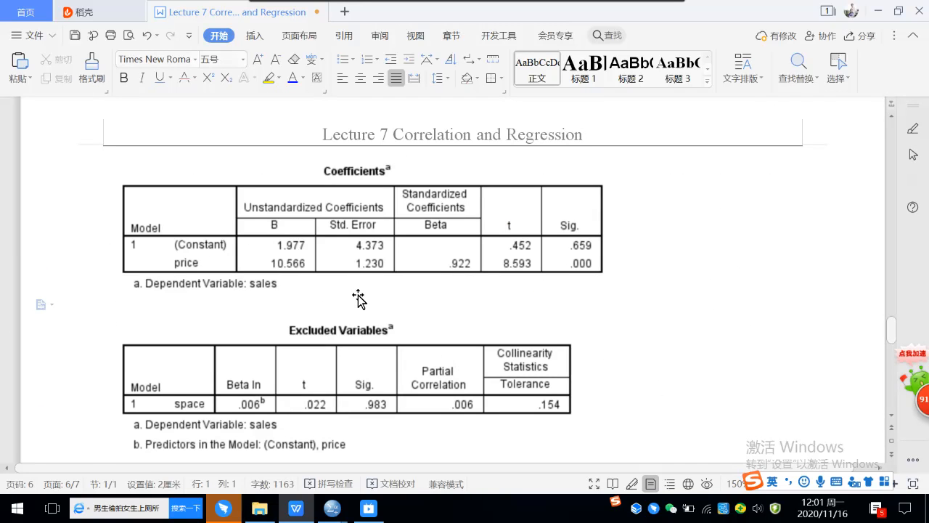
{"action": "left_click", "coordinate": [452, 295]}
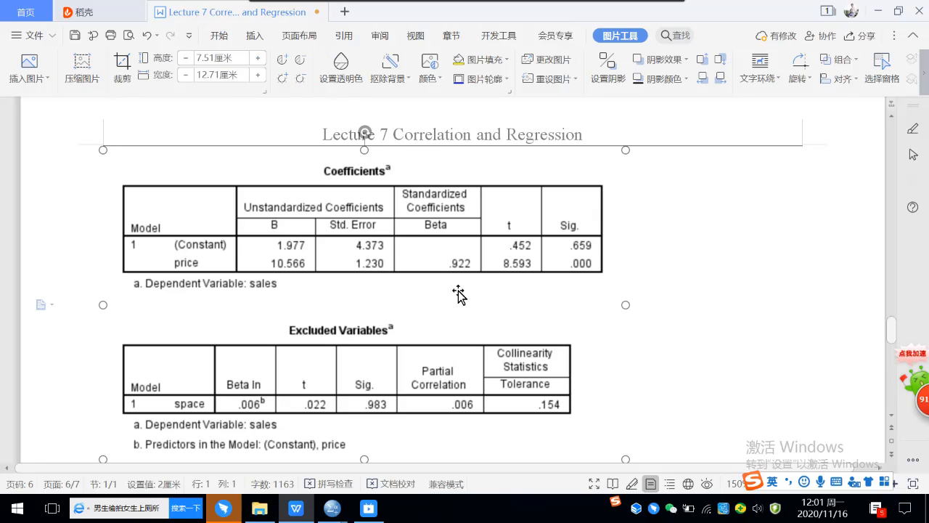
{"action": "left_click_drag", "start_coordinate": [625, 149], "coordinate": [588, 187]}
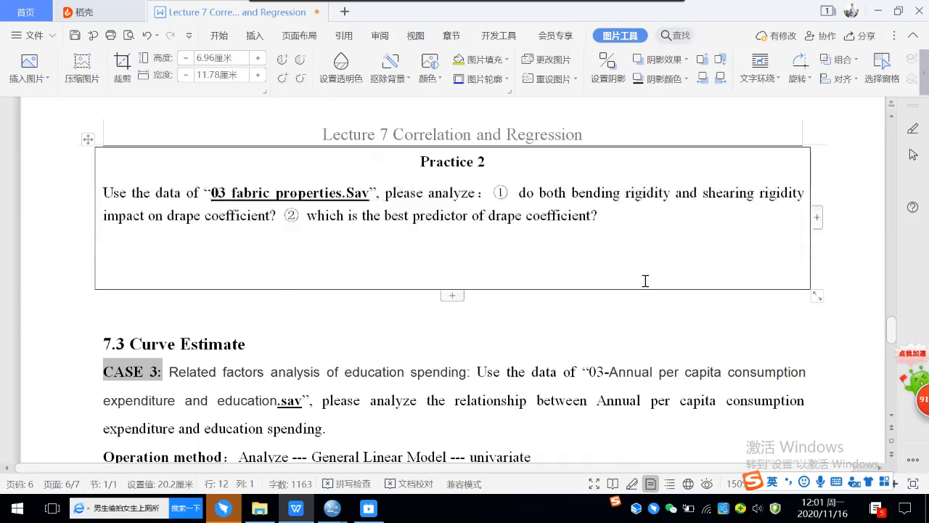
{"action": "scroll", "coordinate": [449, 316], "scroll_direction": "up", "scroll_amount": 10}
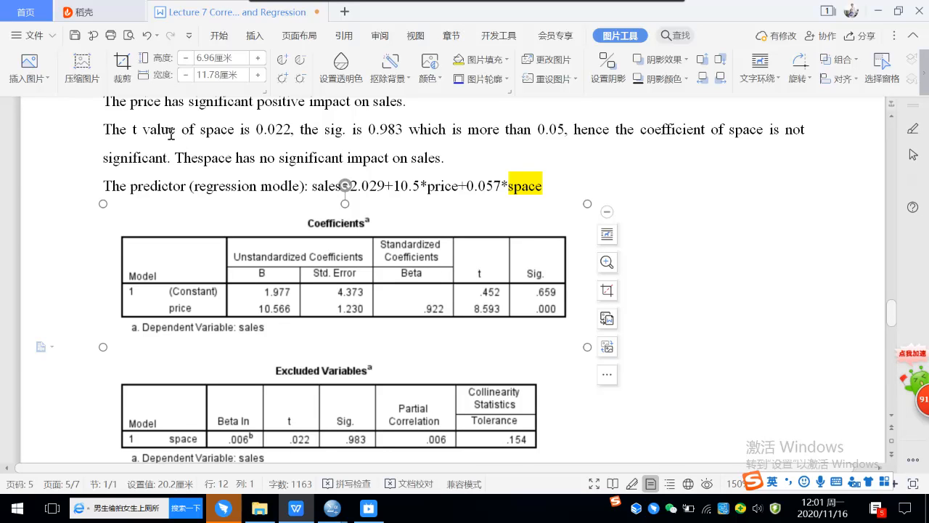
- Set the t value of price to 8.593 in the pasted paragraph above the stepwise Coefficients picture
{"action": "left_click_drag", "start_coordinate": [134, 130], "coordinate": [197, 130]}
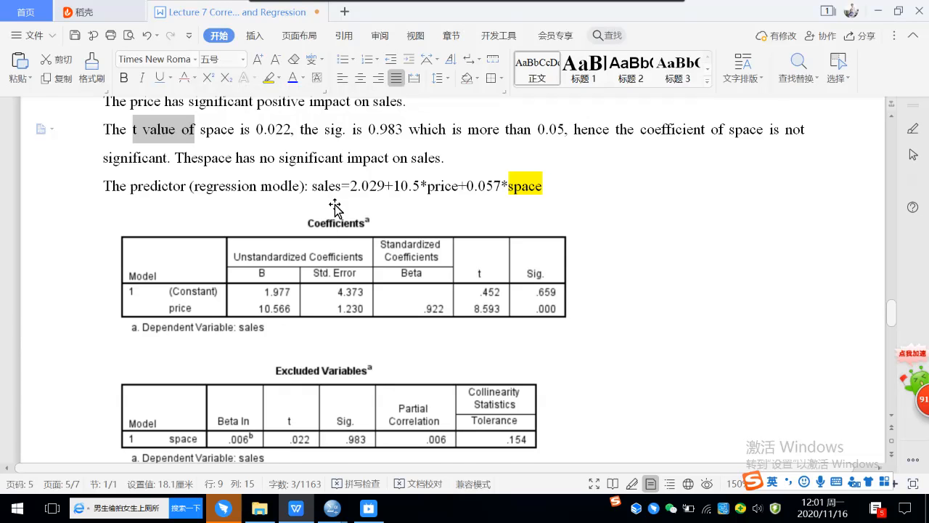
{"action": "scroll", "coordinate": [335, 209], "scroll_direction": "up", "scroll_amount": 1}
{"action": "scroll", "coordinate": [335, 209], "scroll_direction": "up", "scroll_amount": 1}
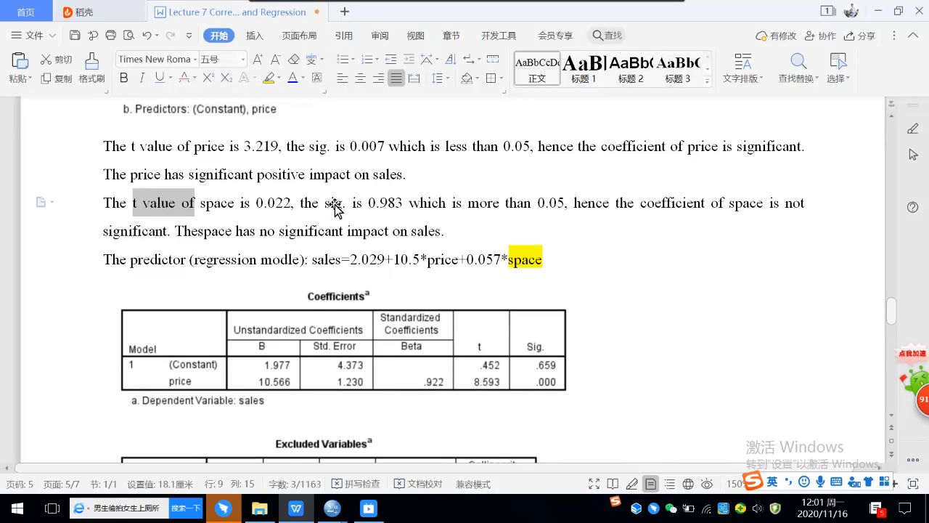
{"action": "left_click", "coordinate": [361, 168]}
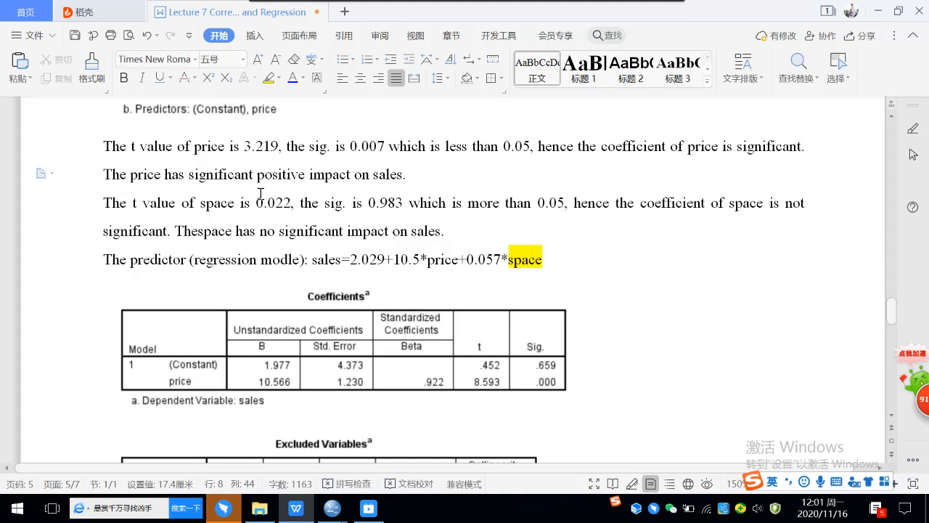
{"action": "left_click_drag", "start_coordinate": [245, 146], "coordinate": [277, 148]}
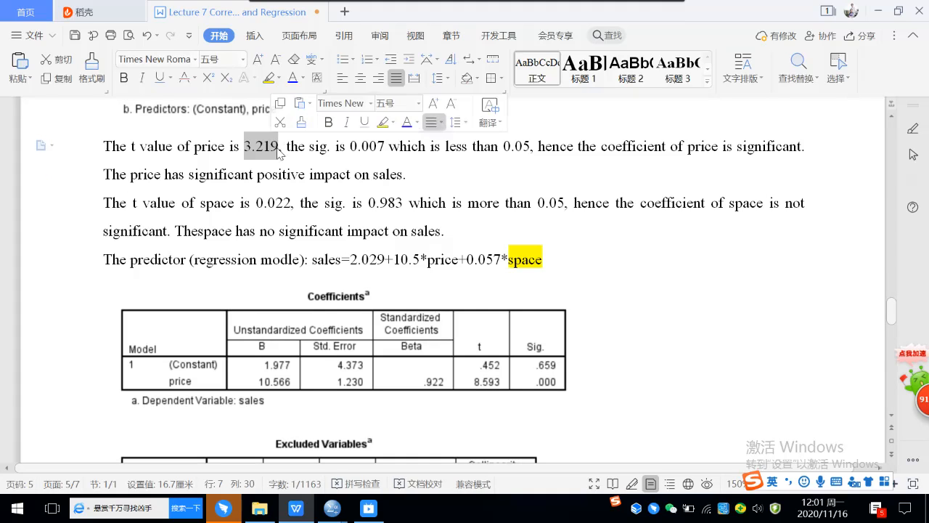
{"action": "type", "text": "8."}
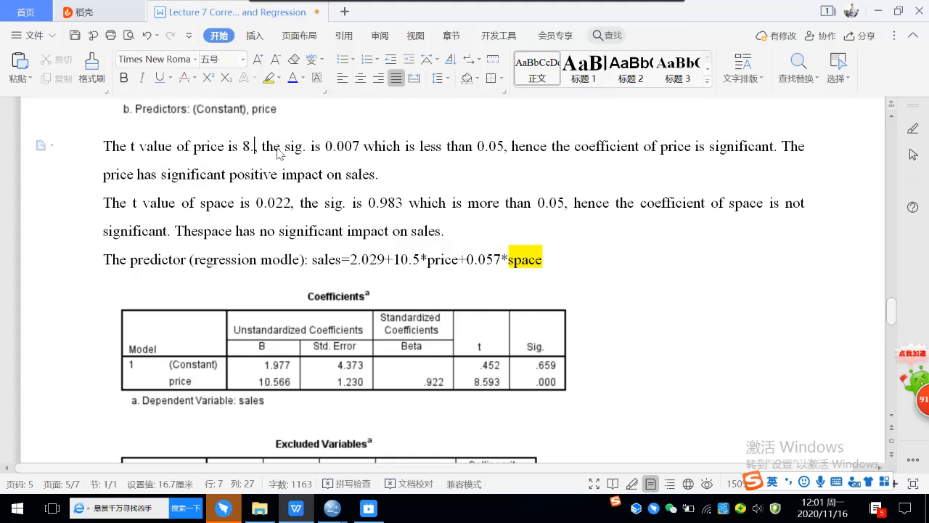
{"action": "type", "text": "593"}
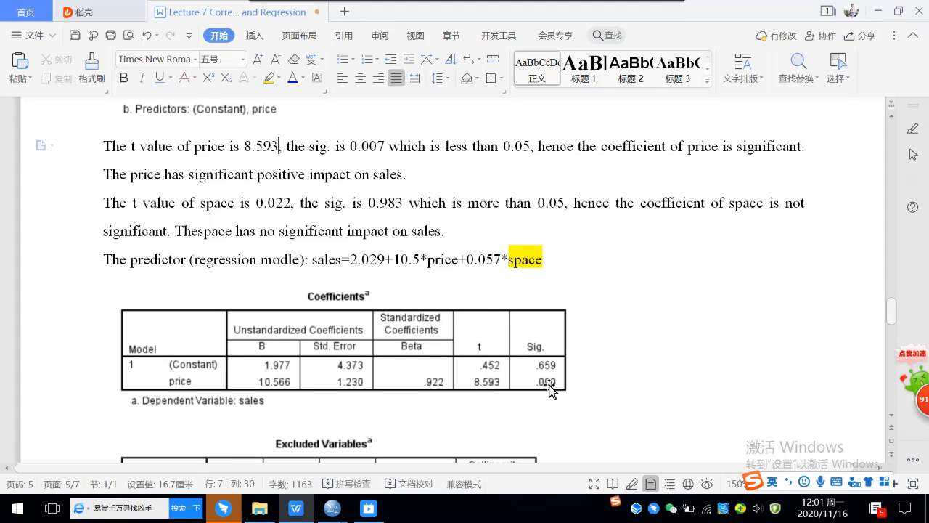
- Reword the price sentence so the sig. "is less than 0.001" and the coefficient of price is "very significant"
{"action": "left_click", "coordinate": [431, 145]}
{"action": "left_click_drag", "start_coordinate": [431, 145], "coordinate": [336, 141]}
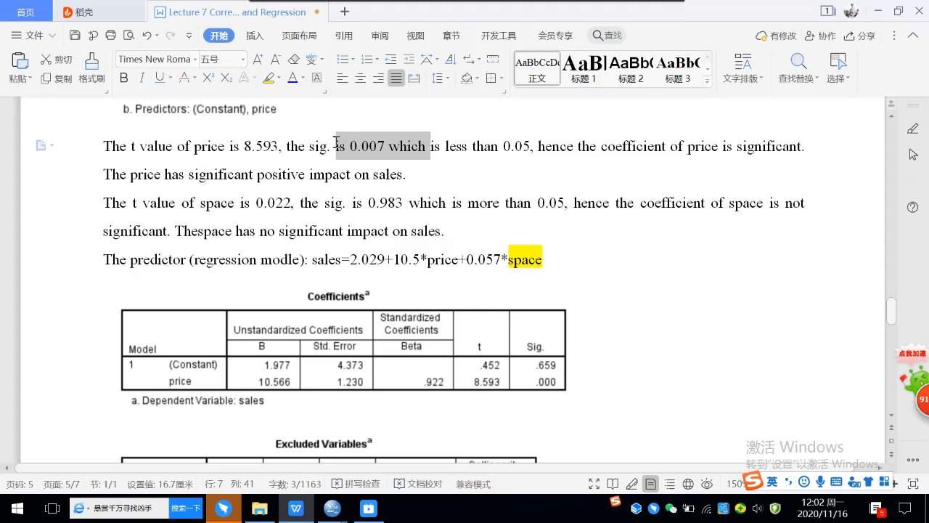
{"action": "key", "text": "BackSpace"}
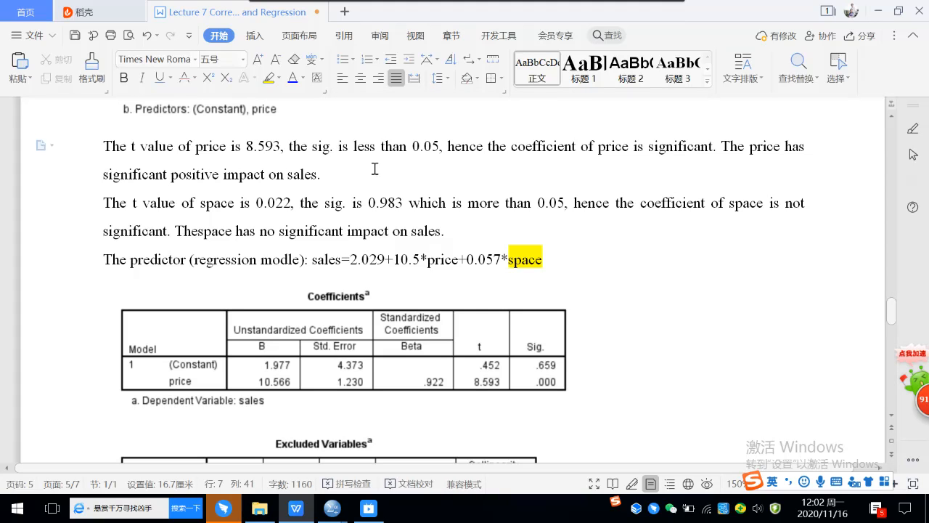
{"action": "left_click_drag", "start_coordinate": [430, 146], "coordinate": [437, 144]}
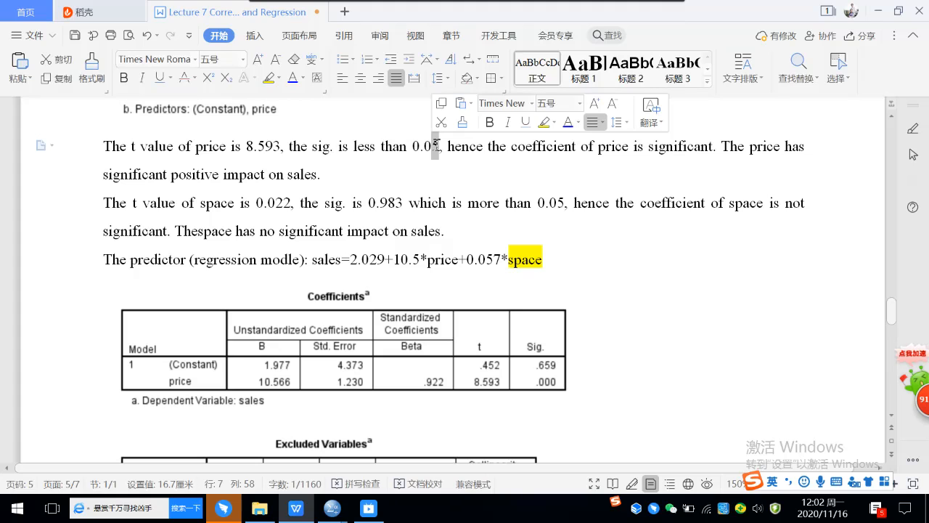
{"action": "type", "text": "01"}
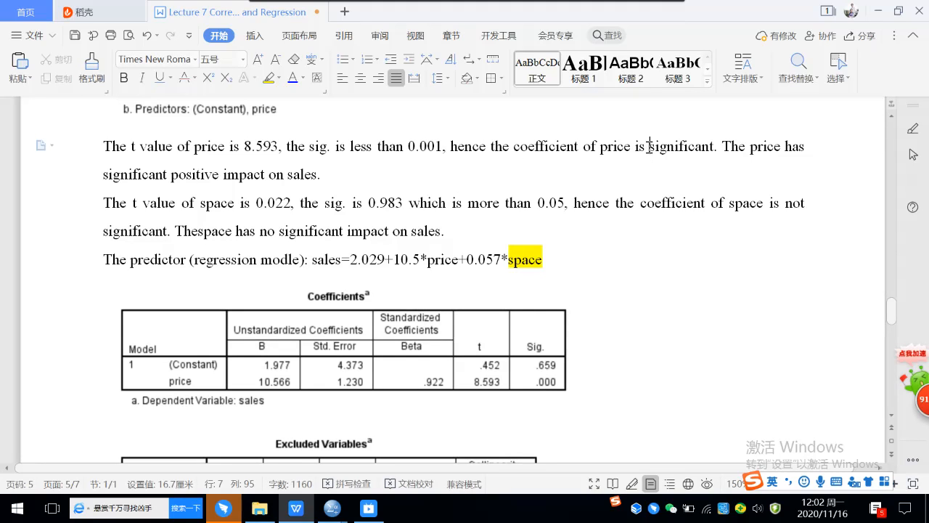
{"action": "type", "text": "very"}
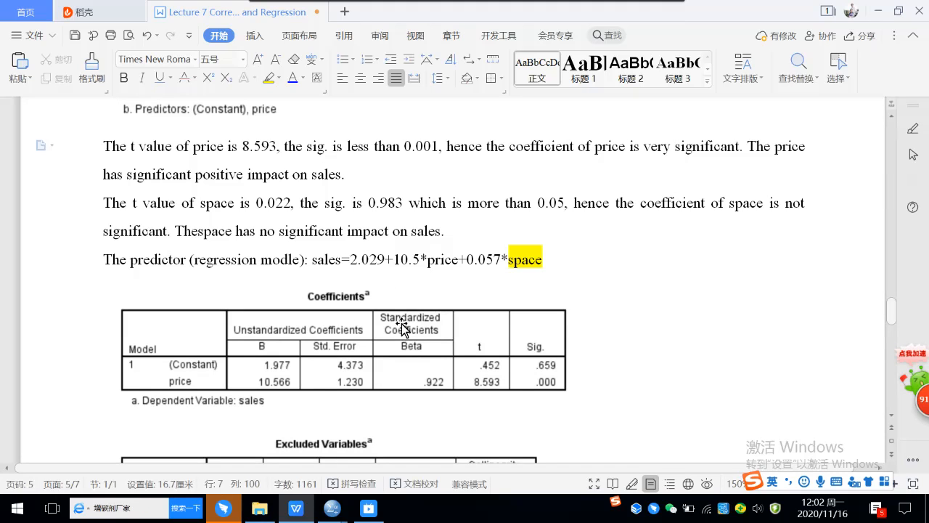
- Replace the t-value paragraph about space with "The space is excluded in the new model."
{"action": "left_click_drag", "start_coordinate": [133, 202], "coordinate": [194, 199]}
{"action": "key", "text": "BackSpace"}
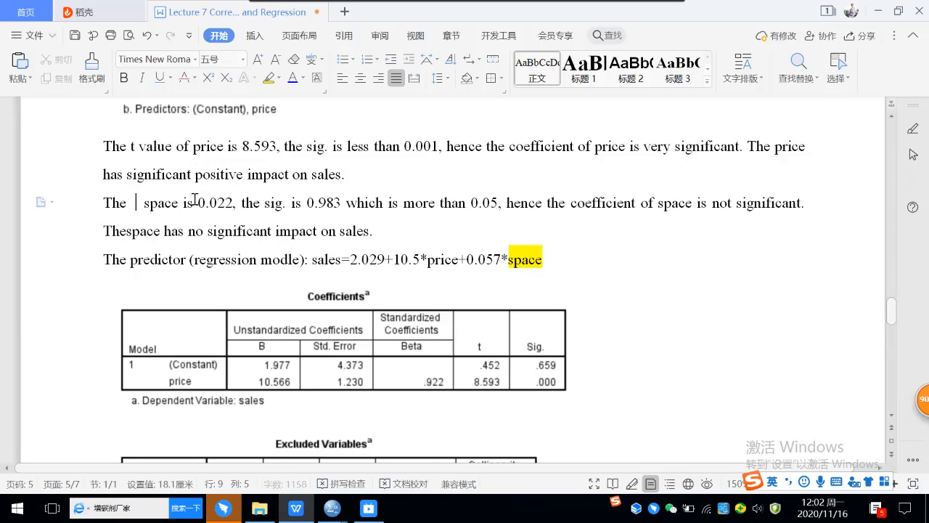
{"action": "scroll", "coordinate": [245, 305], "scroll_direction": "down", "scroll_amount": 2}
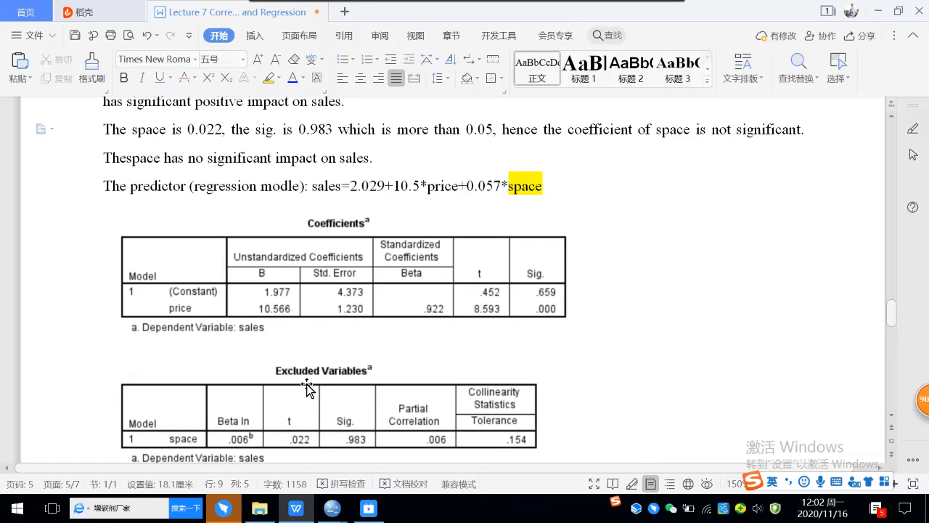
{"action": "scroll", "coordinate": [306, 383], "scroll_direction": "up", "scroll_amount": 2}
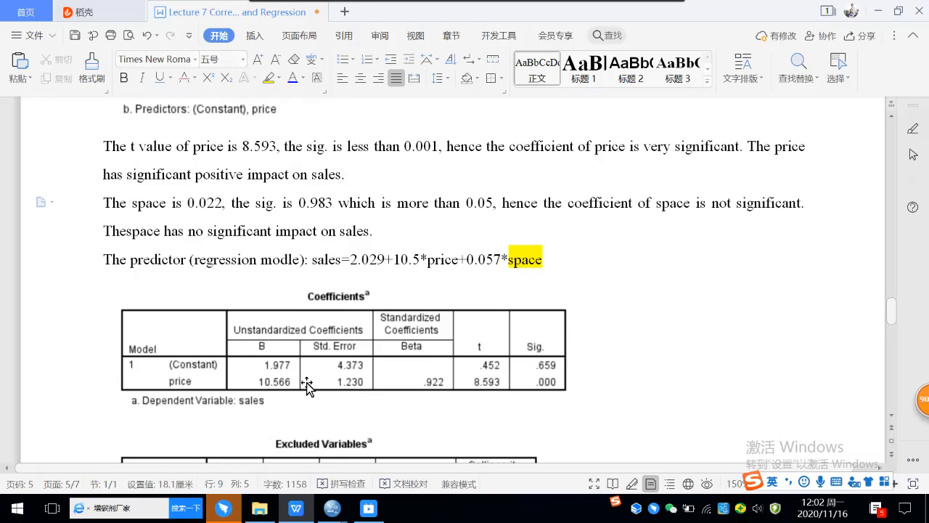
{"action": "left_click_drag", "start_coordinate": [188, 202], "coordinate": [369, 223]}
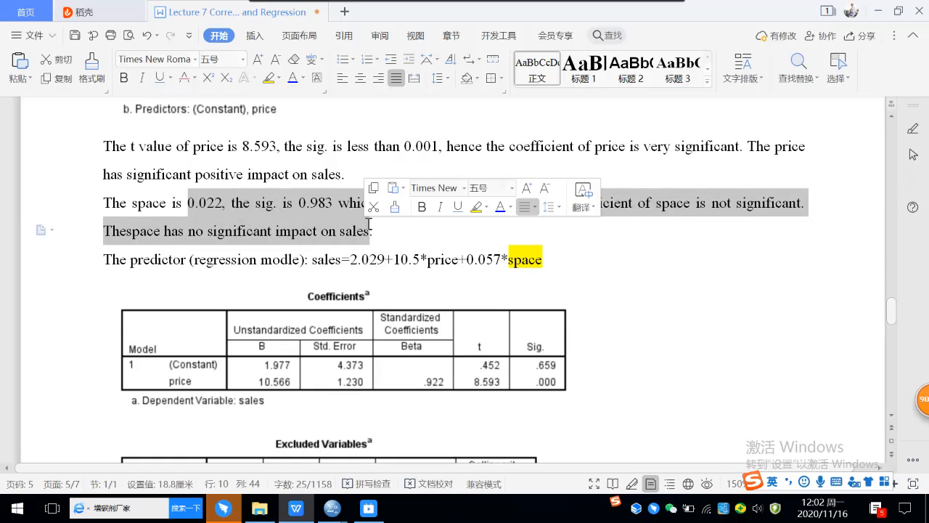
{"action": "type", "text": "excluded"}
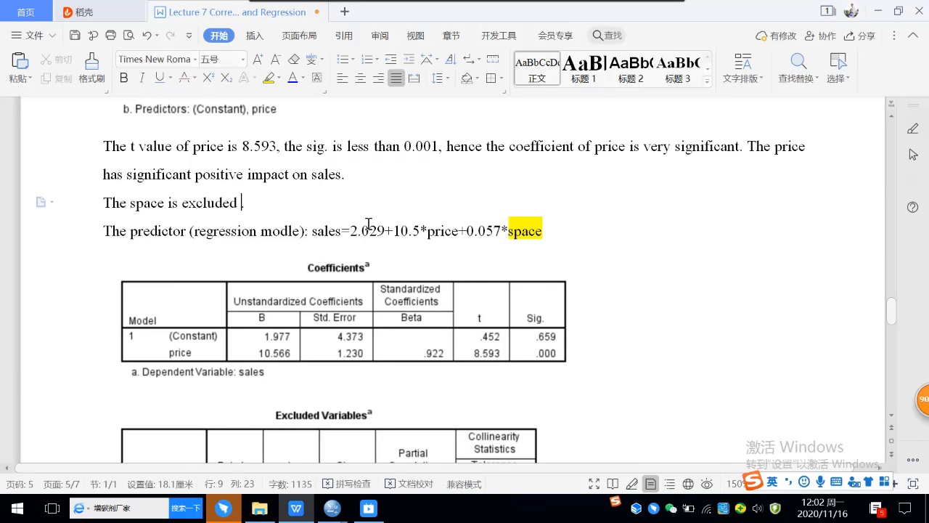
{"action": "type", "text": " in the model"}
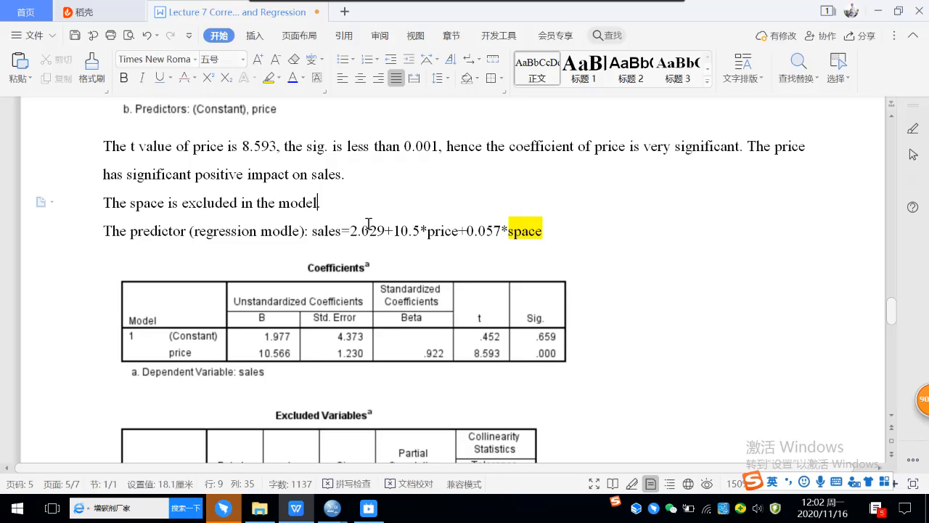
{"action": "left_click", "coordinate": [279, 197]}
{"action": "type", "text": "new"}
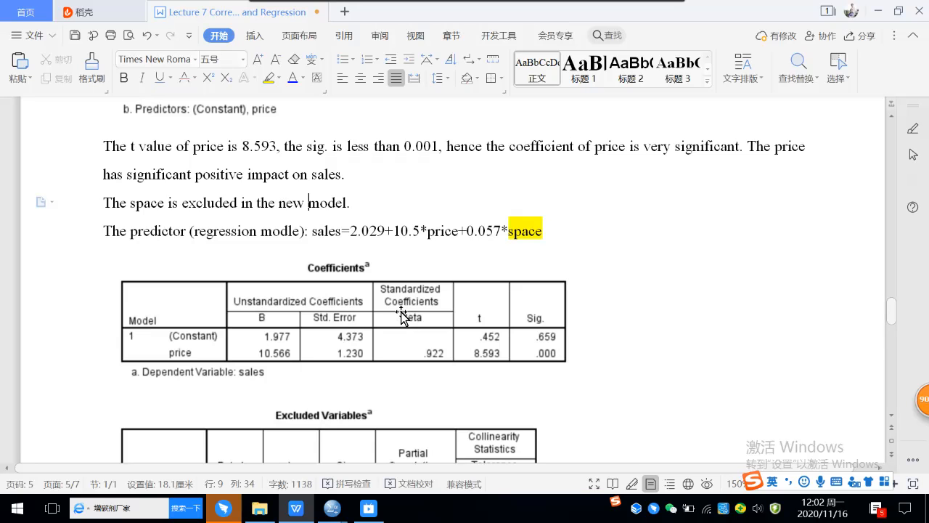
- Insert "new" before "predictor" in the regression equation line above the stepwise Coefficients picture
{"action": "scroll", "coordinate": [400, 316], "scroll_direction": "down", "scroll_amount": 2}
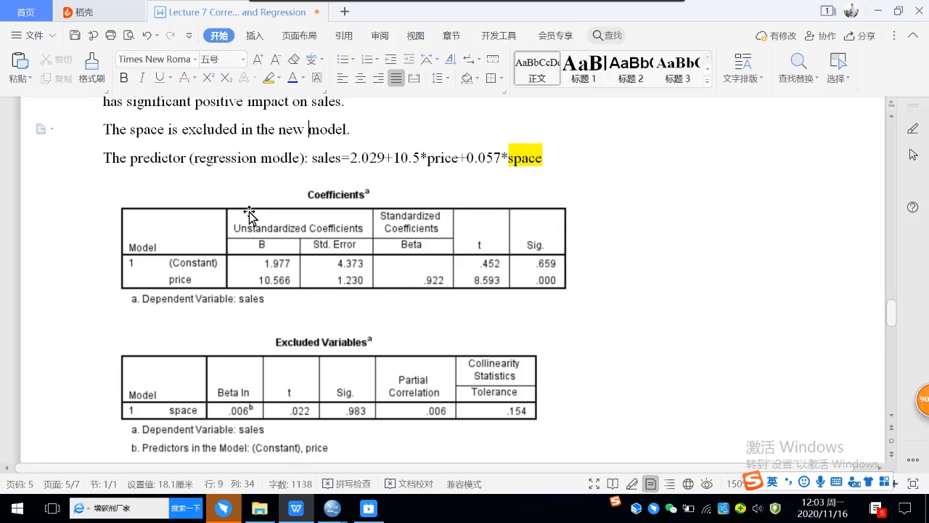
{"action": "left_click", "coordinate": [131, 158]}
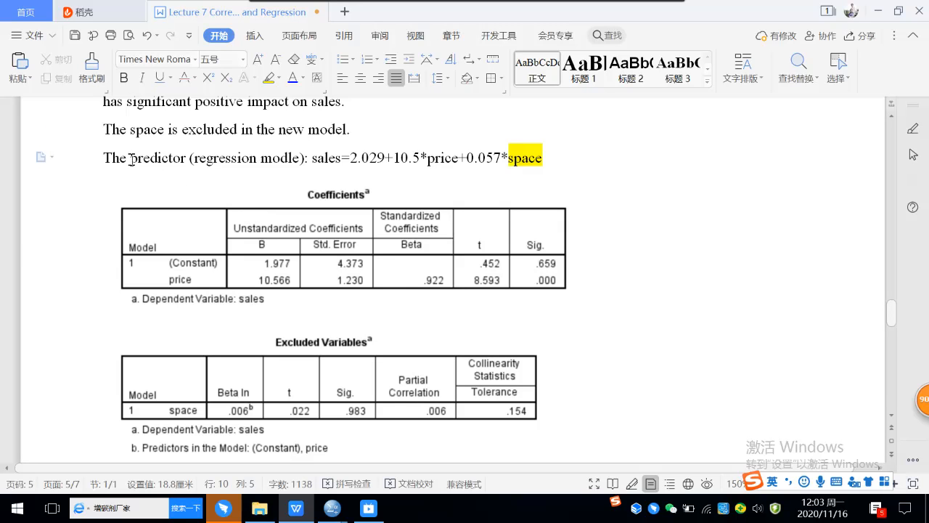
{"action": "type", "text": "new"}
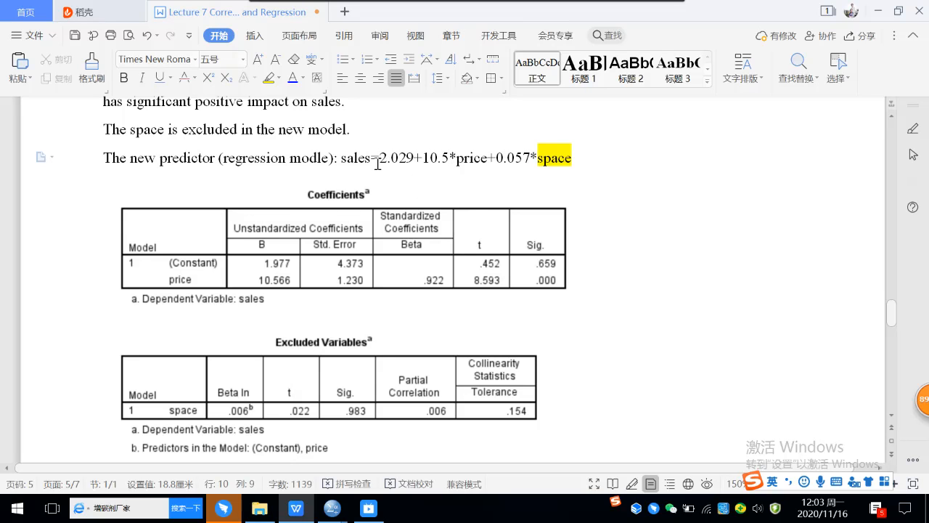
{"action": "left_click_drag", "start_coordinate": [387, 158], "coordinate": [570, 156]}
{"action": "left_click", "coordinate": [463, 158]}
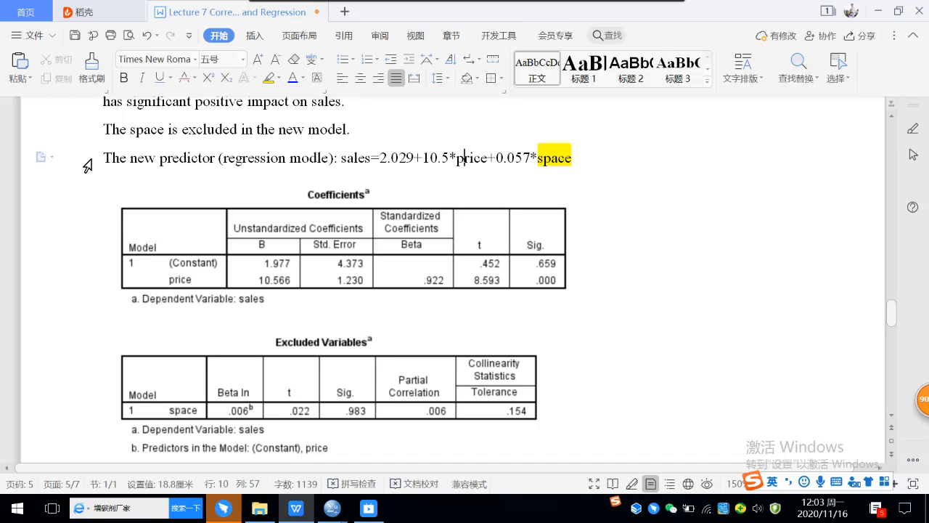
- Copy "The new predictor", switch to DingTalk and send "please write The new predictor according to the result" to the SPSS statistics 2020 group
{"action": "left_click_drag", "start_coordinate": [101, 156], "coordinate": [216, 155]}
{"action": "key", "text": "ctrl+c"}
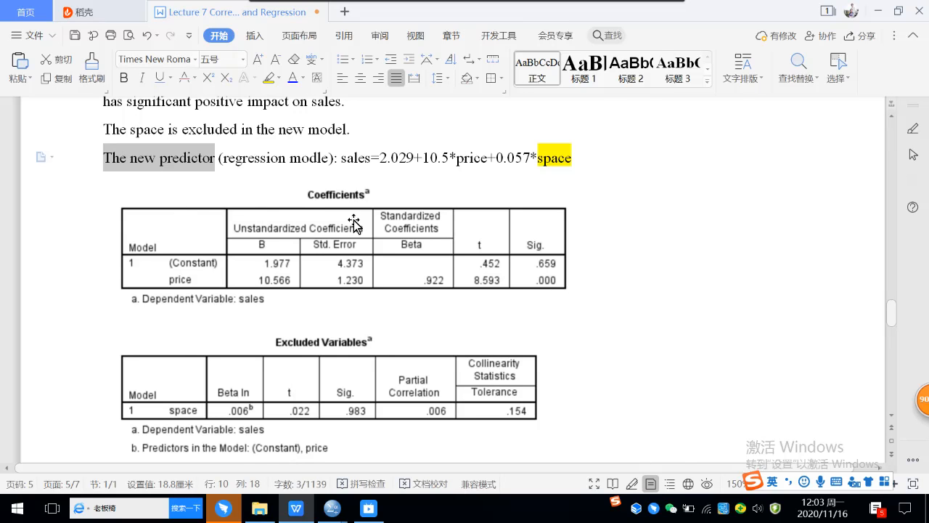
{"action": "left_click", "coordinate": [225, 509]}
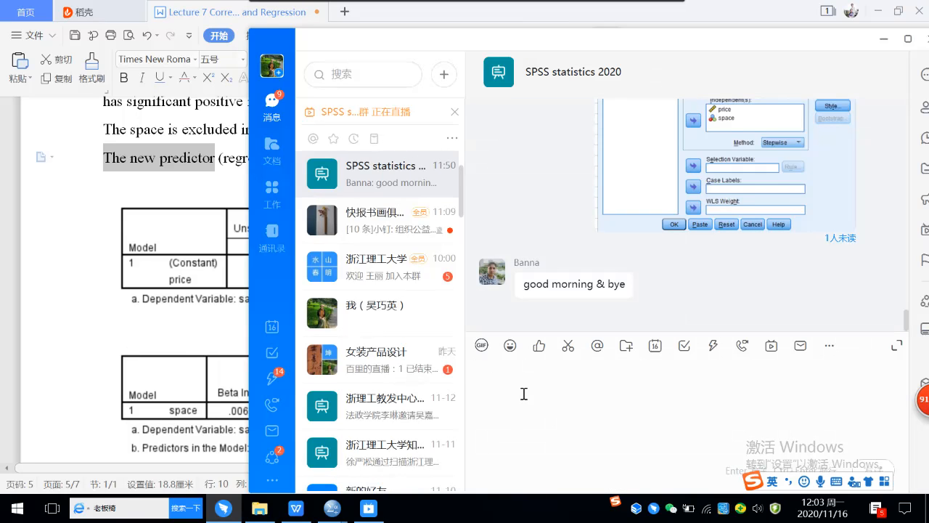
{"action": "key", "text": "ctrl+v"}
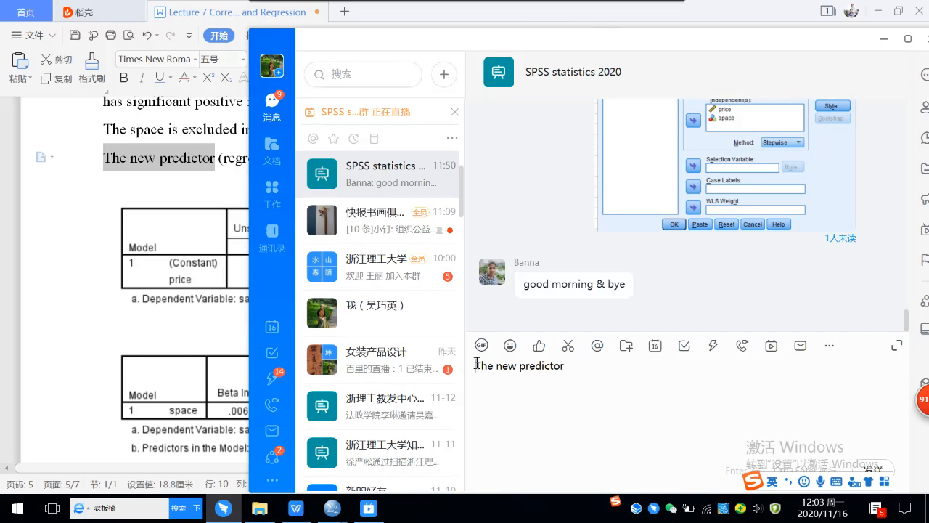
{"action": "left_click", "coordinate": [477, 365]}
{"action": "type", "text": "please write"}
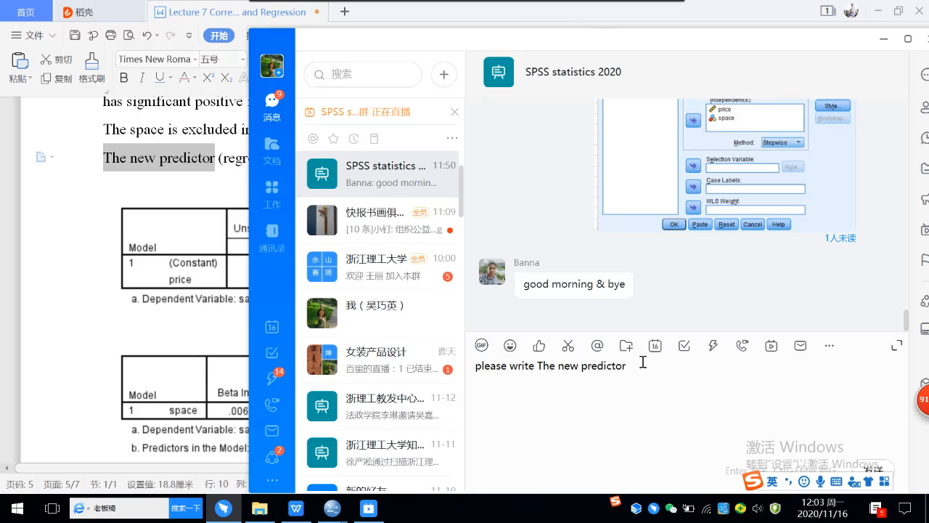
{"action": "type", "text": "ding to the result"}
{"action": "key", "text": "Return"}
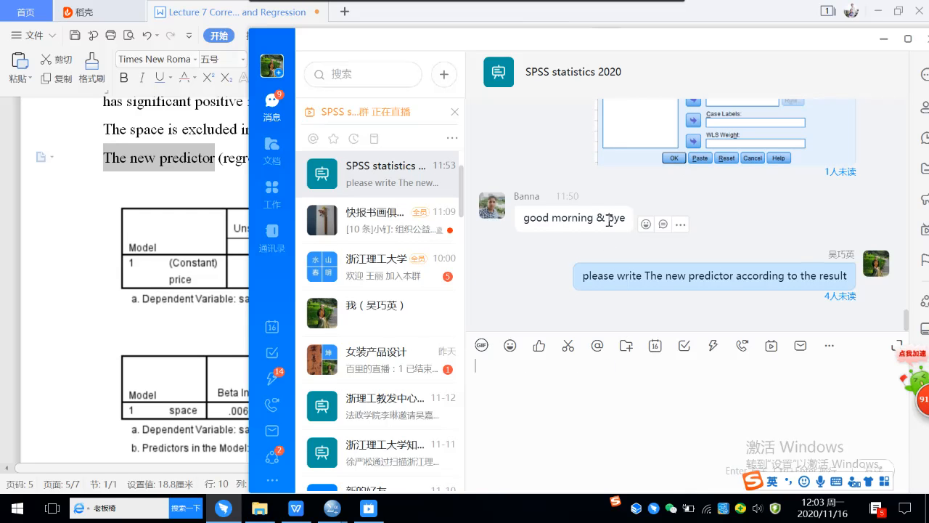
- React to the "good morning & bye" message with the OK-hand emoji and return to the WPS document
{"action": "right_click", "coordinate": [560, 214]}
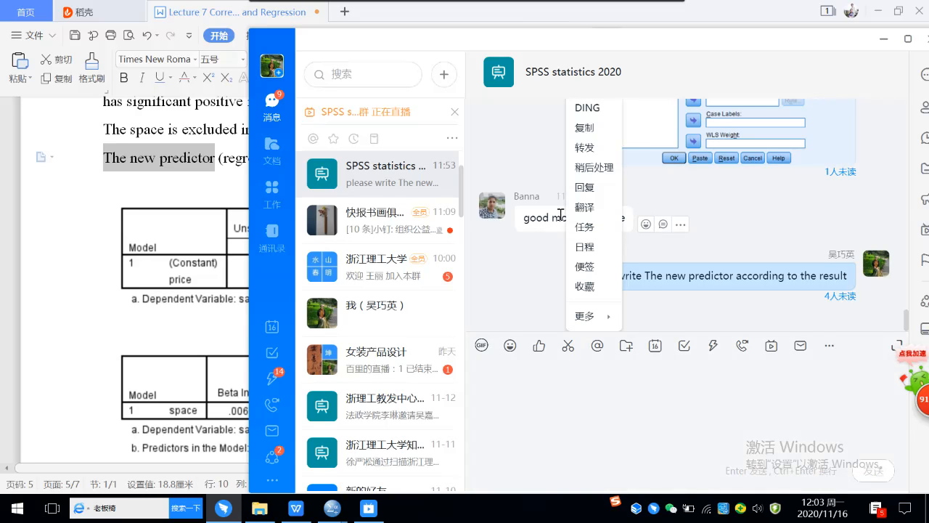
{"action": "left_click", "coordinate": [538, 250]}
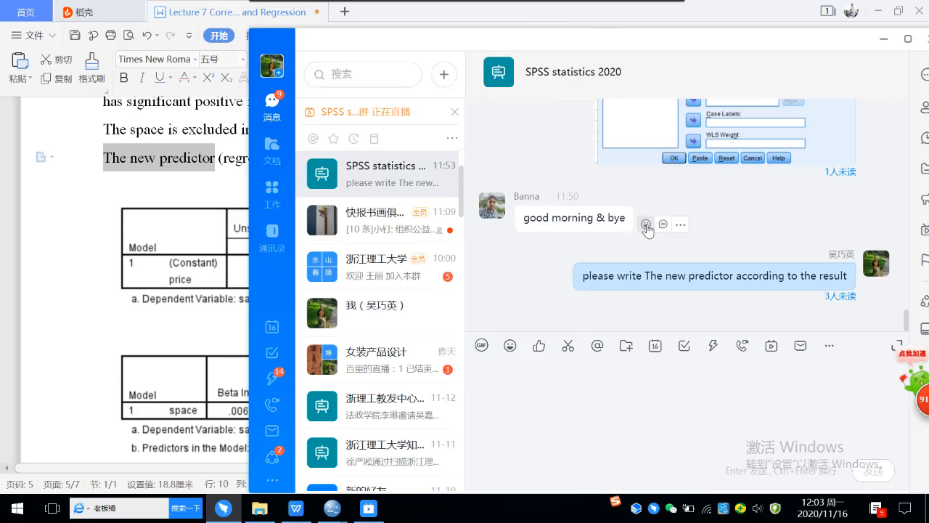
{"action": "left_click", "coordinate": [646, 227]}
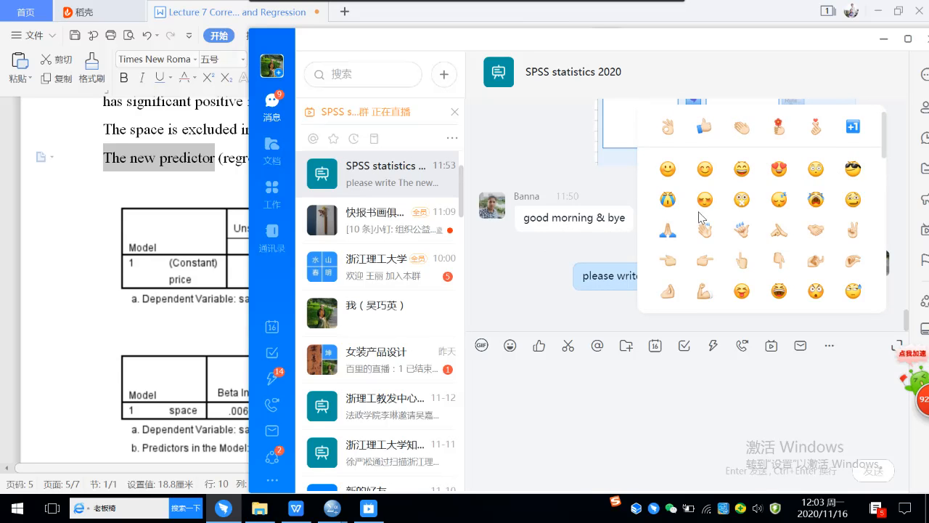
{"action": "left_click", "coordinate": [670, 129]}
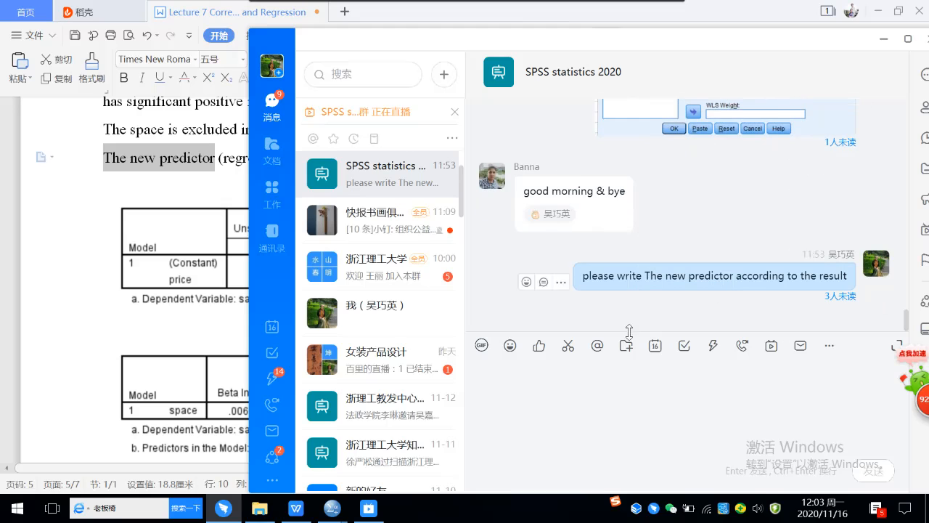
{"action": "left_click", "coordinate": [526, 407]}
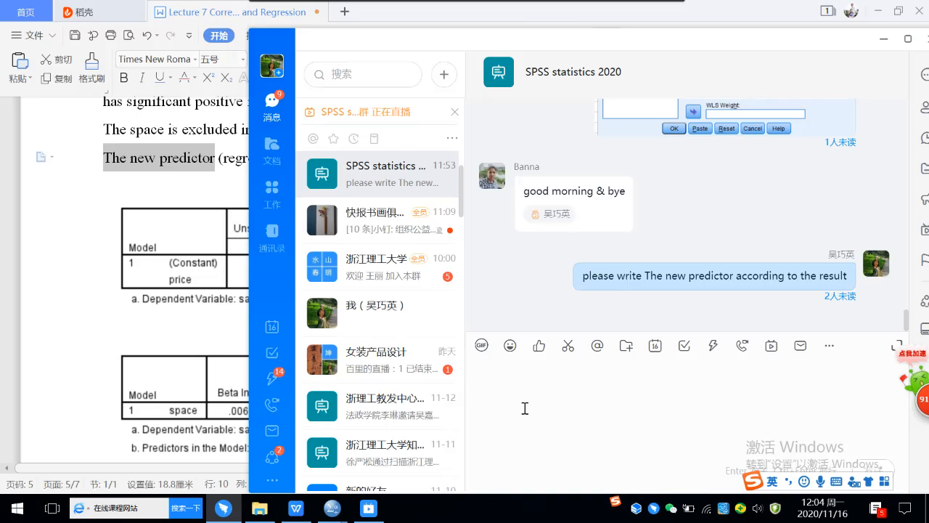
{"action": "left_click", "coordinate": [882, 45]}
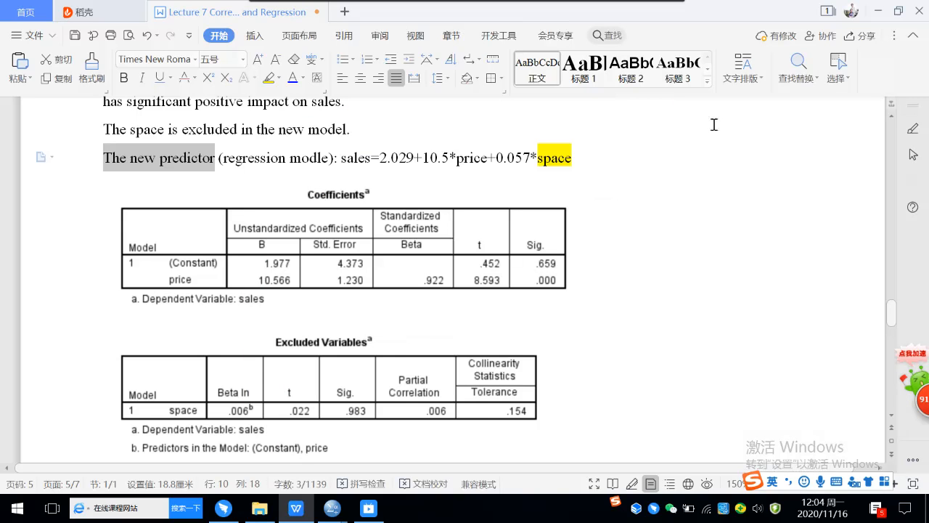
{"action": "mouse_move", "coordinate": [372, 508]}
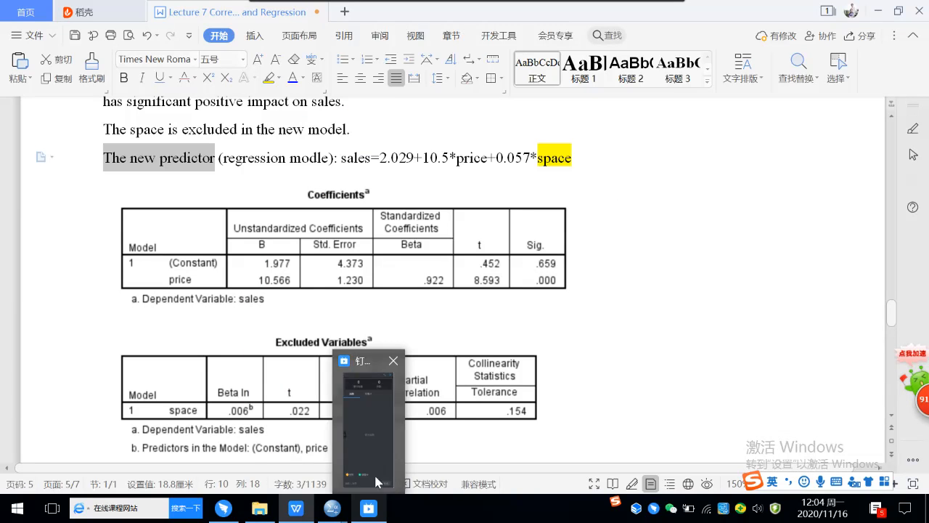